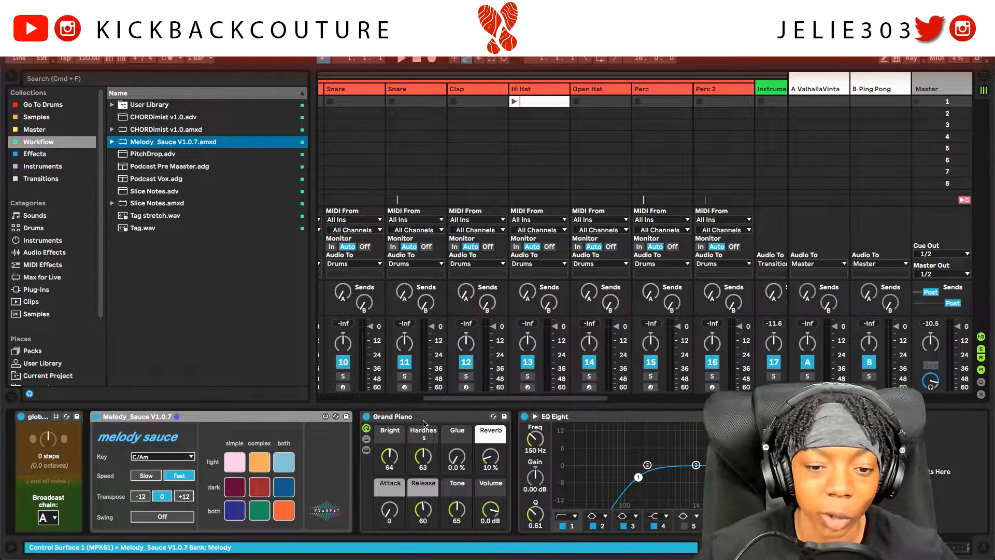
# Step: Hide the browser and set Melody Sauce to F#/D#m, Fast speed, Transpose +12
pyautogui.click(11, 77)
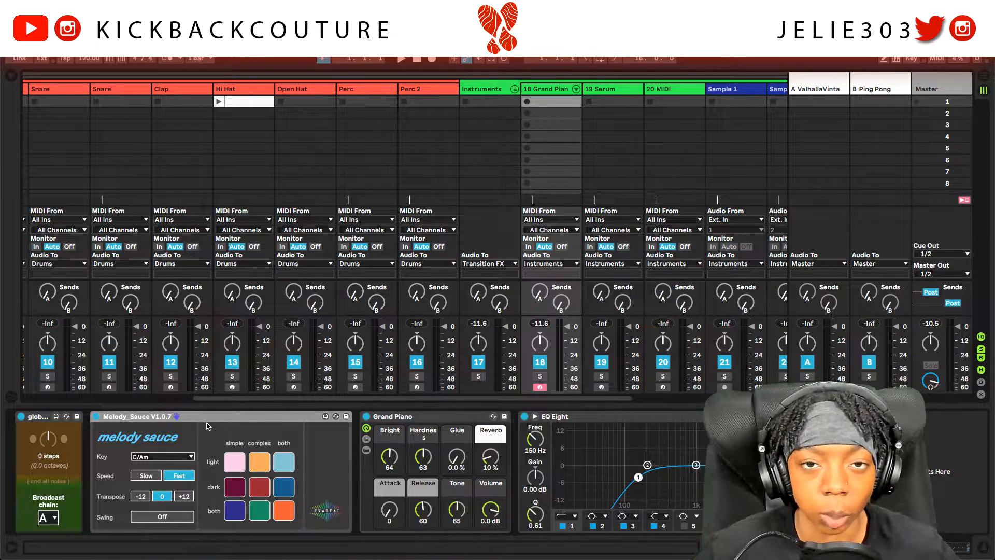
pyautogui.click(188, 455)
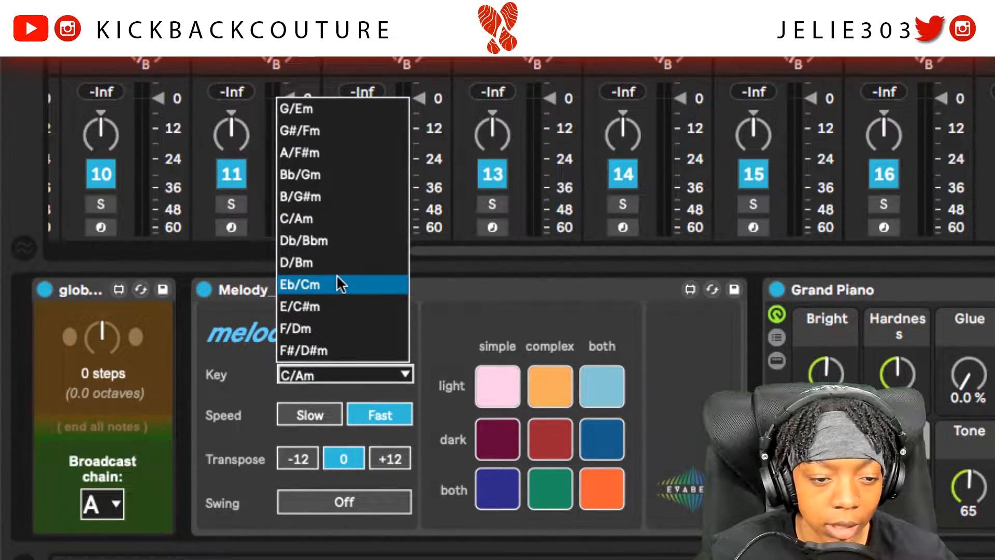
pyautogui.click(346, 352)
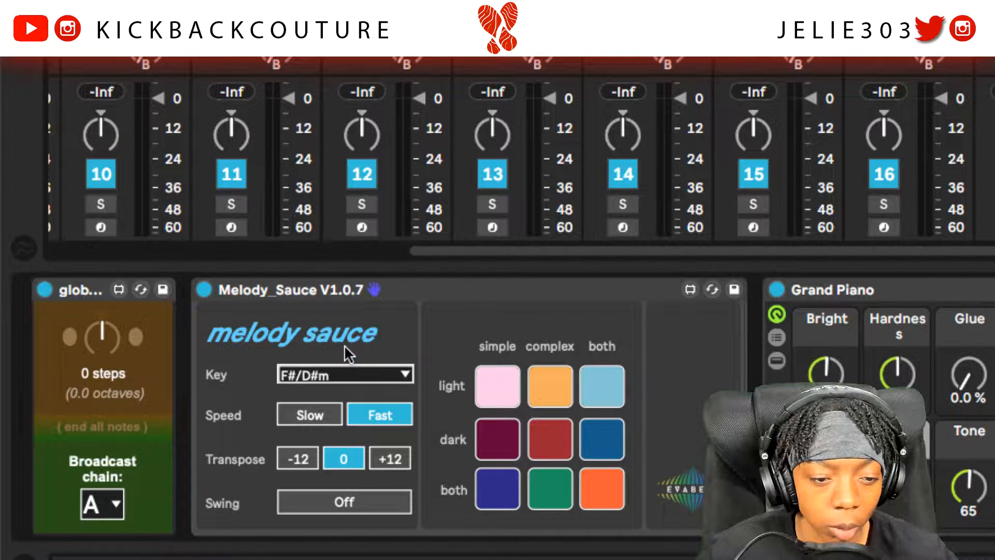
pyautogui.click(384, 420)
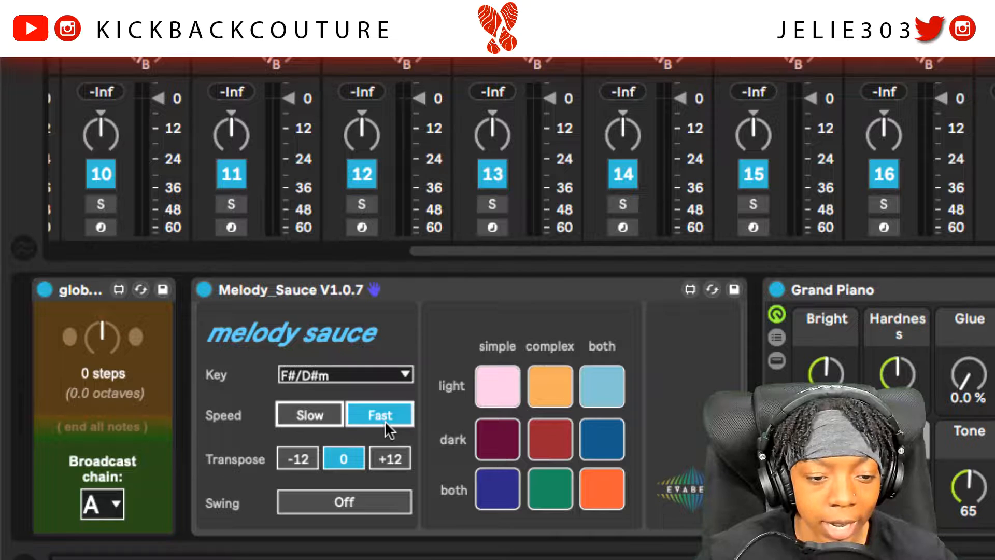
pyautogui.click(390, 459)
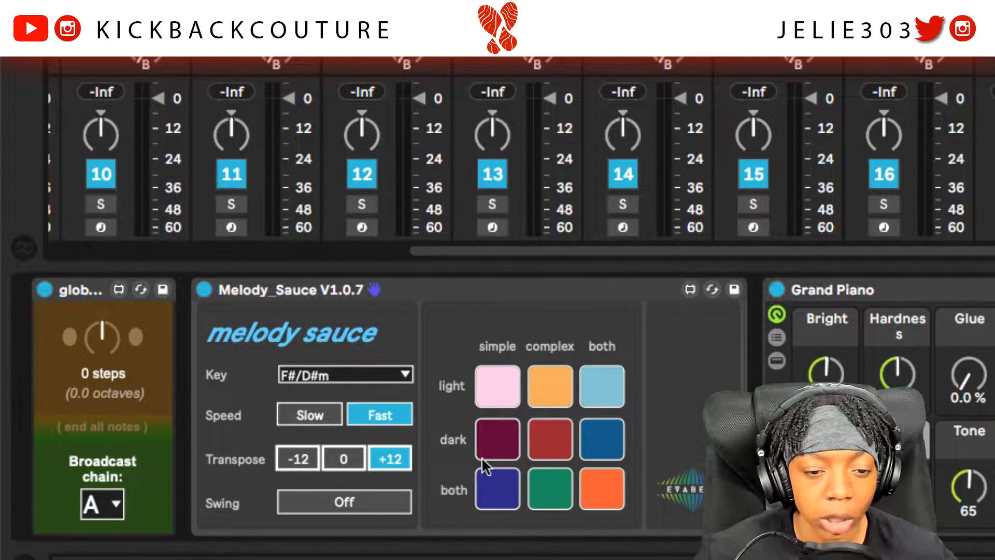
# Step: Generate dark complex and dark both style melodies onto the Grand Piano track
pyautogui.click(552, 441)
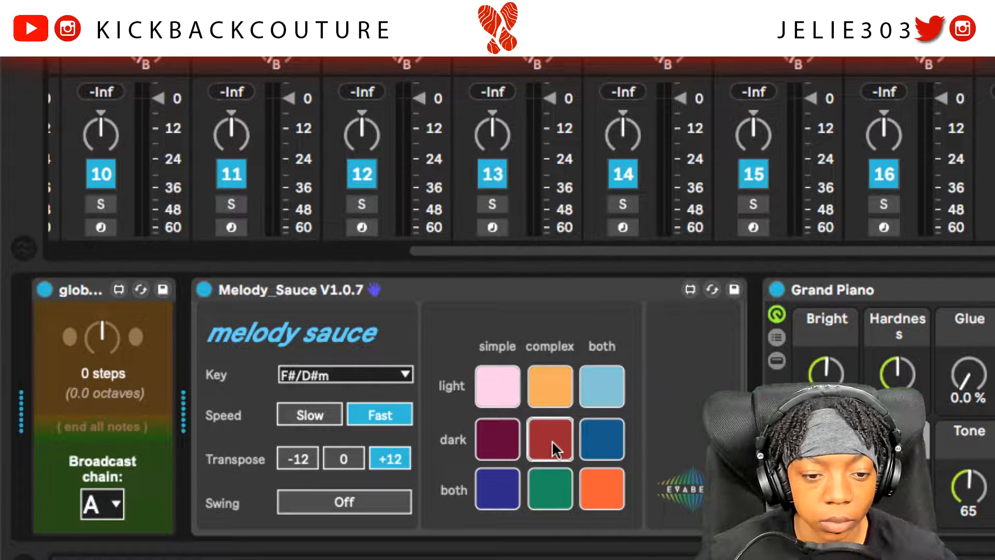
pyautogui.click(552, 440)
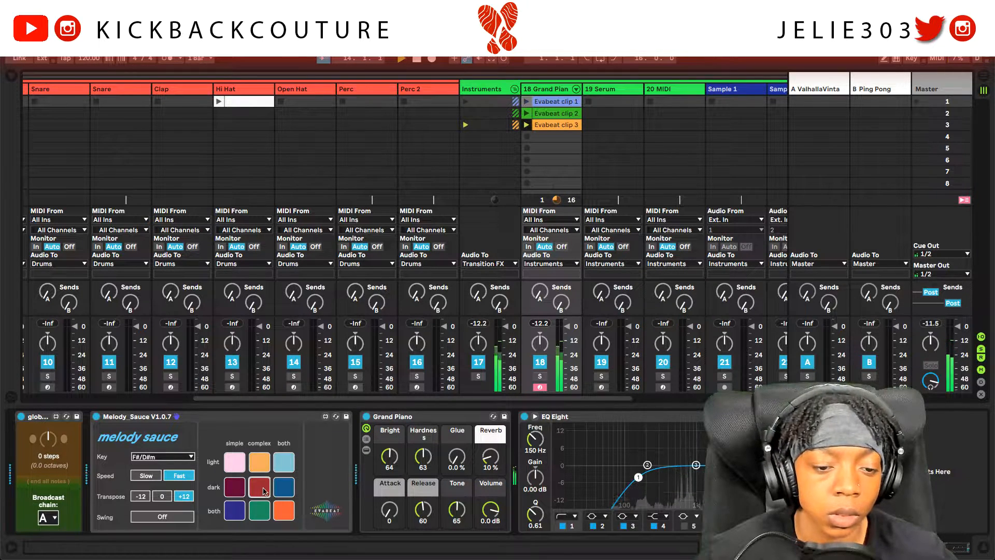
pyautogui.click(278, 491)
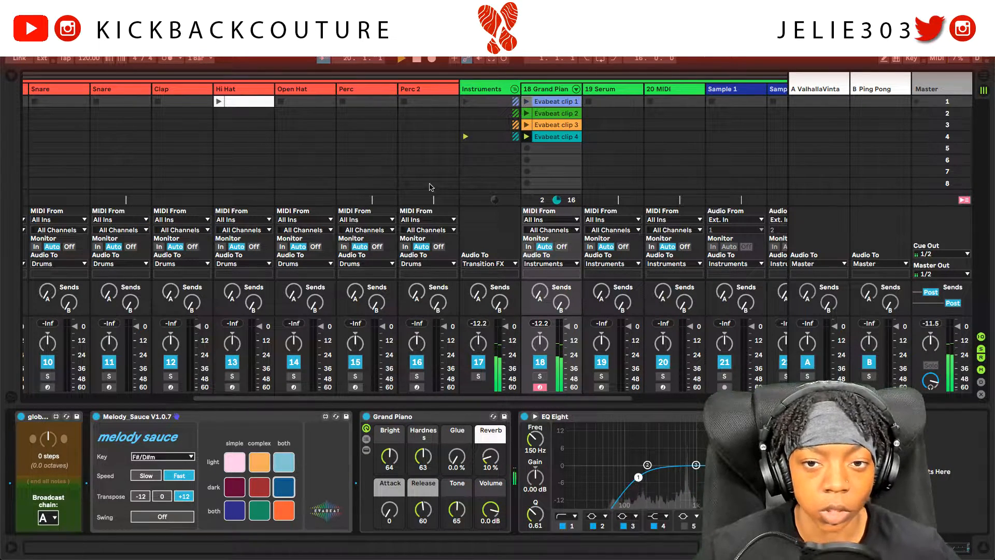
# Step: Delete Evabeat clips 1–3 and move Evabeat clip 4 into the first slot
pyautogui.press('Delete')
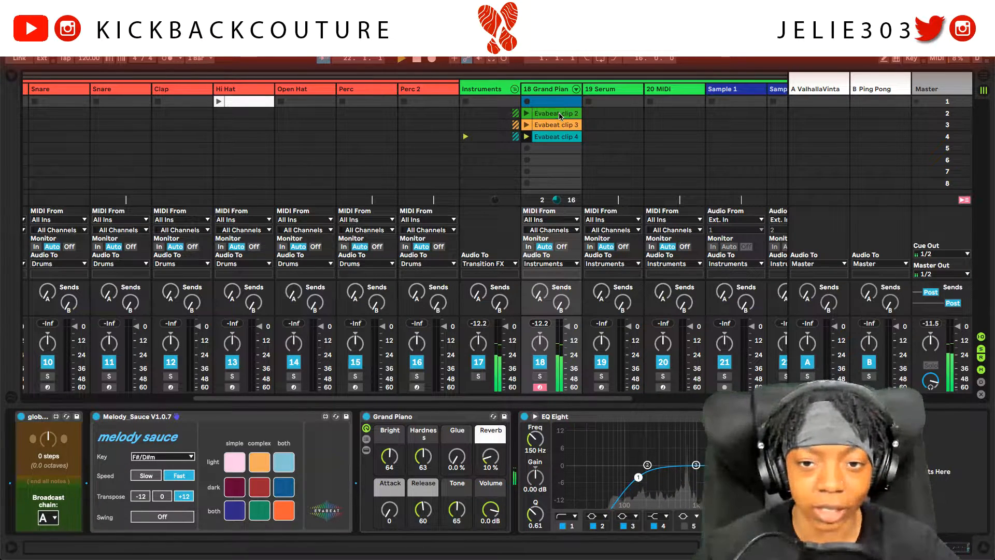
pyautogui.click(562, 114)
pyautogui.press('Delete')
pyautogui.click(560, 126)
pyautogui.press('Delete')
pyautogui.moveTo(557, 139); pyautogui.dragTo(549, 107)
# Step: Open Evabeat clip 4's notes in the piano roll and play the melody
pyautogui.doubleClick(541, 107)
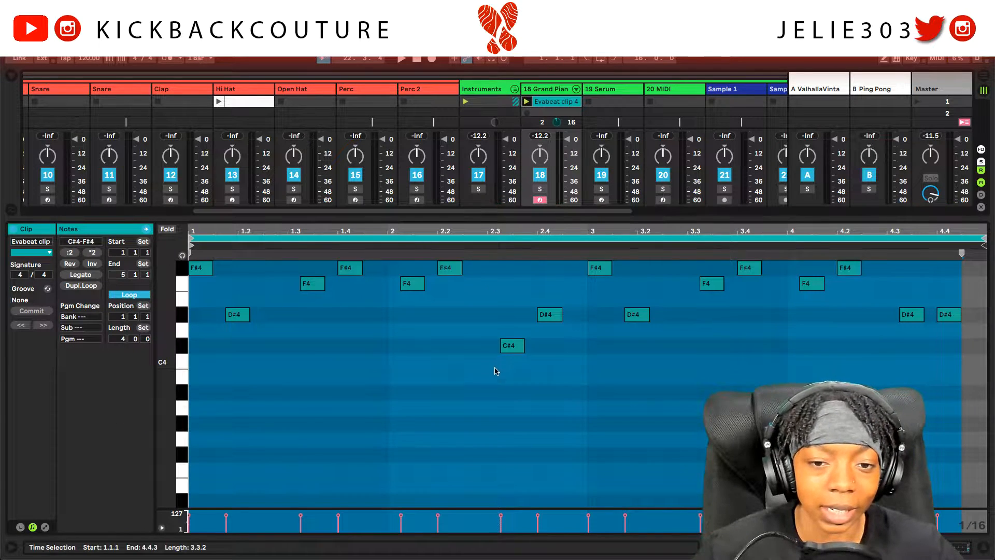
pyautogui.scroll(3, 459, 373)
pyautogui.press('space')
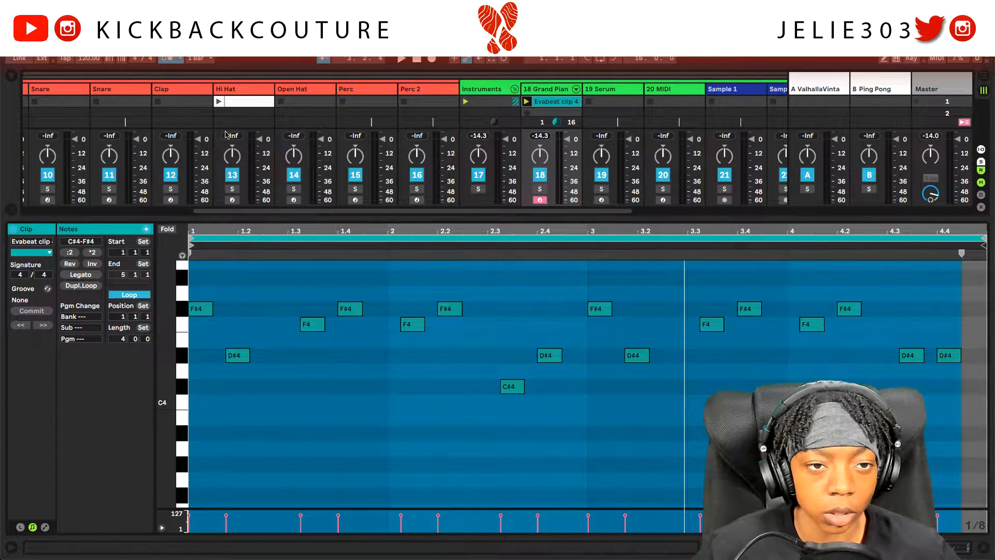
pyautogui.press('space')
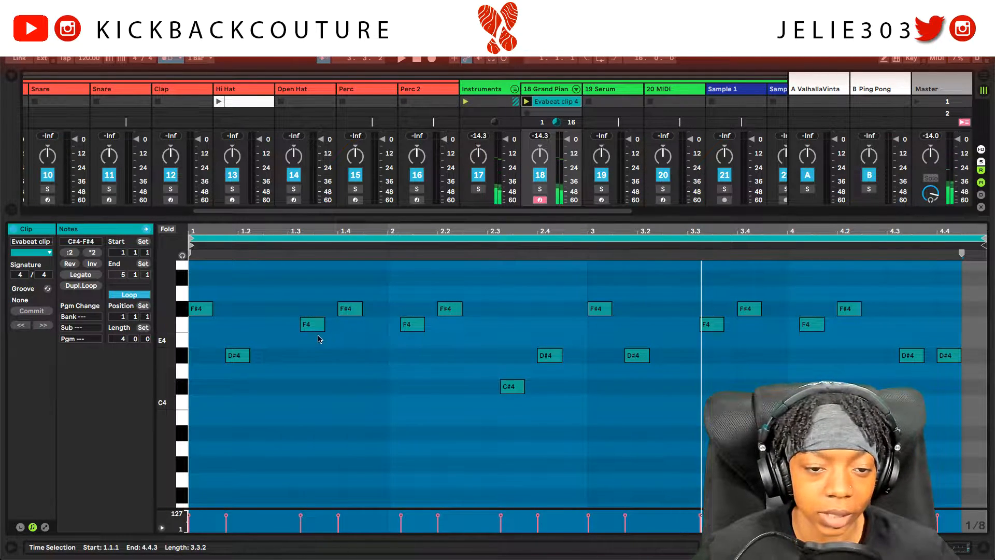
# Step: Quantize all notes to 1/8 at 67% amount and play the result
pyautogui.hotkey('ctrl', 'a')
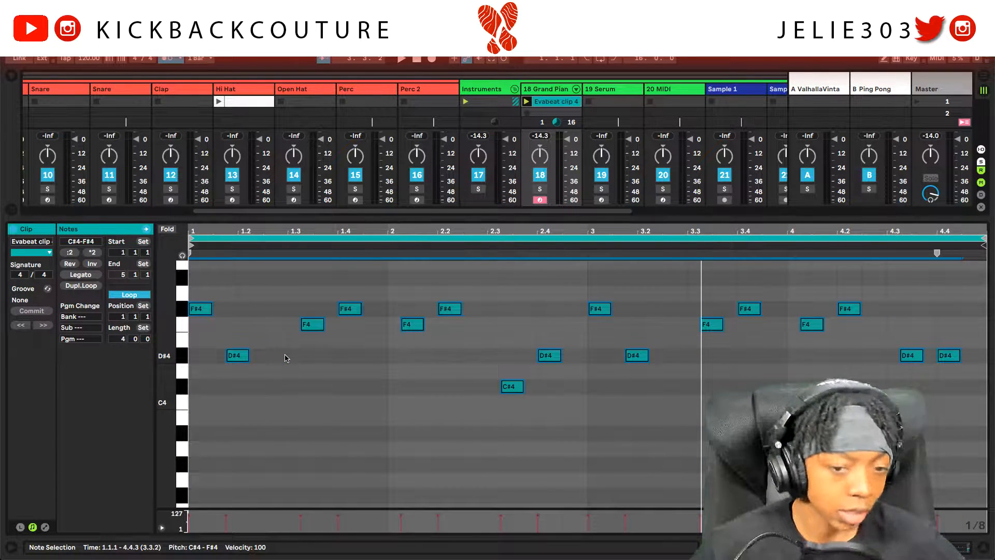
pyautogui.rightClick(287, 355)
pyautogui.click(276, 351)
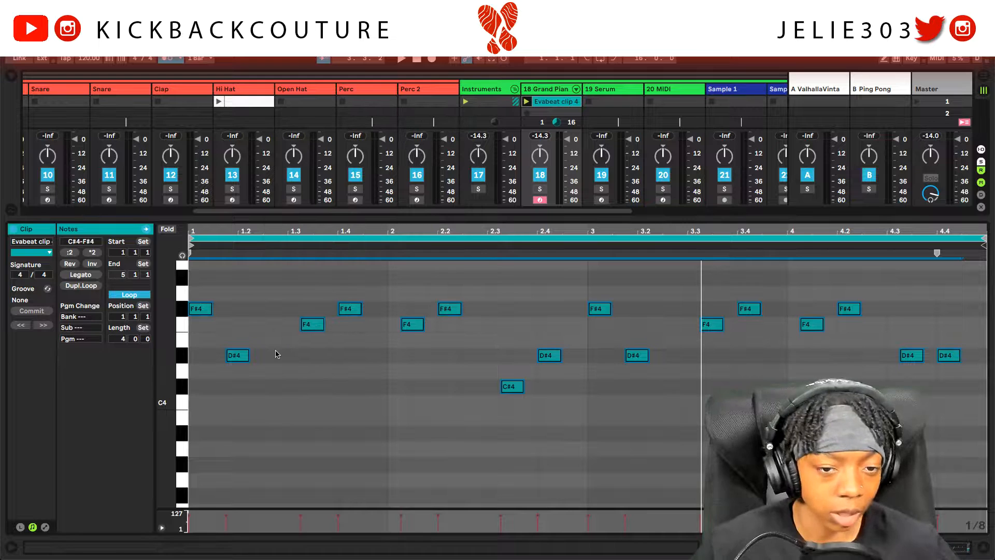
pyautogui.hotkey('ctrl', 'shift', 'u')
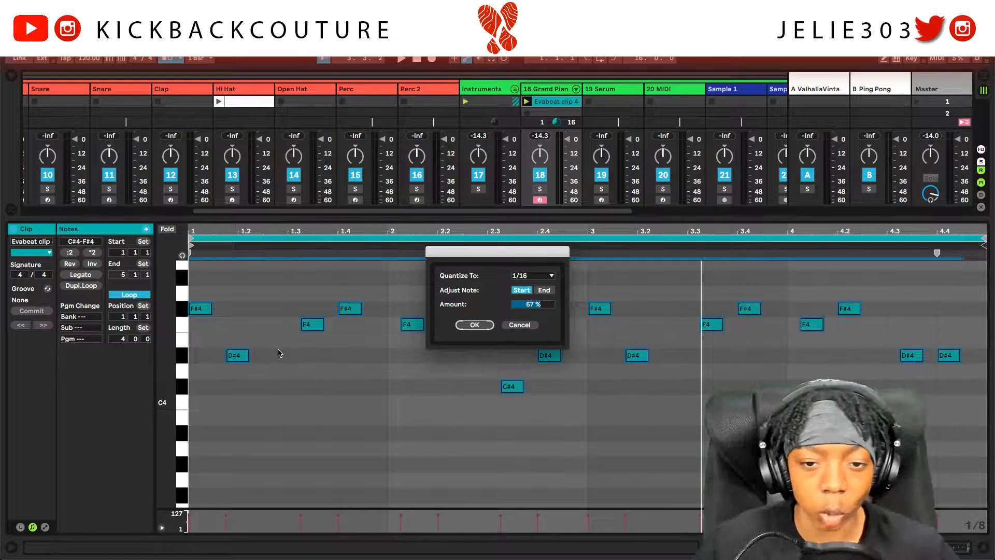
pyautogui.click(542, 277)
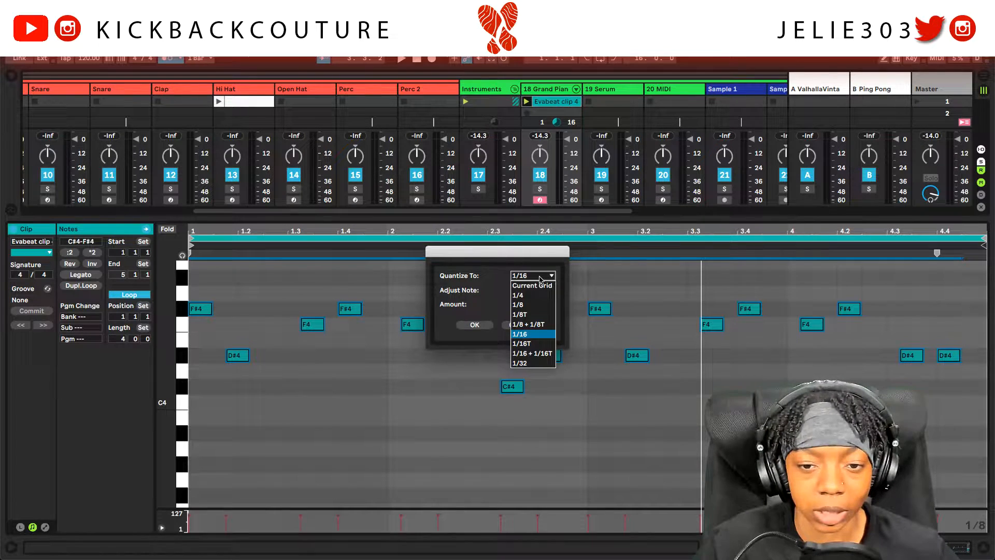
pyautogui.click(534, 305)
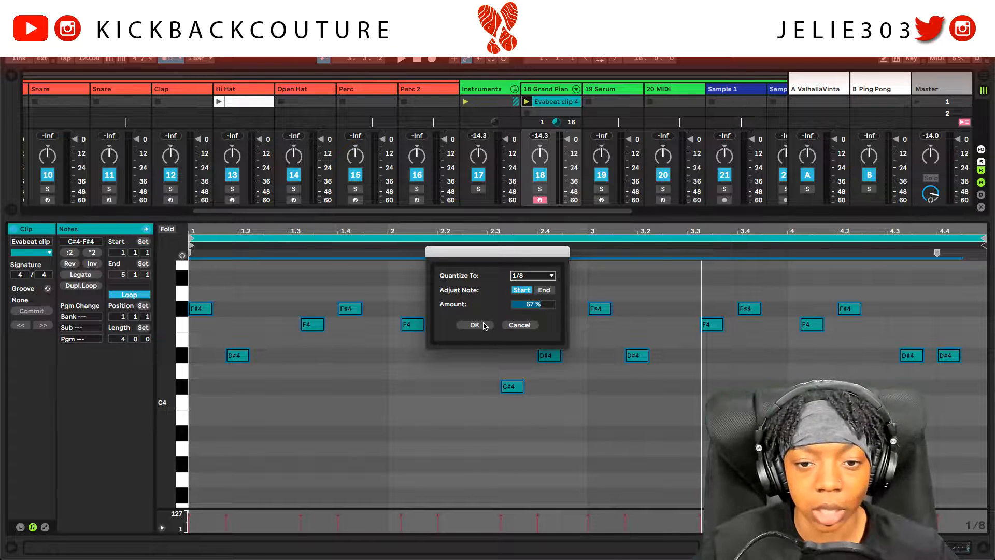
pyautogui.click(475, 325)
pyautogui.press('space')
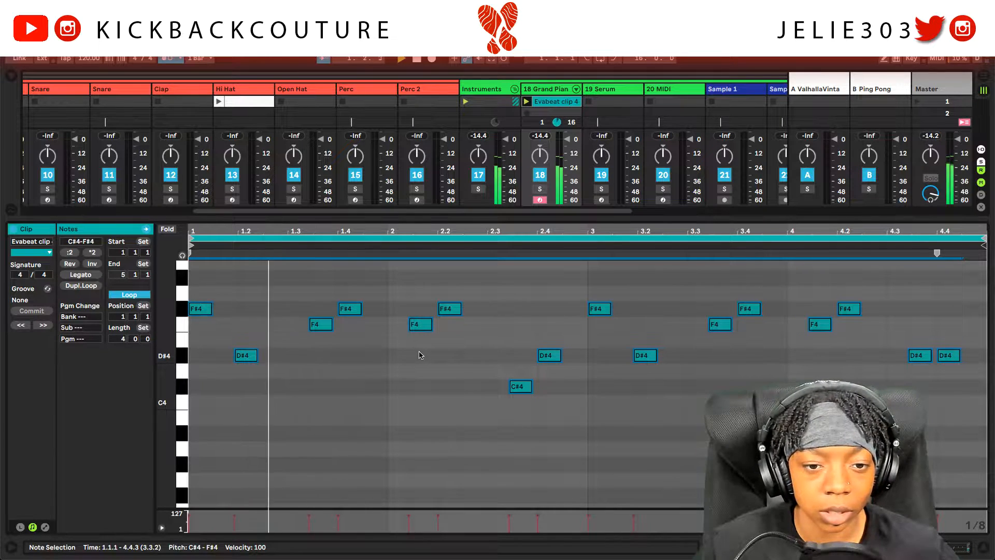
# Step: Move bar 1's F4 and F#4 notes to beat 1.3.3
pyautogui.press('space')
pyautogui.click(324, 325)
pyautogui.moveTo(324, 326); pyautogui.dragTo(305, 325)
pyautogui.press('space')
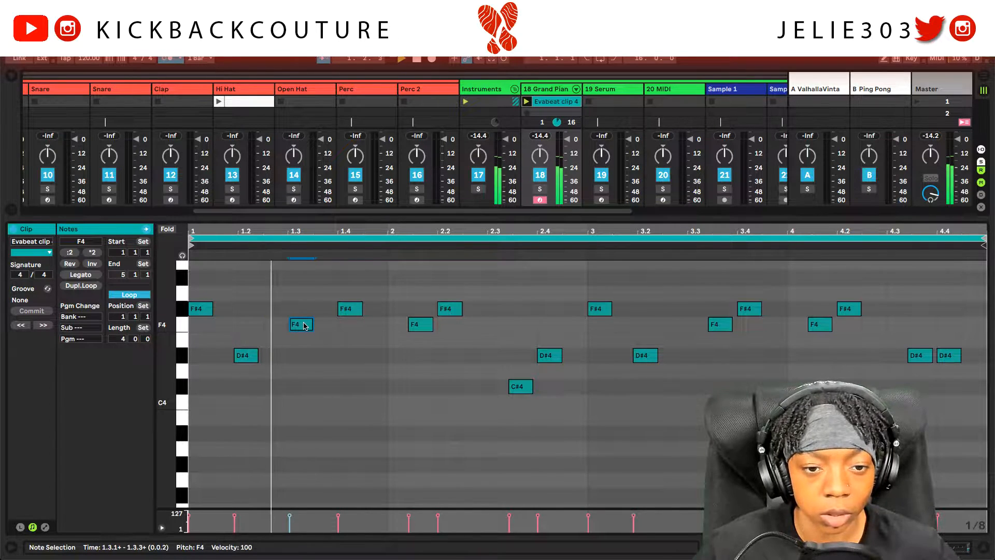
pyautogui.press('space')
pyautogui.moveTo(303, 326); pyautogui.dragTo(376, 311)
pyautogui.click(350, 309)
pyautogui.press('space')
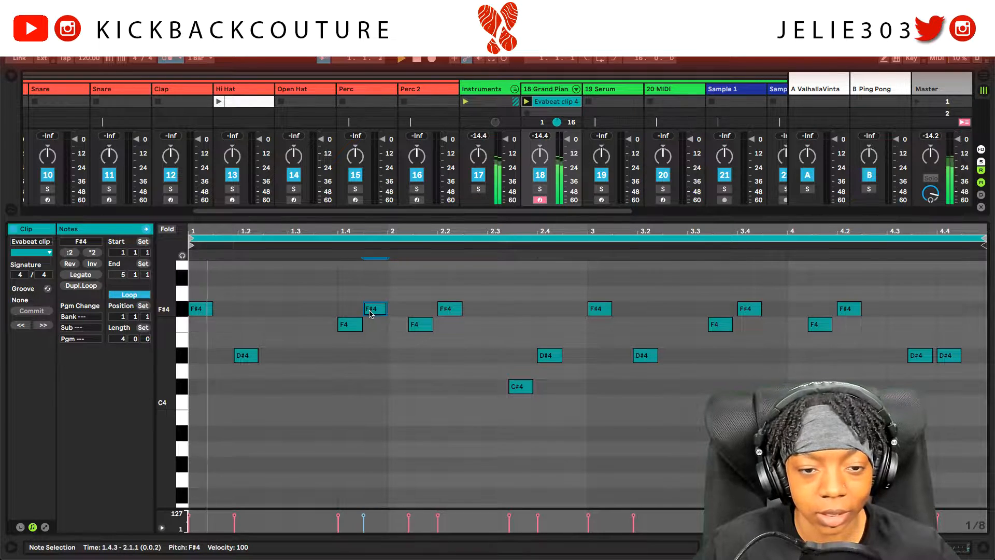
pyautogui.moveTo(353, 325); pyautogui.dragTo(306, 327)
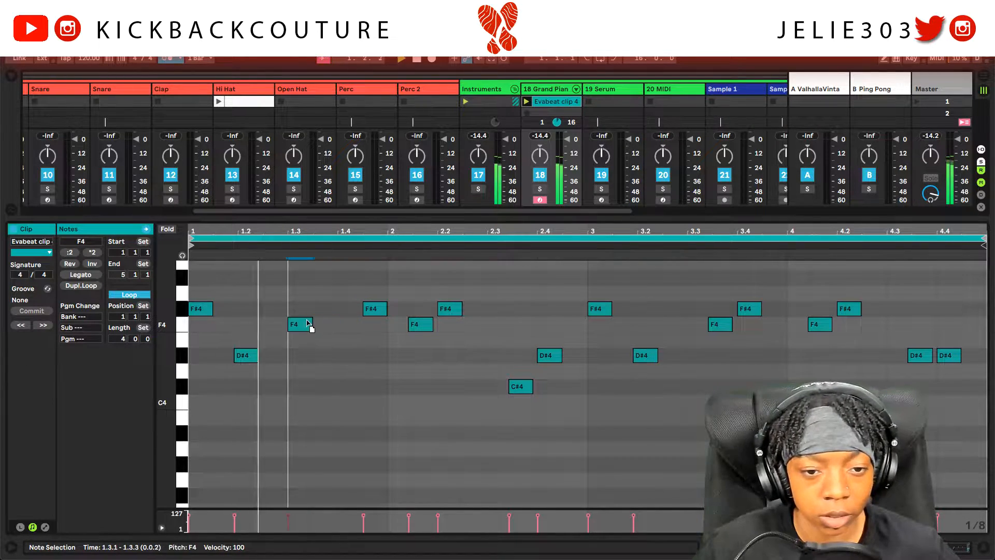
pyautogui.moveTo(376, 309); pyautogui.dragTo(345, 317)
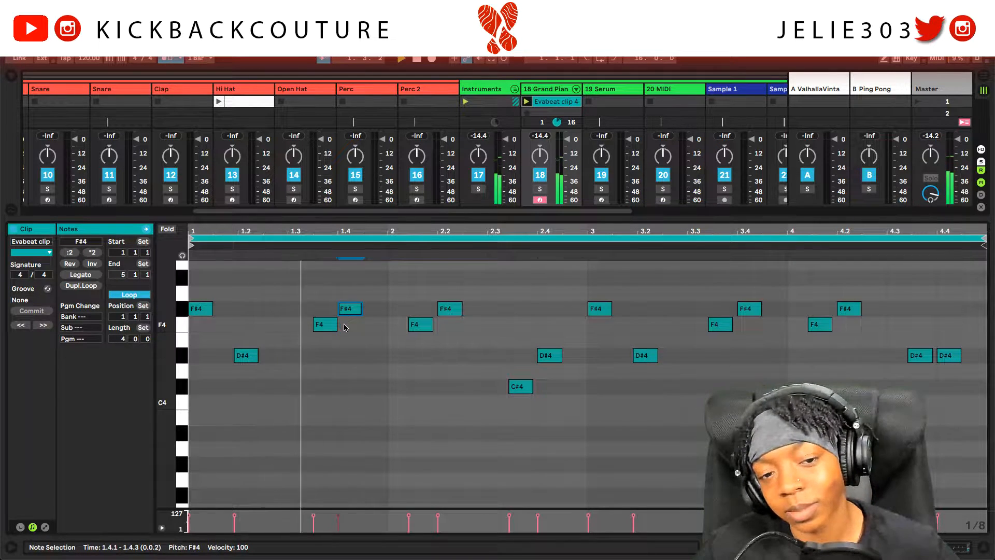
# Step: Shift bar 2's F4, F#4, C#4 and D#4 notes earlier, then play the edits
pyautogui.click(420, 326)
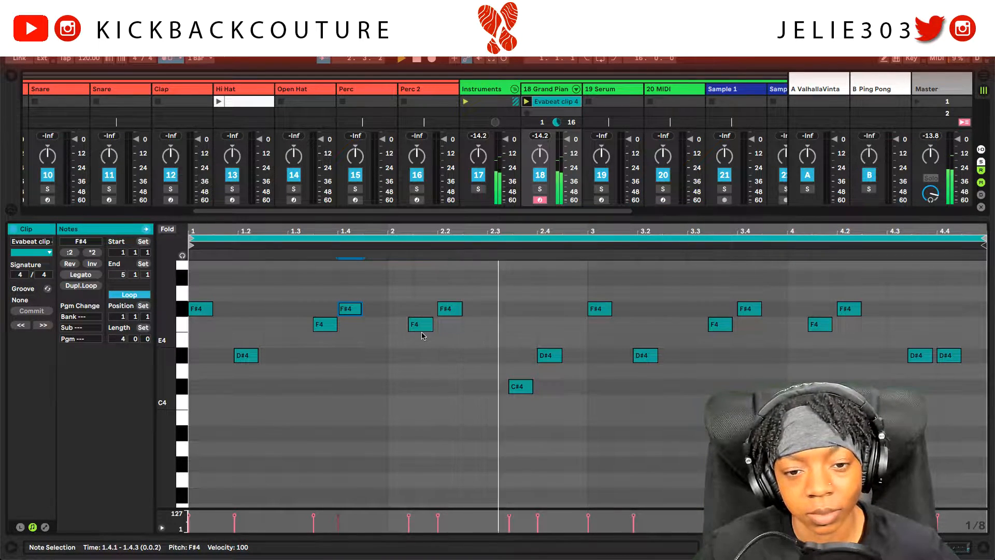
pyautogui.moveTo(420, 327); pyautogui.dragTo(402, 327)
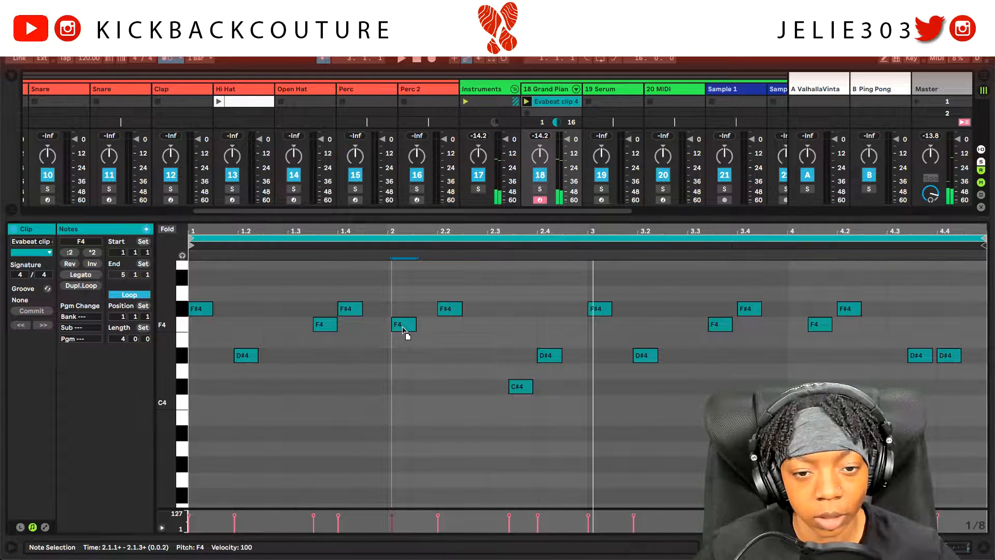
pyautogui.click(451, 309)
pyautogui.moveTo(454, 312); pyautogui.dragTo(429, 312)
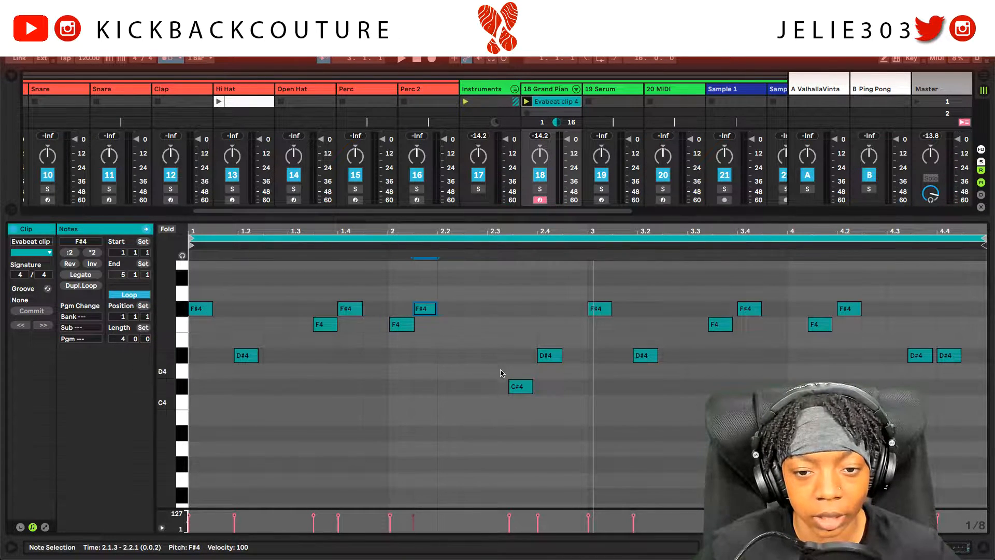
pyautogui.moveTo(520, 389); pyautogui.dragTo(501, 391)
pyautogui.click(549, 357)
pyautogui.moveTo(549, 356); pyautogui.dragTo(519, 357)
pyautogui.press('space')
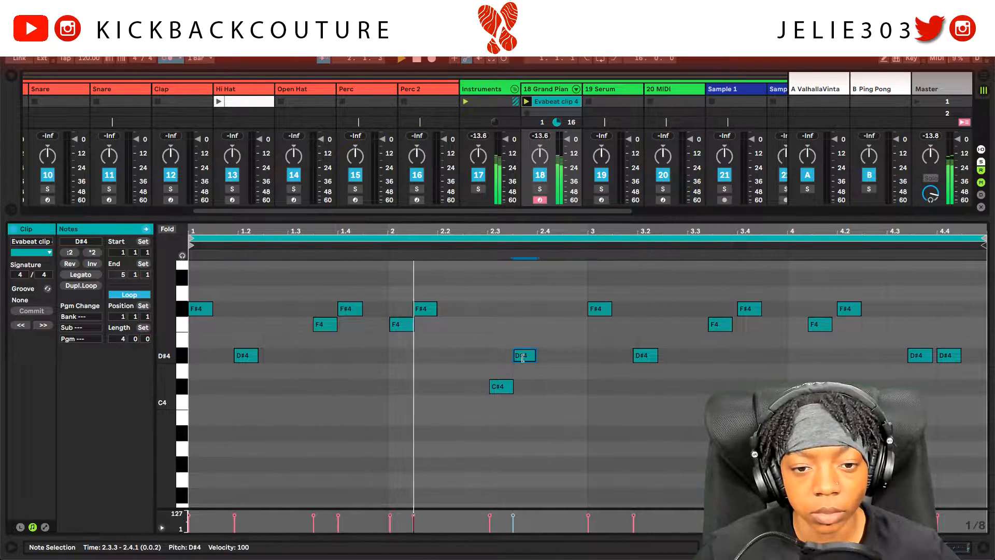
# Step: Add a D#4 note and snap it onto beat 1.2.1
pyautogui.moveTo(397, 300); pyautogui.dragTo(427, 330)
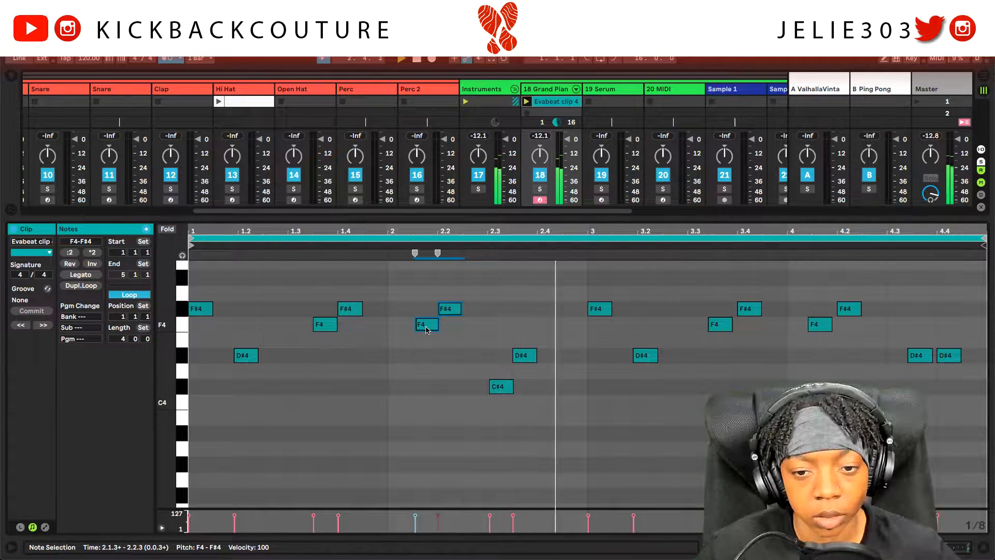
pyautogui.doubleClick(544, 355)
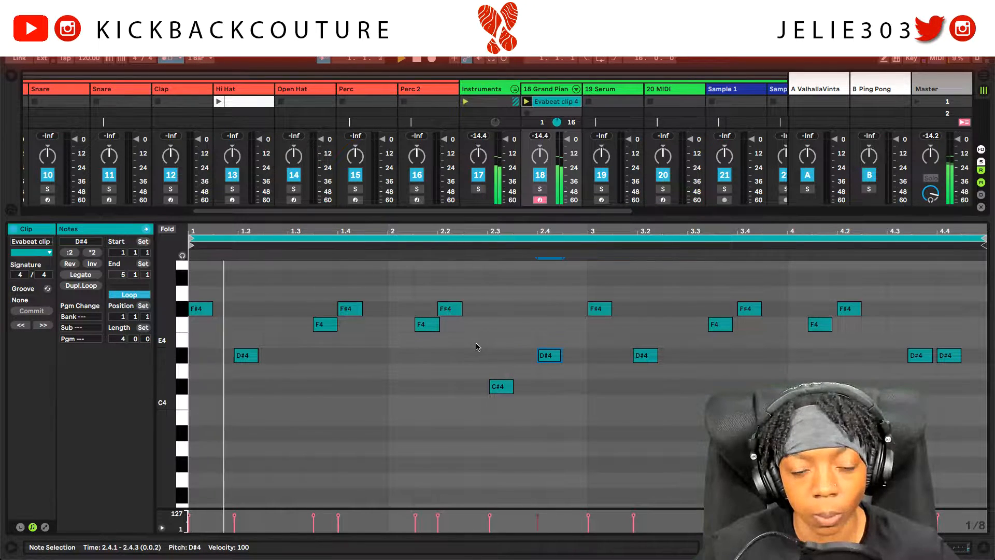
pyautogui.moveTo(245, 356); pyautogui.dragTo(251, 356)
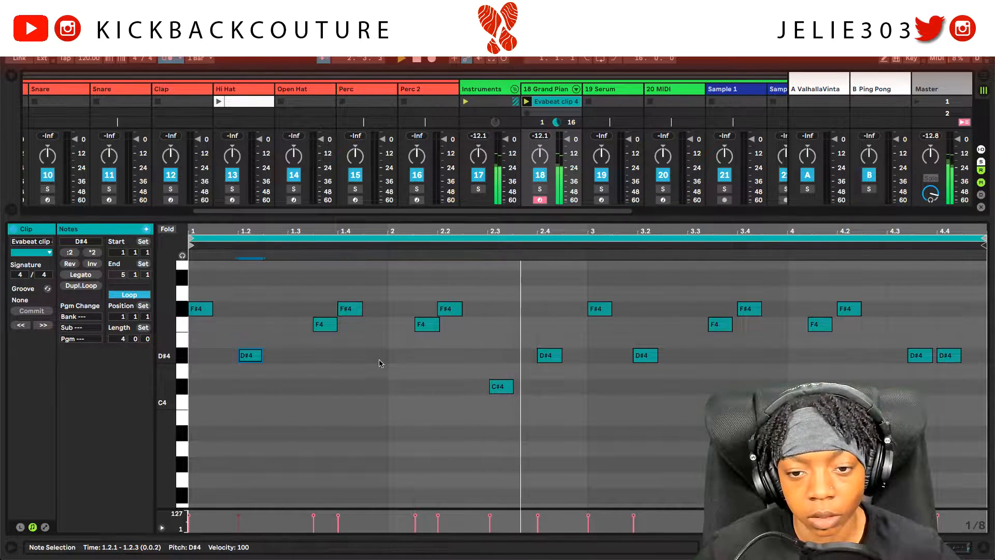
# Step: Drop the high C#5 and D#5 notes two octaves to C#3 and D#3
pyautogui.hotkey('ctrl', 'a')
pyautogui.scroll(3, 323, 316)
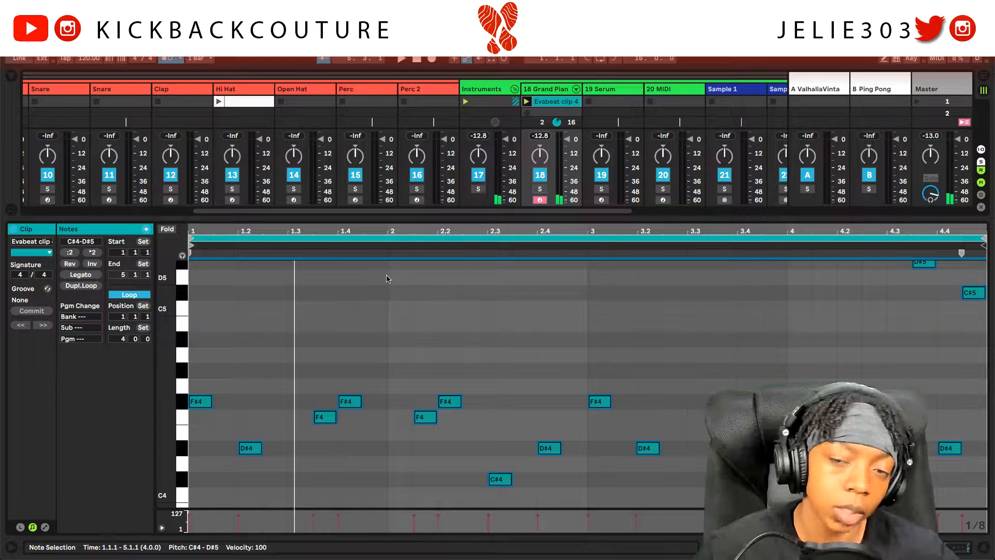
pyautogui.moveTo(889, 305); pyautogui.dragTo(971, 271)
pyautogui.hotkey('shift', 'Down')
pyautogui.hotkey('shift', 'Down')
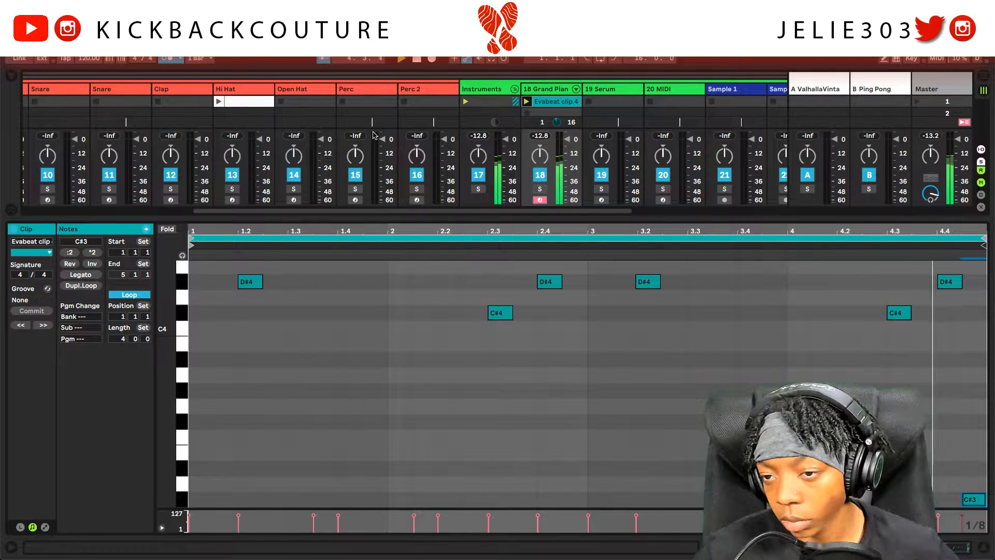
pyautogui.scroll(6, 673, 337)
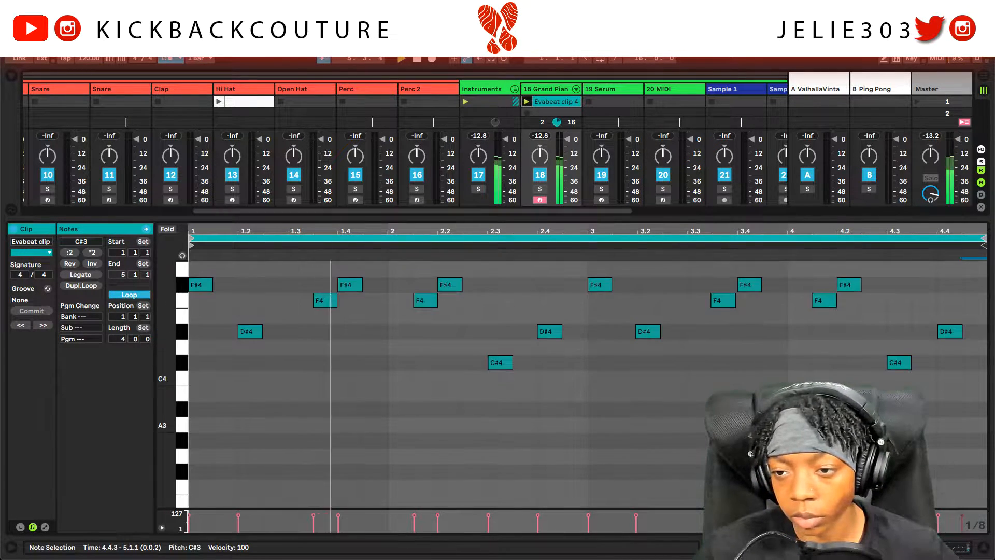
pyautogui.click(925, 283)
pyautogui.hotkey('shift', 'Down')
pyautogui.hotkey('shift', 'Down')
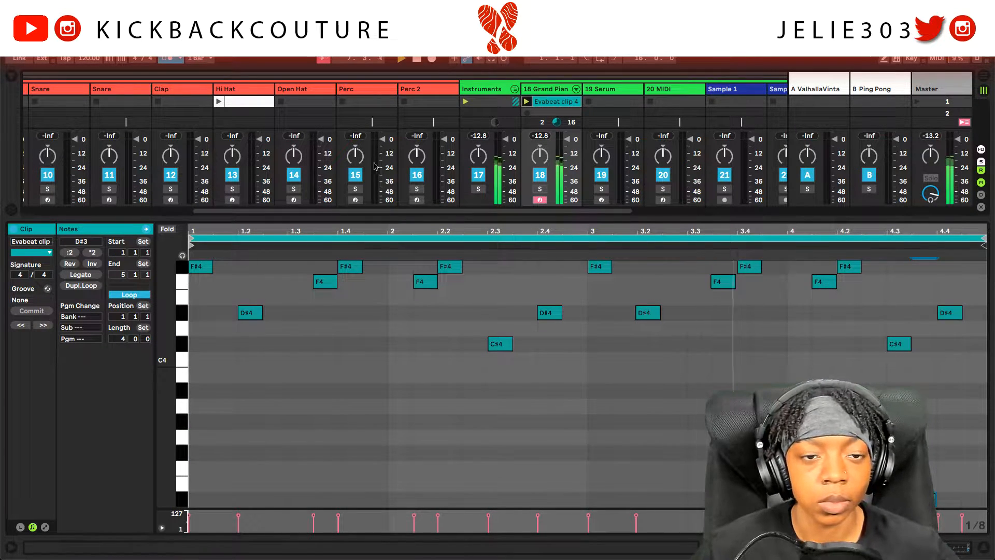
# Step: Show the Grand Piano device chain, select EQ Eight, and bring up the Instruments plugin list
pyautogui.doubleClick(546, 91)
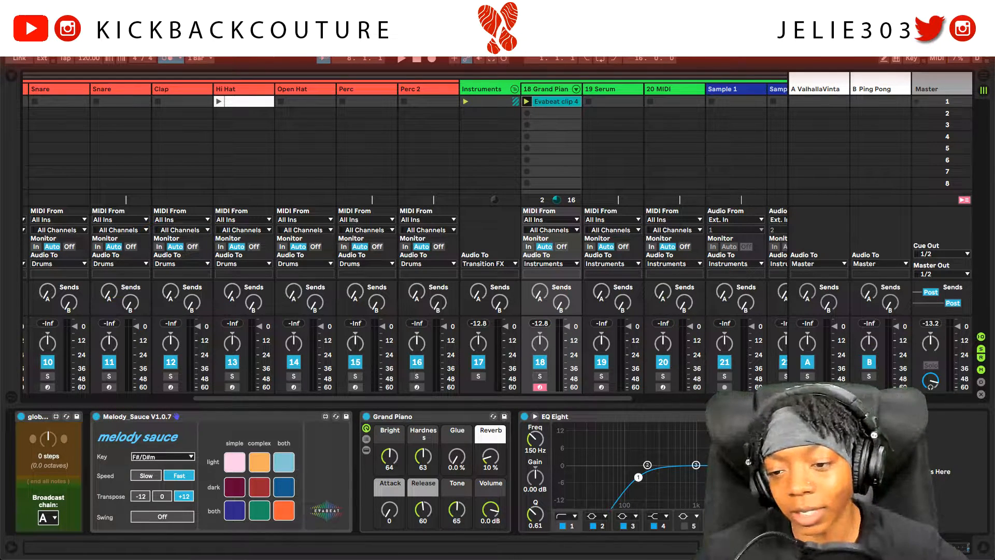
pyautogui.click(746, 417)
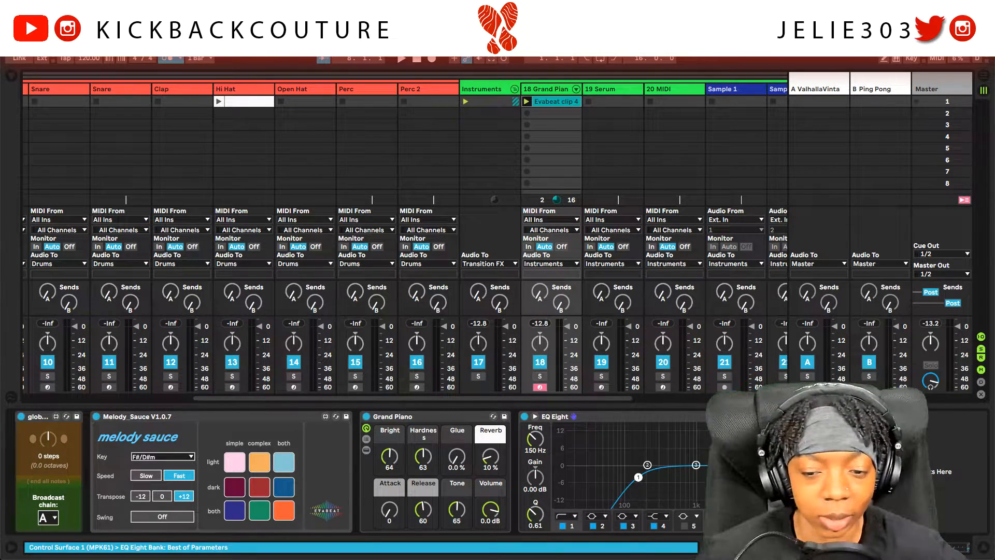
pyautogui.rightClick(881, 480)
pyautogui.rightClick(516, 482)
pyautogui.moveTo(540, 488)
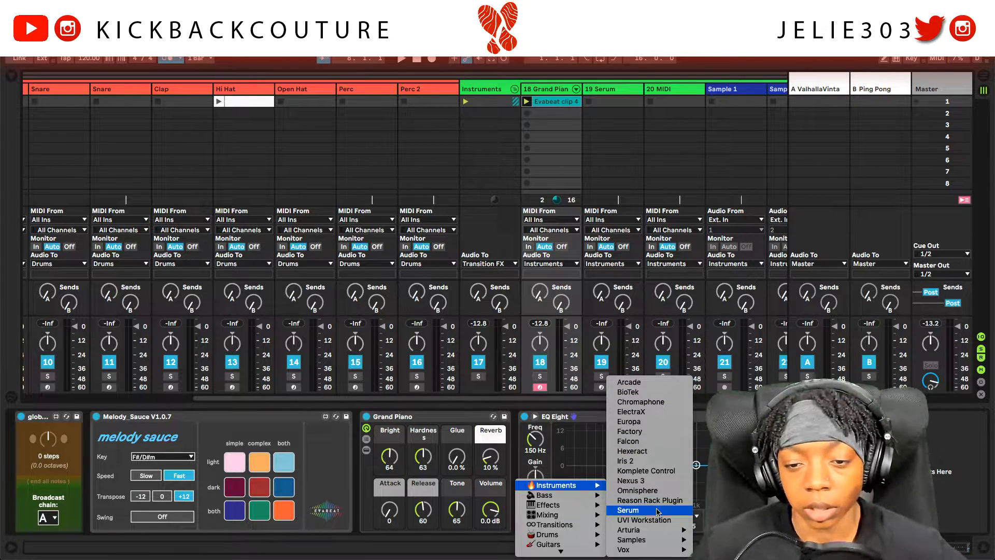
# Step: Load ElectraX on the track with the Bell Baker patch from the KC Venomous XP bank
pyautogui.click(655, 412)
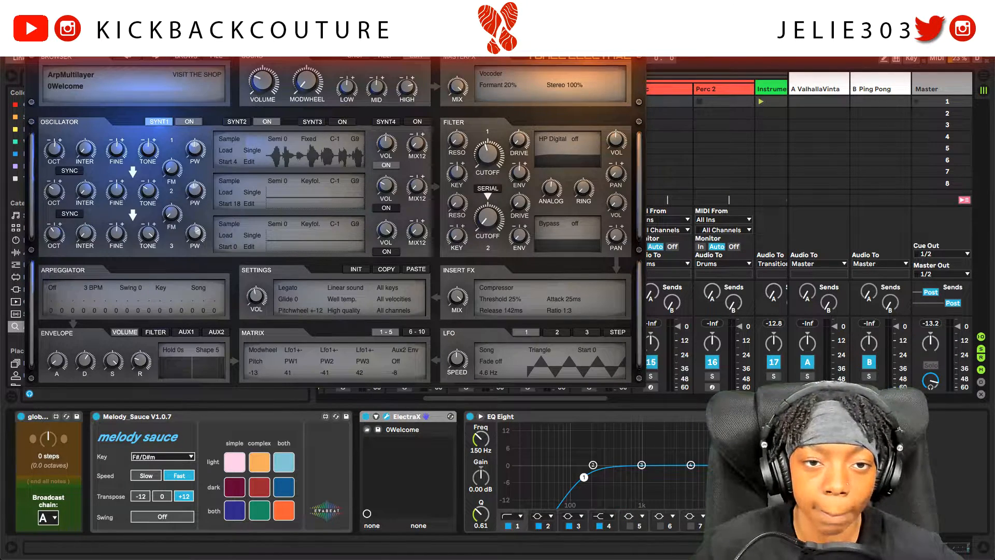
pyautogui.moveTo(380, 49); pyautogui.dragTo(475, 175)
pyautogui.click(282, 182)
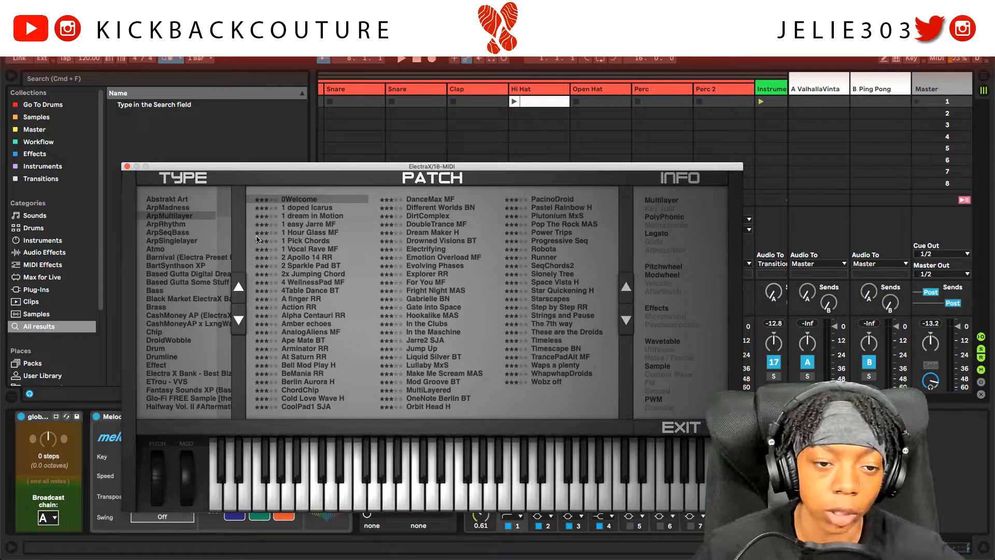
pyautogui.scroll(-5, 232, 240)
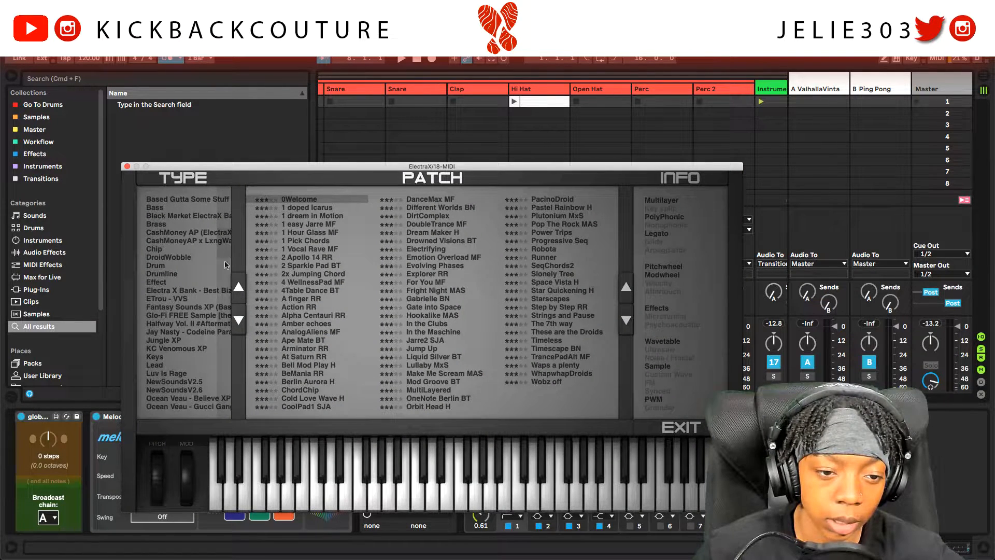
pyautogui.click(197, 351)
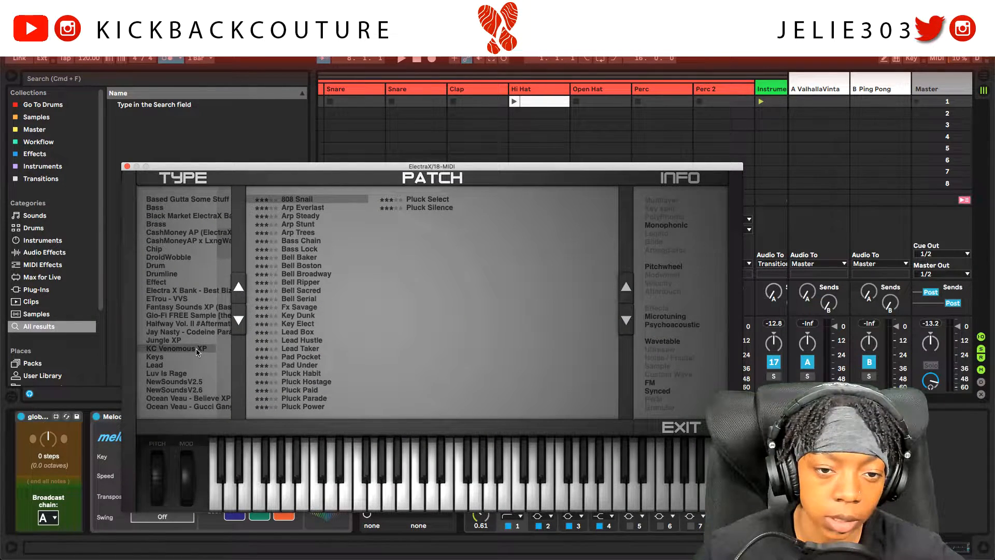
pyautogui.click(317, 258)
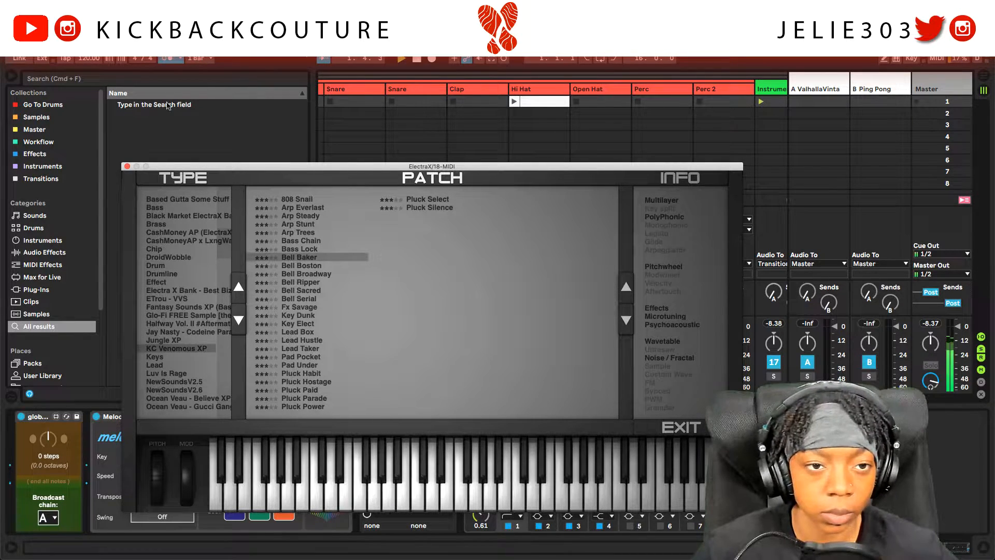
pyautogui.click(163, 59)
pyautogui.click(322, 258)
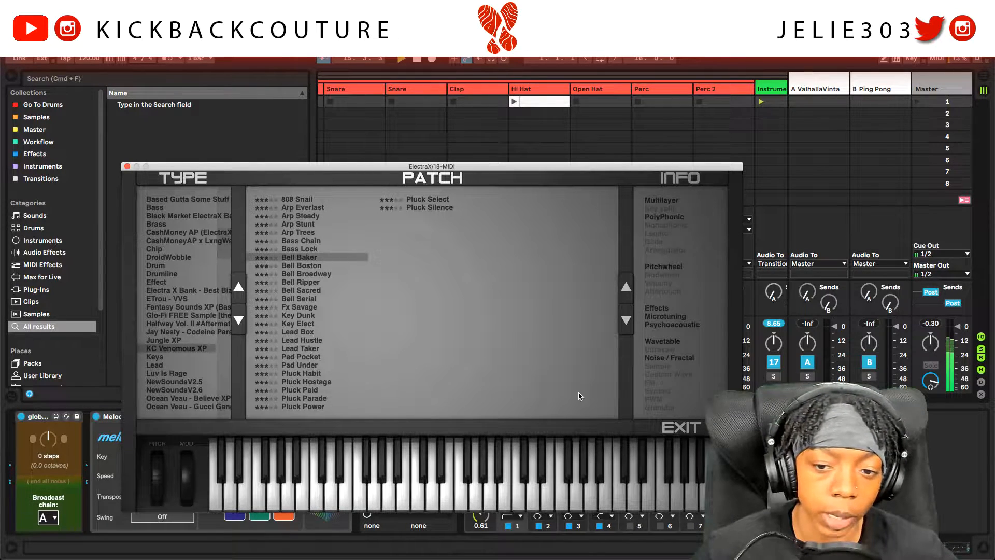
pyautogui.click(682, 428)
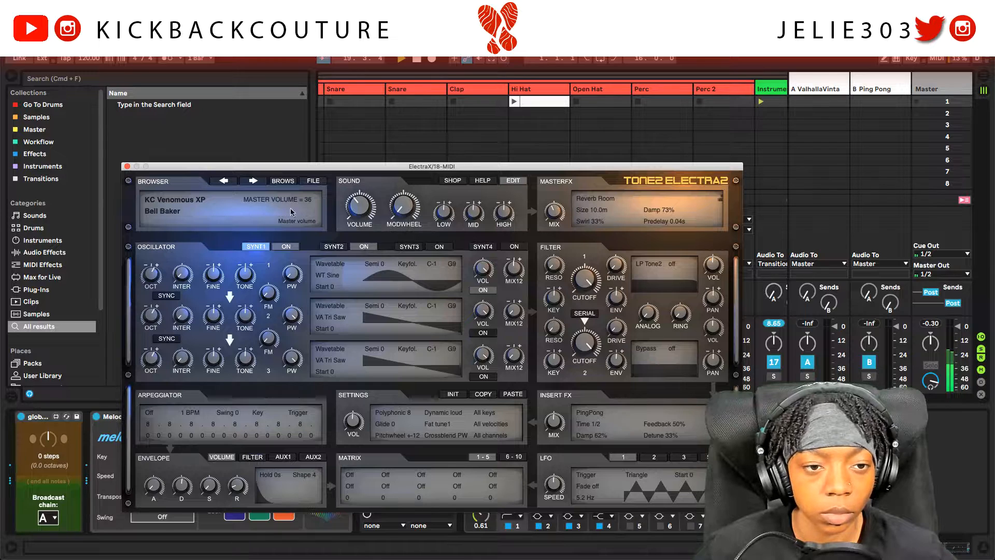
pyautogui.click(127, 167)
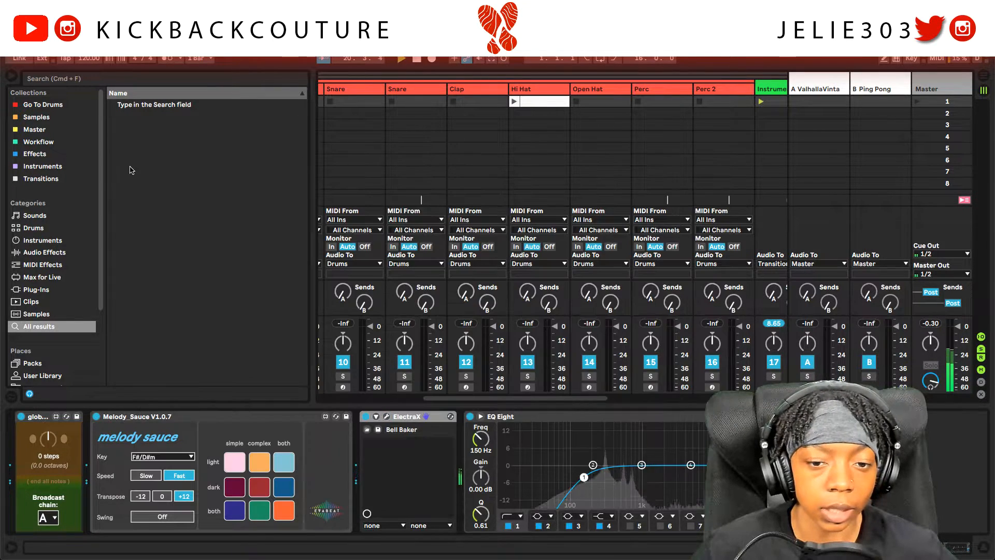
# Step: Bring up the plugin menu and search for RC-20 Retro Color
pyautogui.click(788, 430)
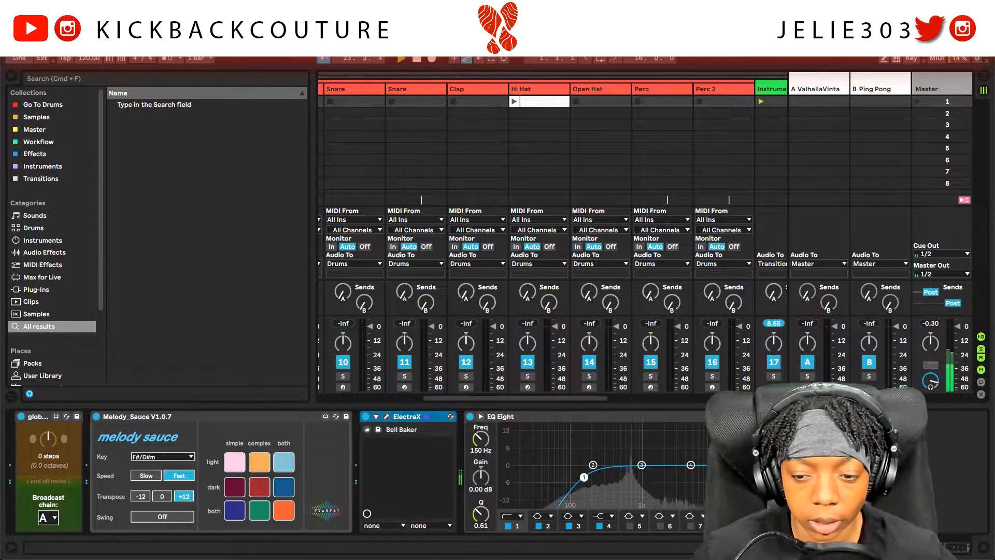
pyautogui.moveTo(864, 488)
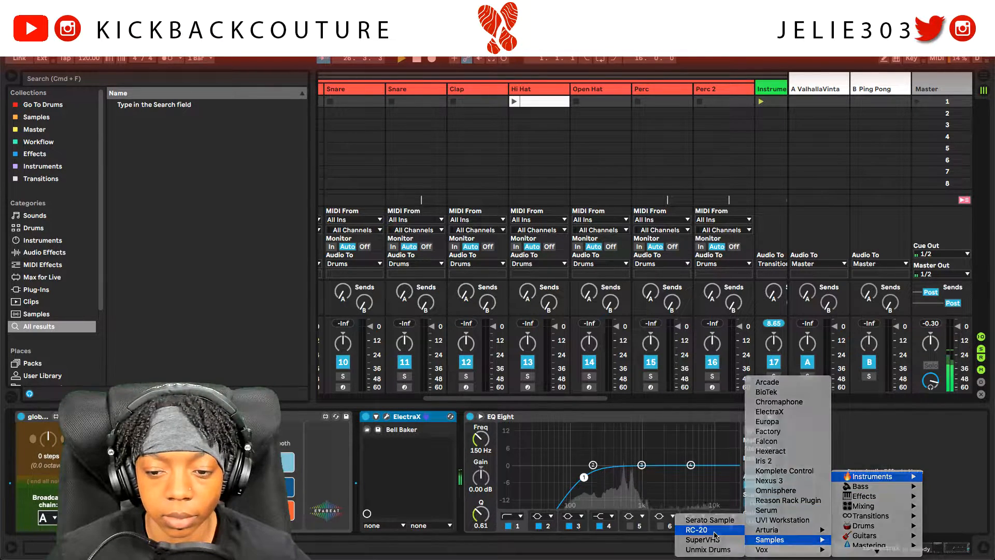
pyautogui.click(805, 476)
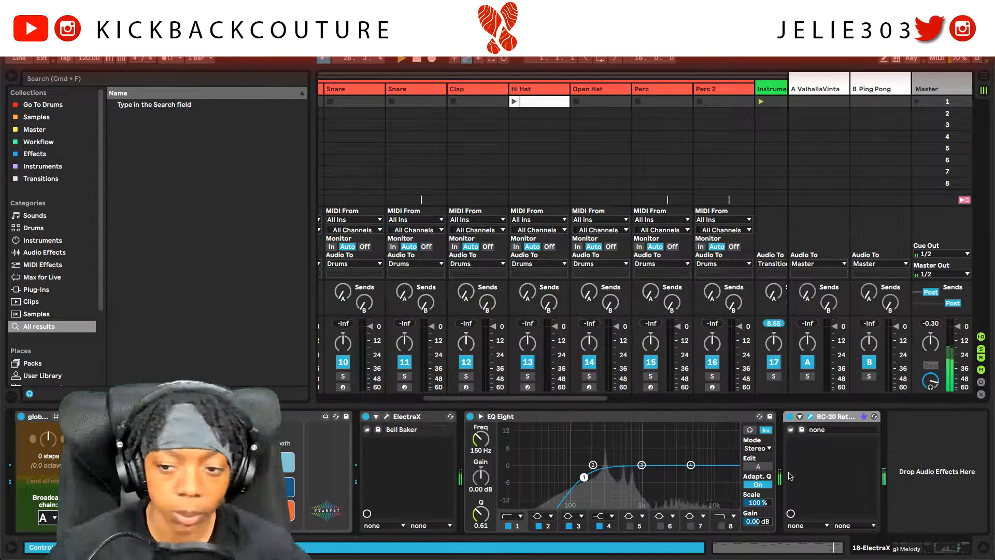
# Step: In RC-20, disable Noise and Distort, raise Wobble, enable Space, then place it before EQ Eight
pyautogui.click(810, 416)
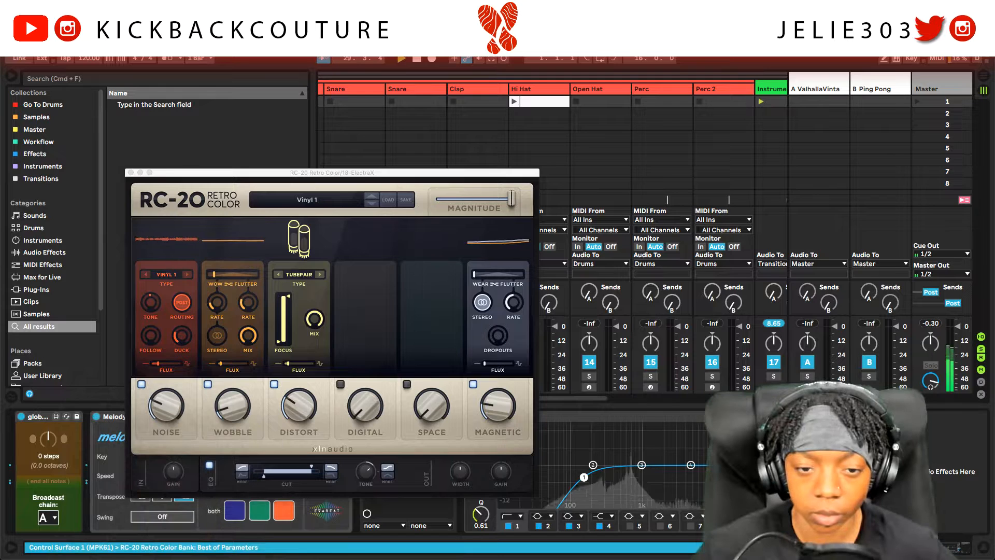
pyautogui.click(141, 384)
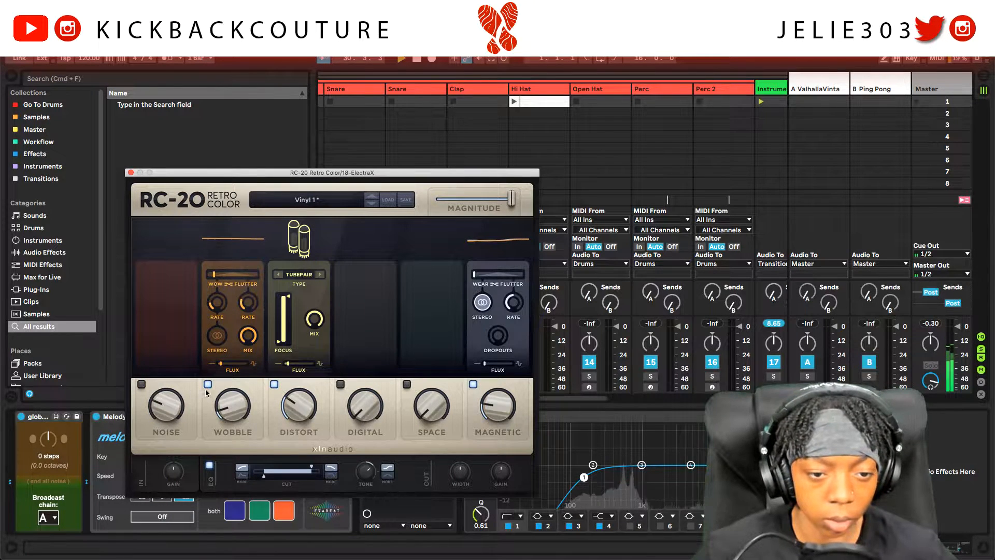
pyautogui.moveTo(241, 407); pyautogui.dragTo(244, 391)
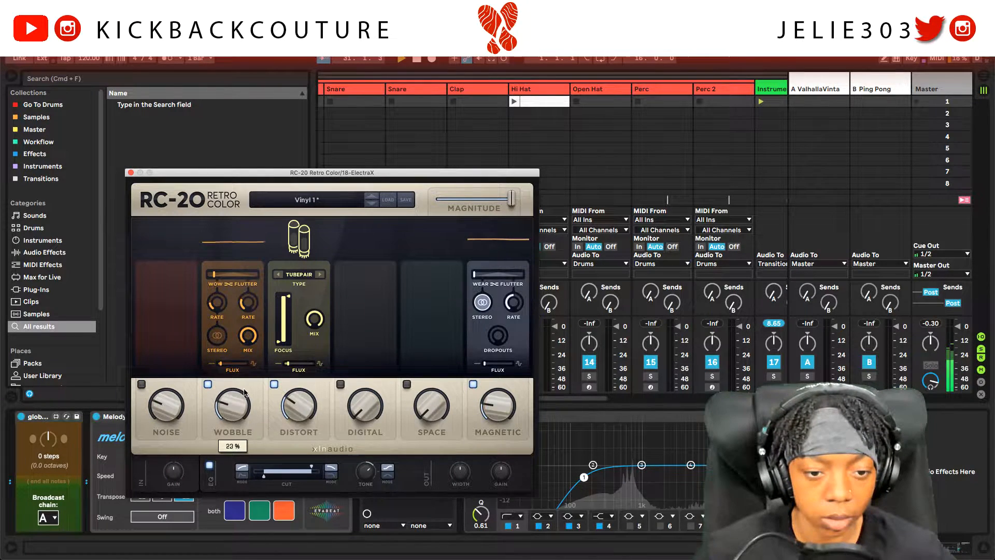
pyautogui.click(274, 384)
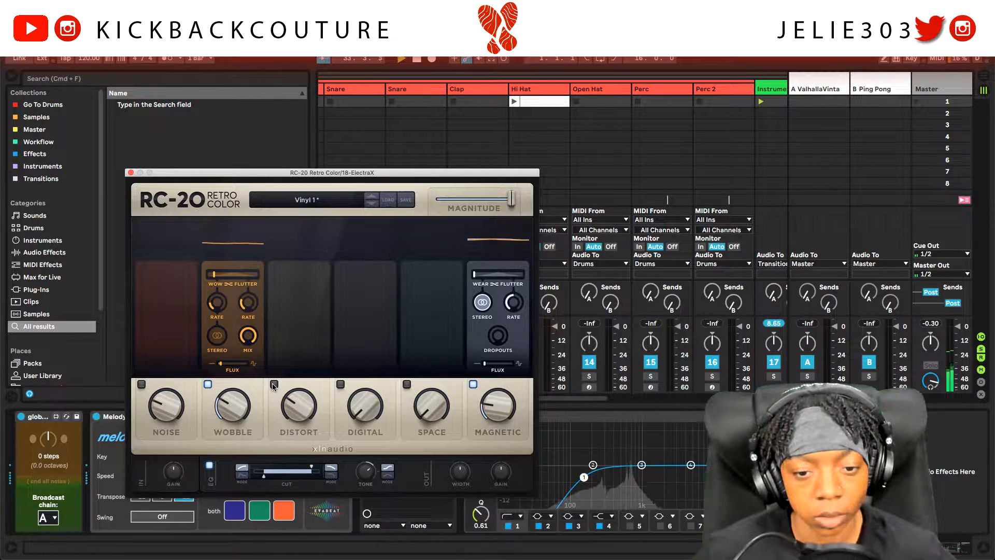
pyautogui.click(407, 384)
pyautogui.moveTo(431, 400)
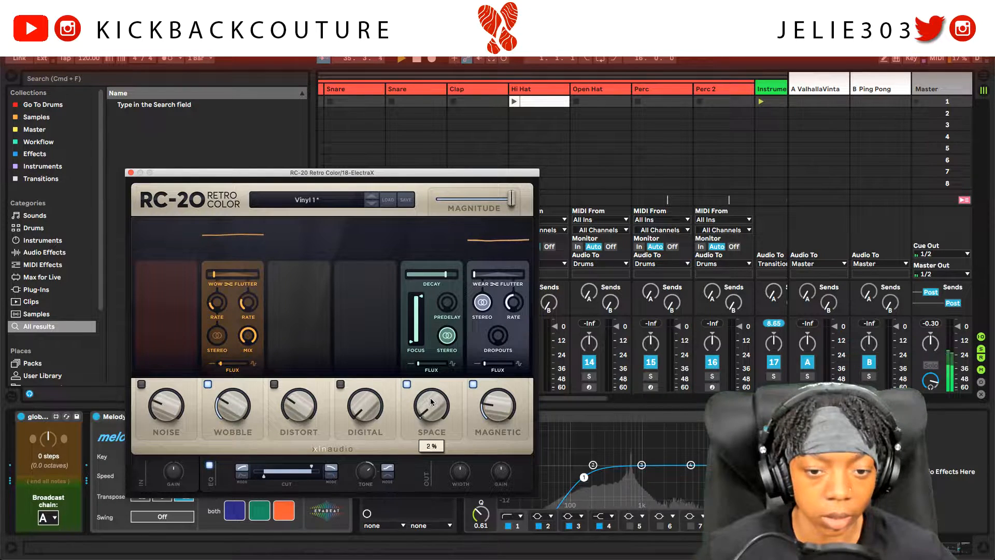
pyautogui.click(131, 172)
pyautogui.moveTo(832, 416); pyautogui.dragTo(493, 436)
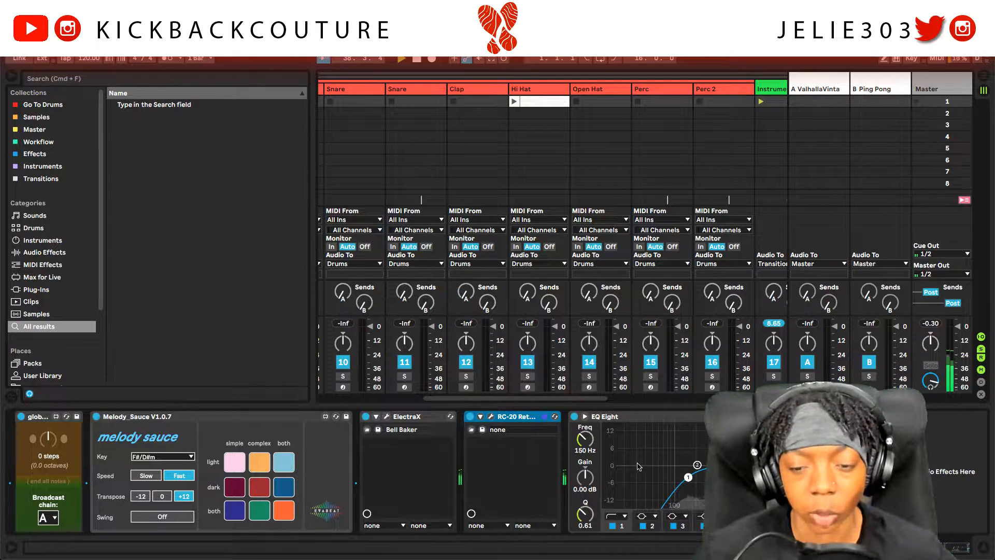
# Step: Select EQ Eight and enable band 8 as a high cut filter
pyautogui.click(624, 418)
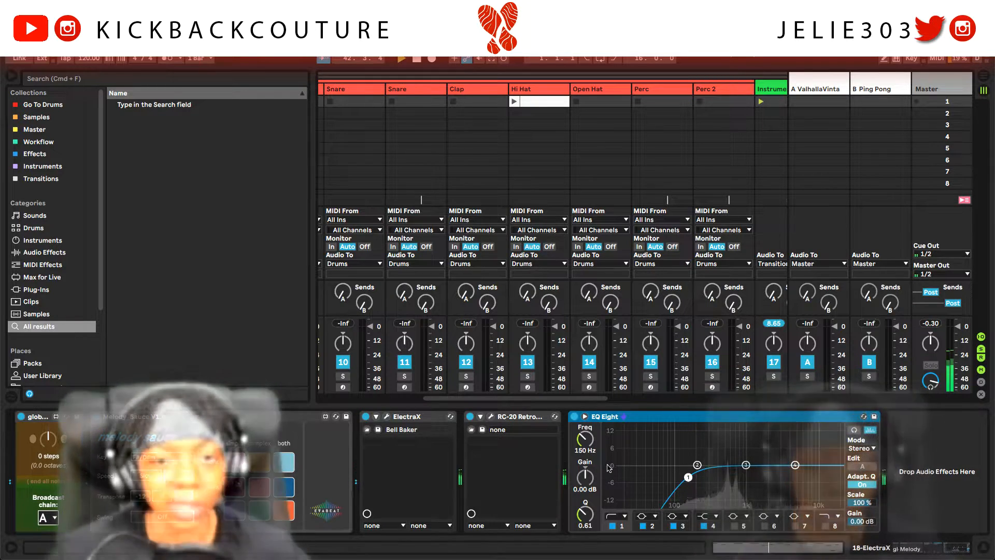
pyautogui.click(824, 526)
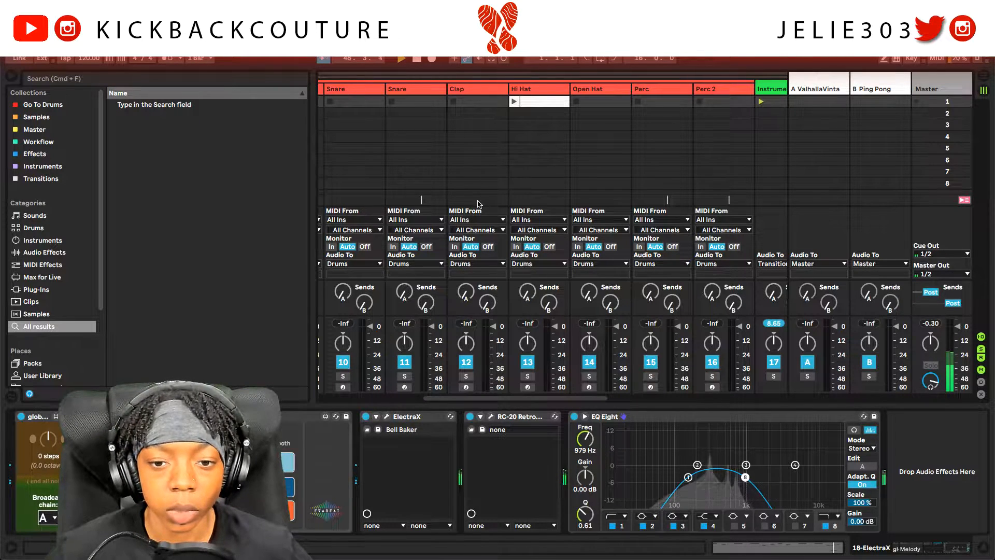
# Step: Launch the Hi Hat clip, lower its volume to -18.3 dB, and open Slice Notes beside its notes
pyautogui.click(514, 102)
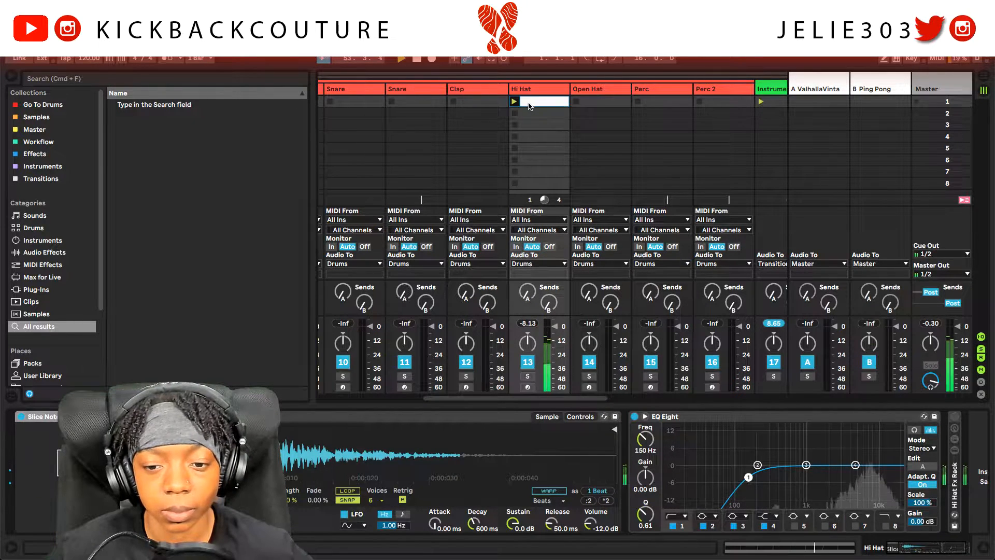
pyautogui.moveTo(604, 512); pyautogui.dragTo(603, 526)
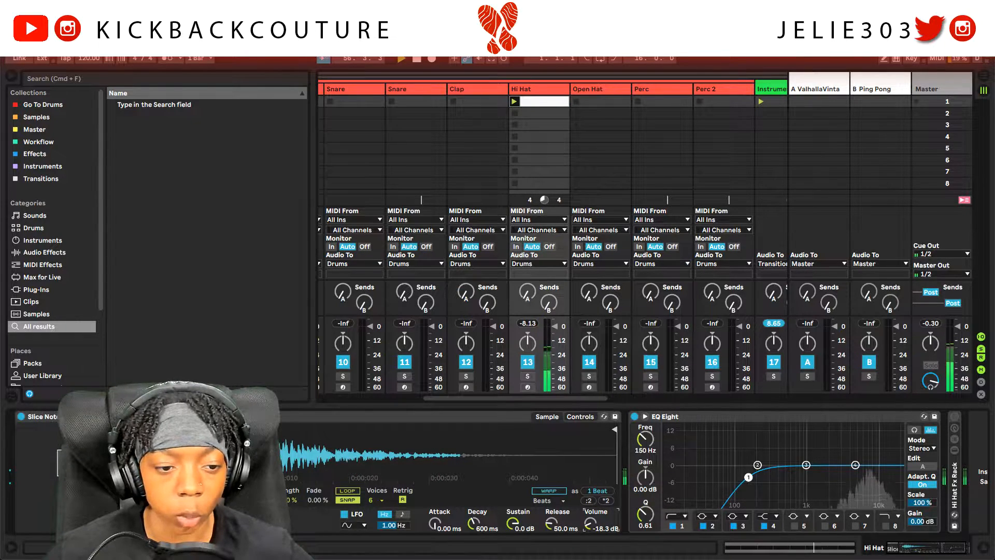
pyautogui.click(70, 462)
pyautogui.moveTo(435, 324); pyautogui.dragTo(387, 346)
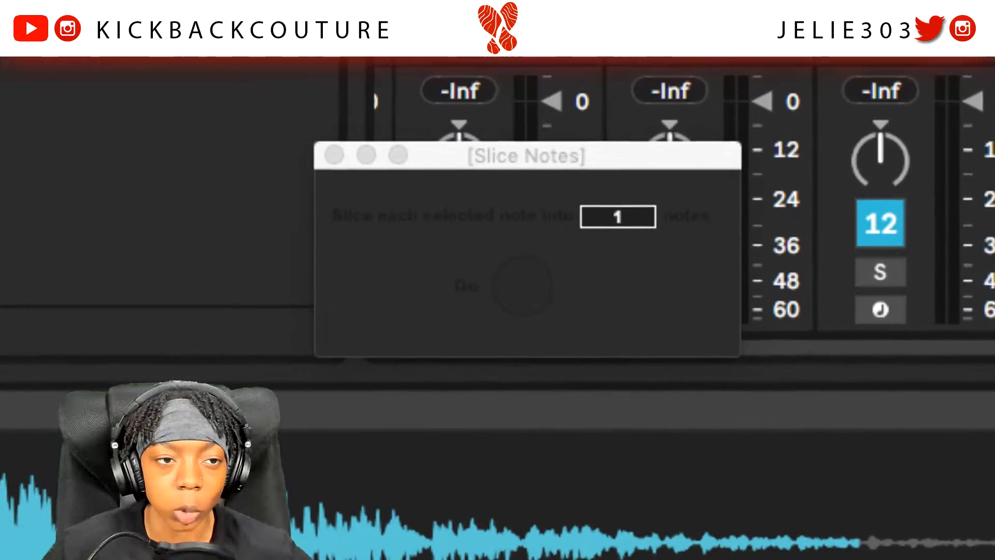
pyautogui.press('alt+super+b')
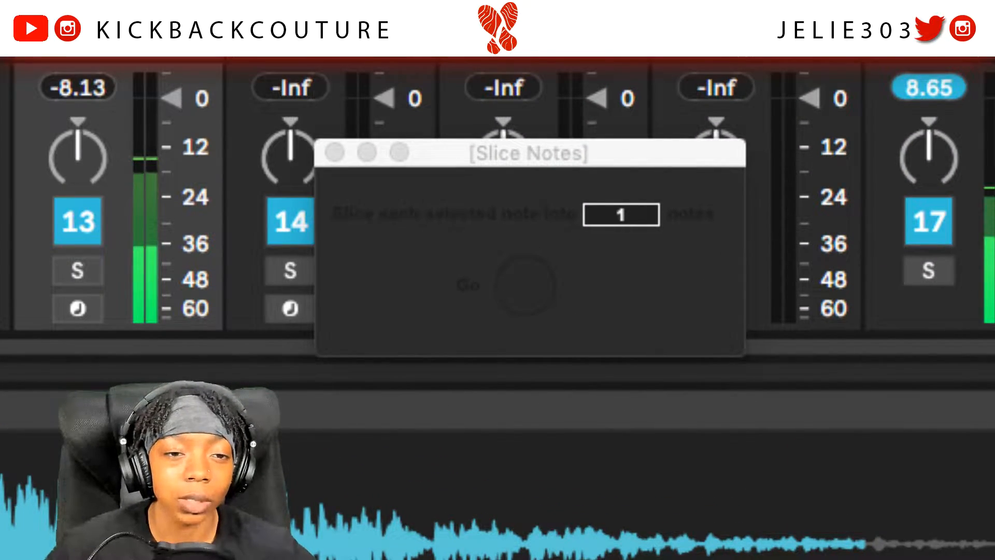
pyautogui.press('Tab')
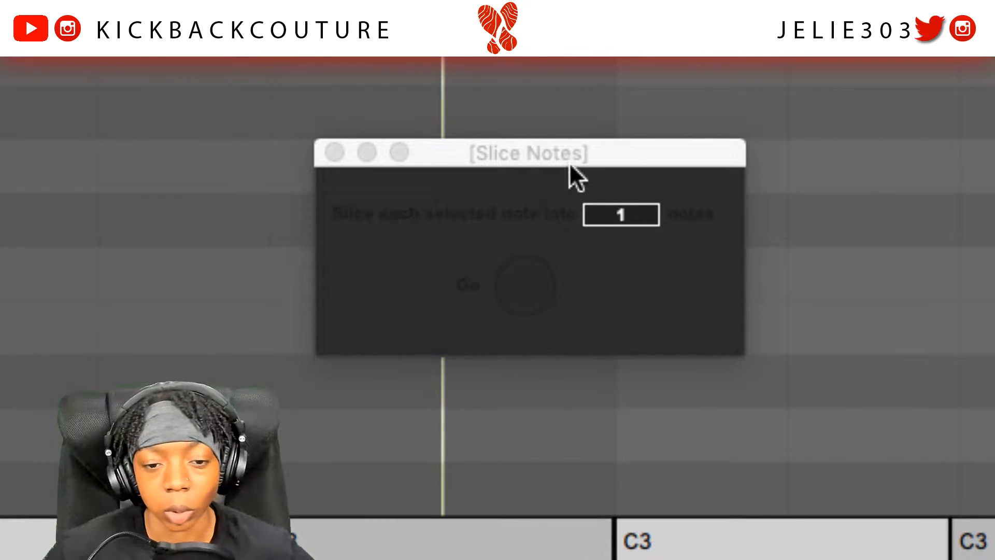
pyautogui.moveTo(570, 156); pyautogui.dragTo(679, 91)
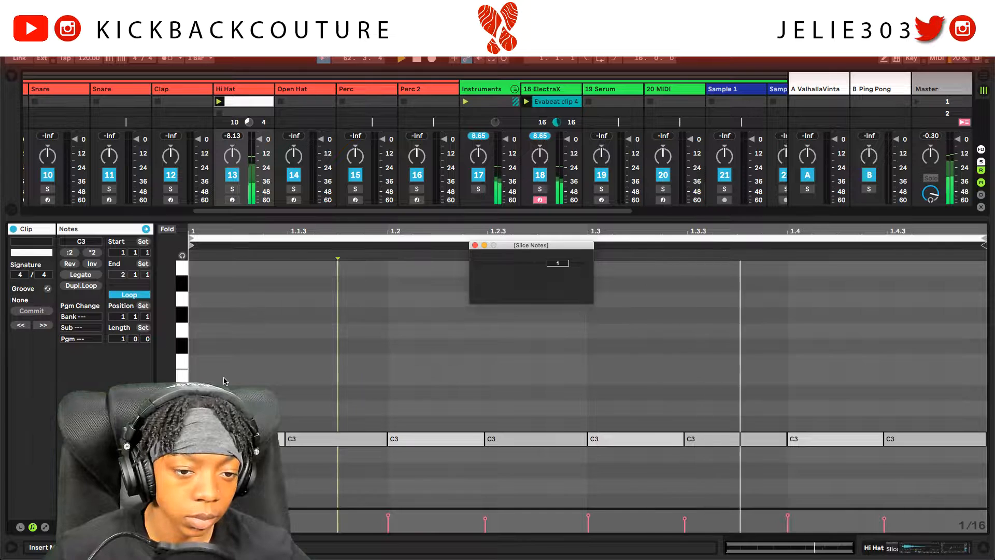
# Step: Double the hi-hat loop twice so it spans four bars
pyautogui.click(87, 288)
pyautogui.click(86, 288)
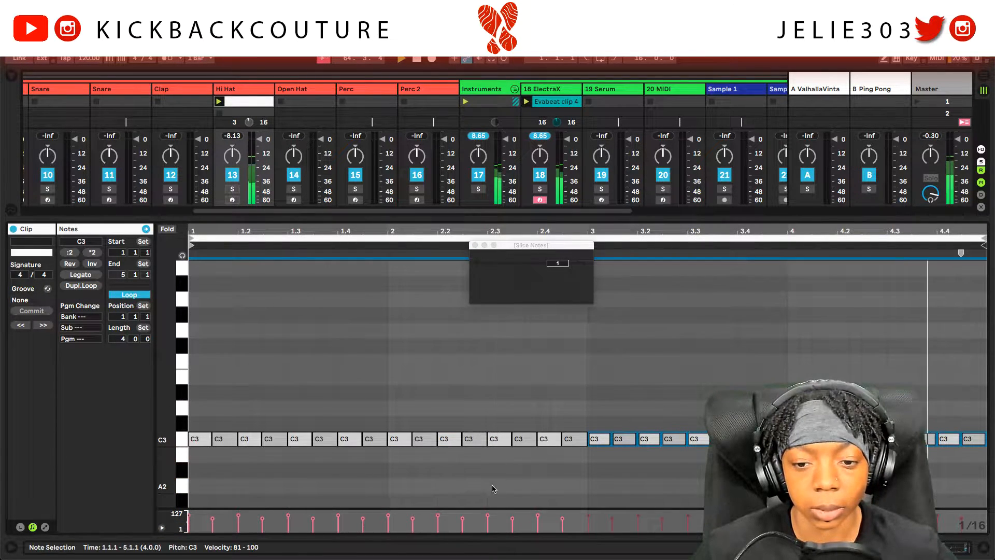
pyautogui.scroll(-2, 491, 472)
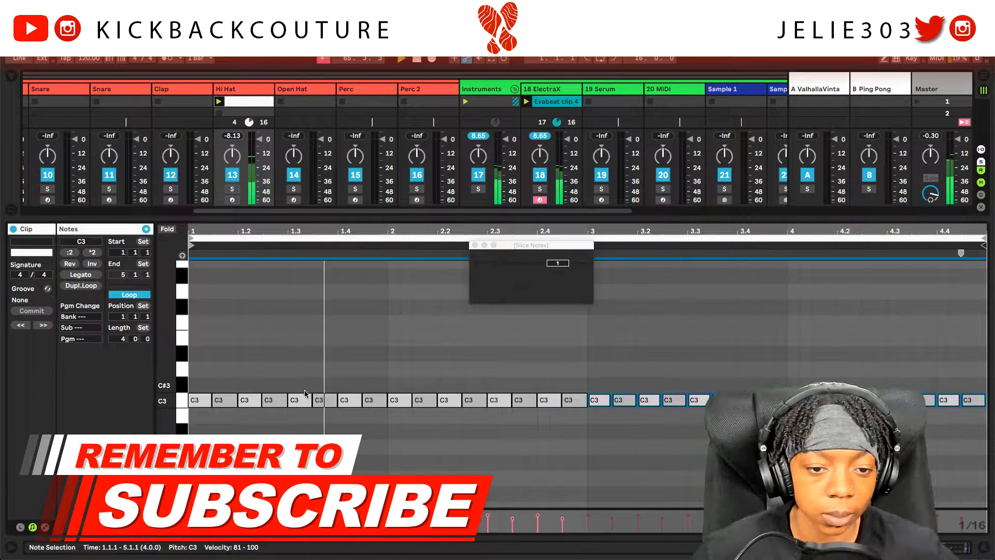
# Step: Replay the hi-hat pattern and drag the tempo down from 120 to about 114 BPM
pyautogui.press('space')
pyautogui.press('space')
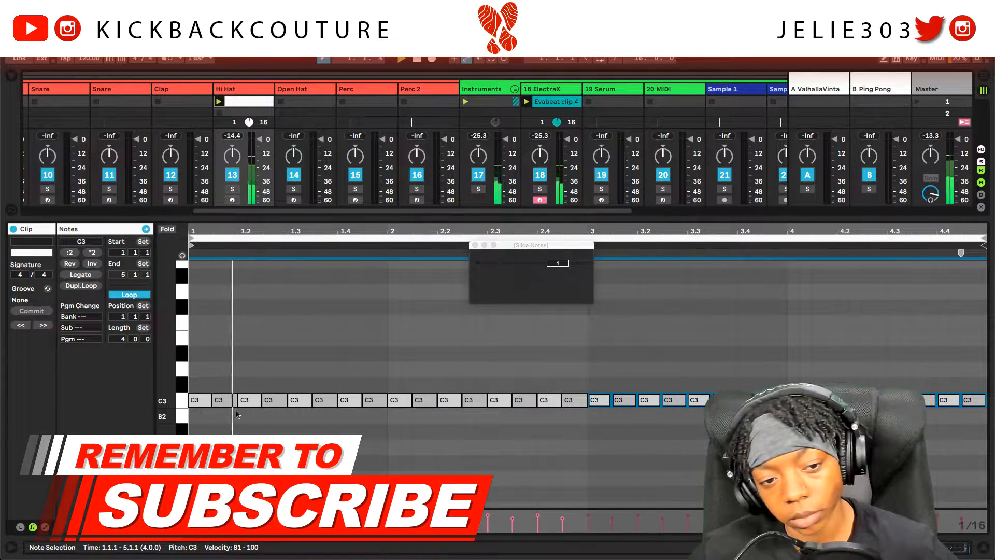
pyautogui.press('space')
pyautogui.press('space')
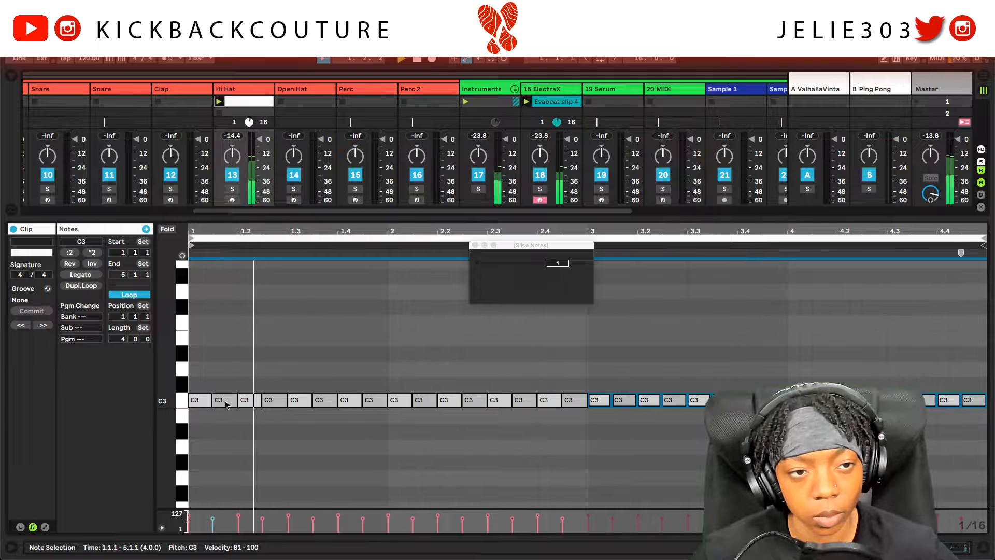
pyautogui.moveTo(90, 60); pyautogui.dragTo(90, 67)
pyautogui.press('space')
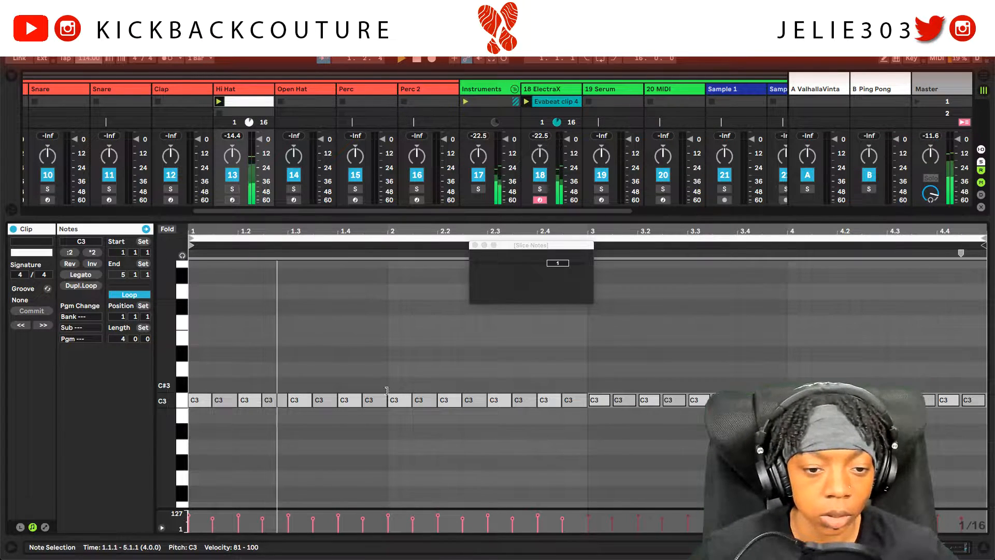
# Step: Start the 1.1.2 and 2.1.2 hi-hats at 1.1.3 and 2.1.3, and delete the 1.2.1 and 2.2.1 notes
pyautogui.click(218, 404)
pyautogui.moveTo(215, 400); pyautogui.dragTo(225, 406)
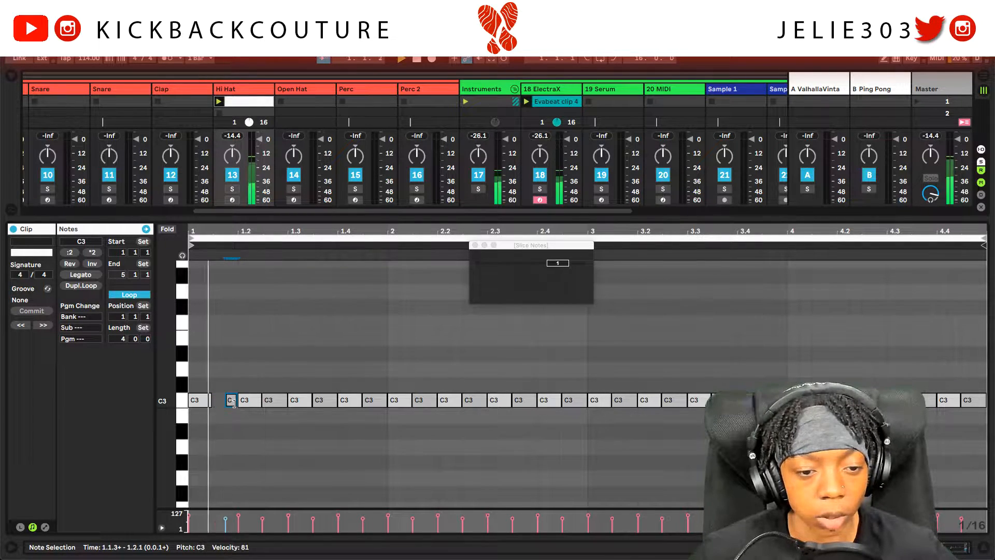
pyautogui.click(243, 402)
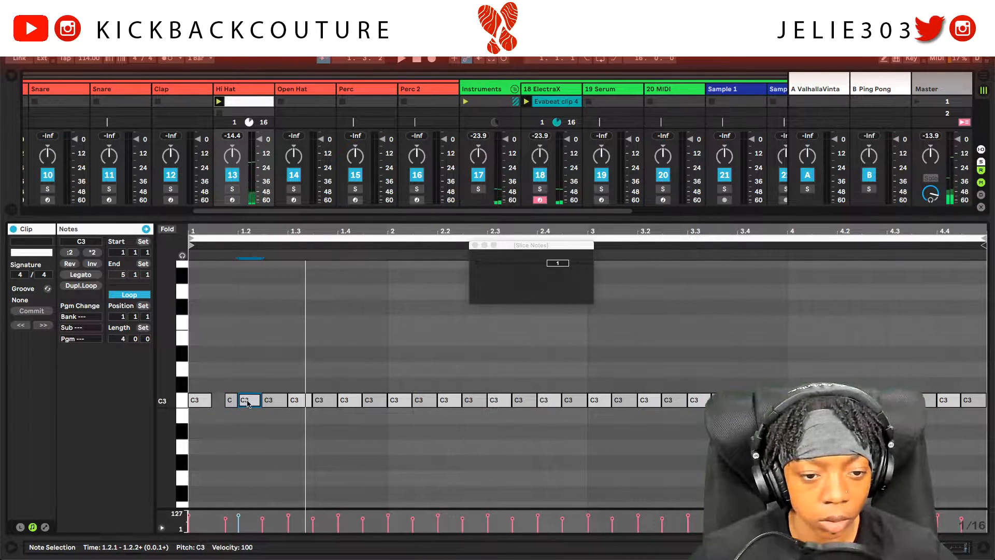
pyautogui.press('Delete')
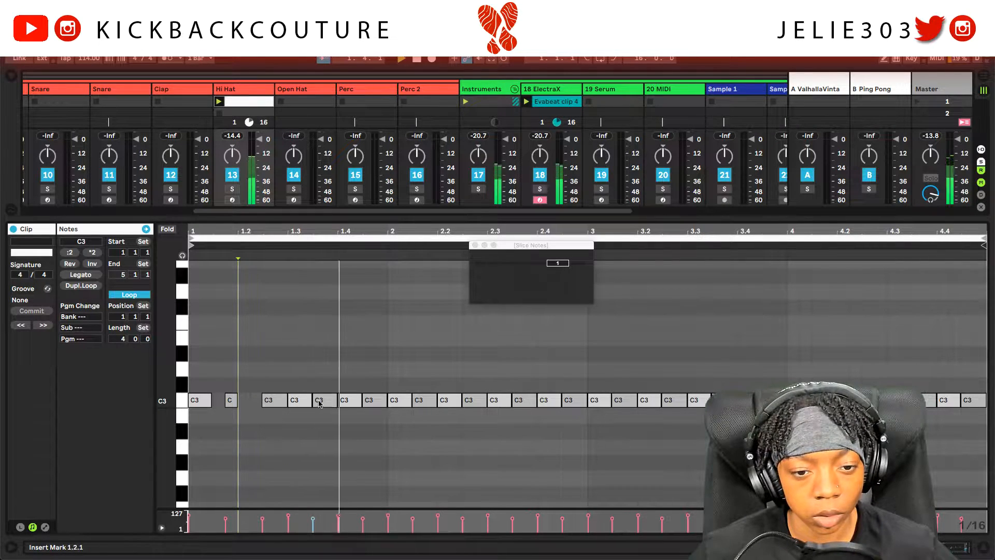
pyautogui.click(413, 401)
pyautogui.moveTo(413, 401); pyautogui.dragTo(425, 401)
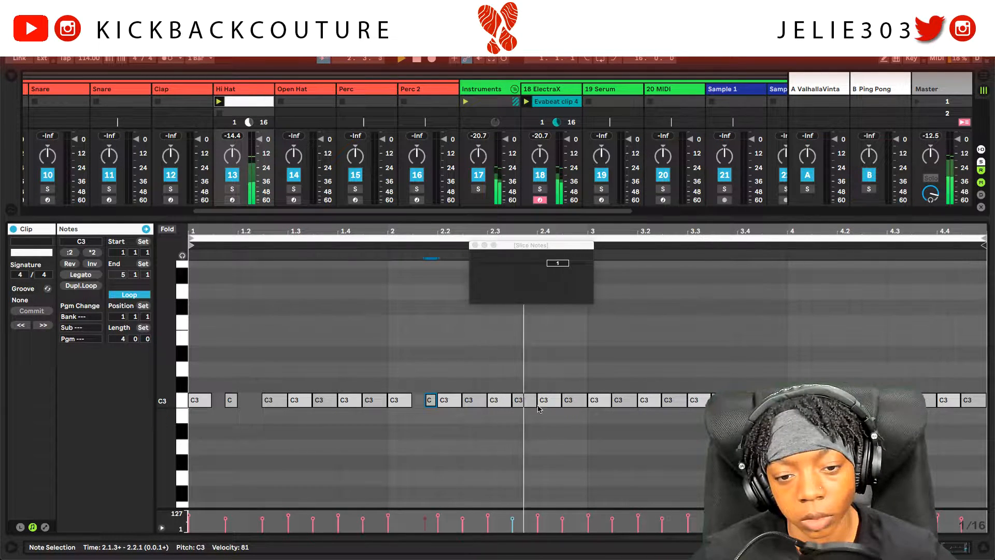
pyautogui.click(455, 402)
pyautogui.press('Delete')
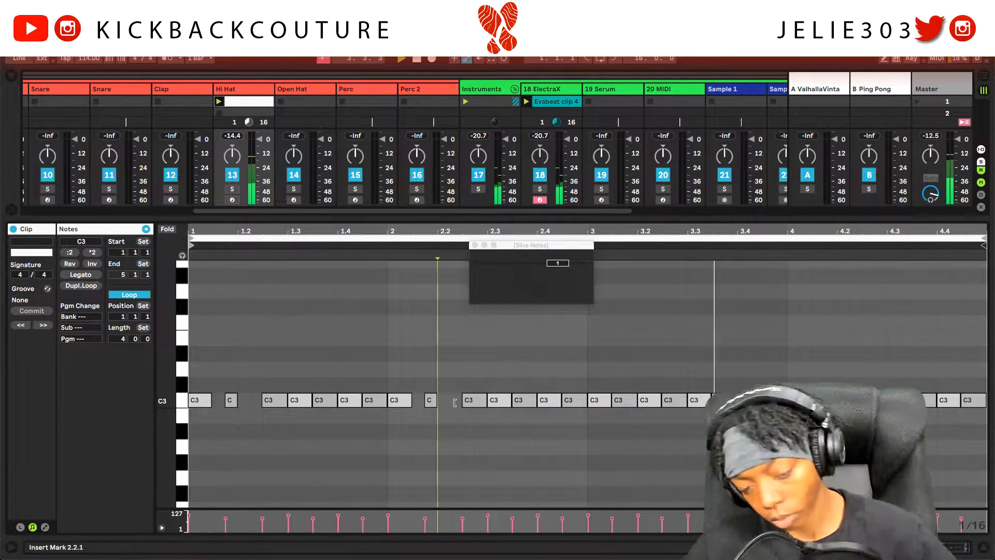
# Step: Start the 3.1.2 hi-hat at 3.1.3, shorten the note before 4.2.1, and delete notes at 4.2.1 and 3.2.1
pyautogui.click(612, 399)
pyautogui.moveTo(613, 399); pyautogui.dragTo(626, 400)
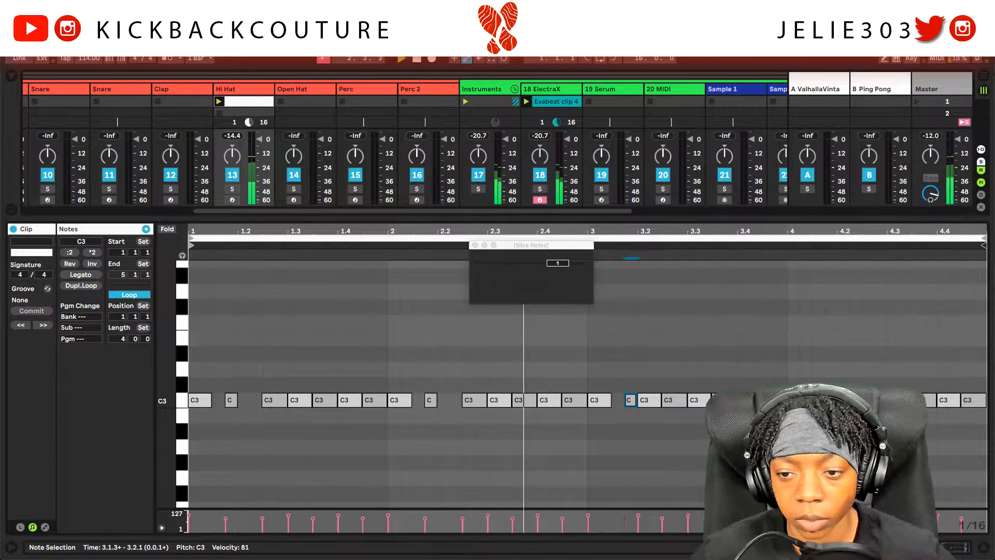
pyautogui.moveTo(813, 400); pyautogui.dragTo(825, 399)
pyautogui.click(849, 400)
pyautogui.press('Delete')
pyautogui.click(644, 400)
pyautogui.press('Delete')
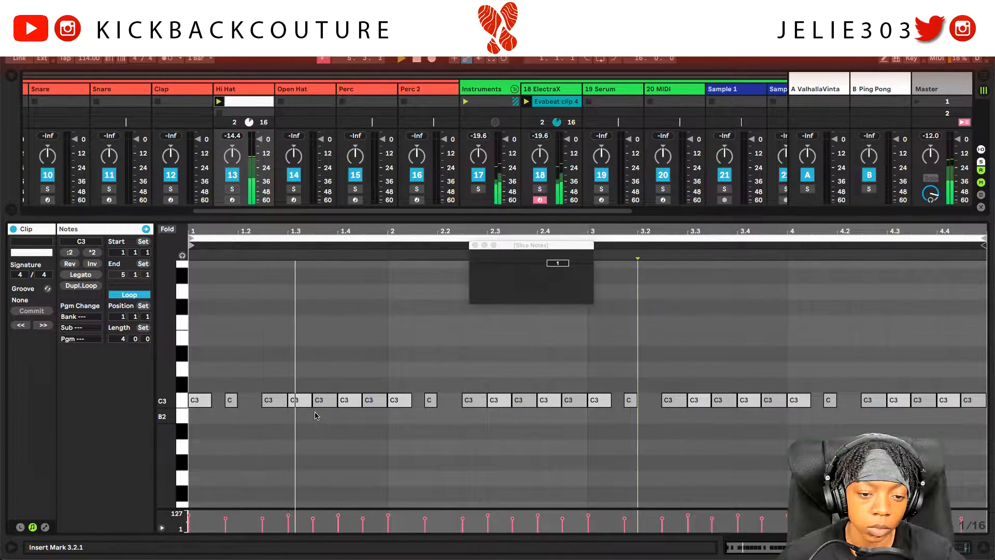
# Step: Slice the hi-hat note at 2.3.2 into four short notes to form a roll
pyautogui.click(546, 404)
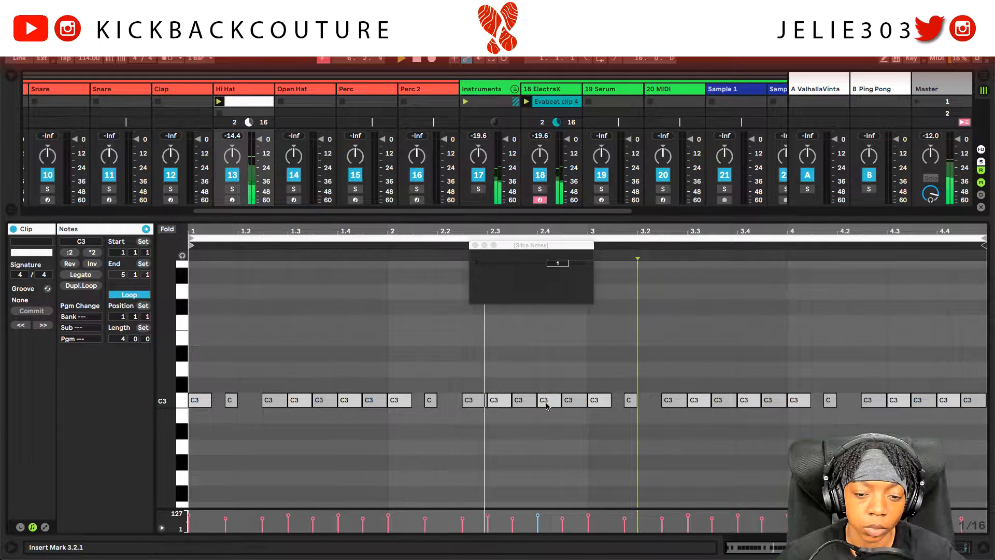
pyautogui.click(524, 404)
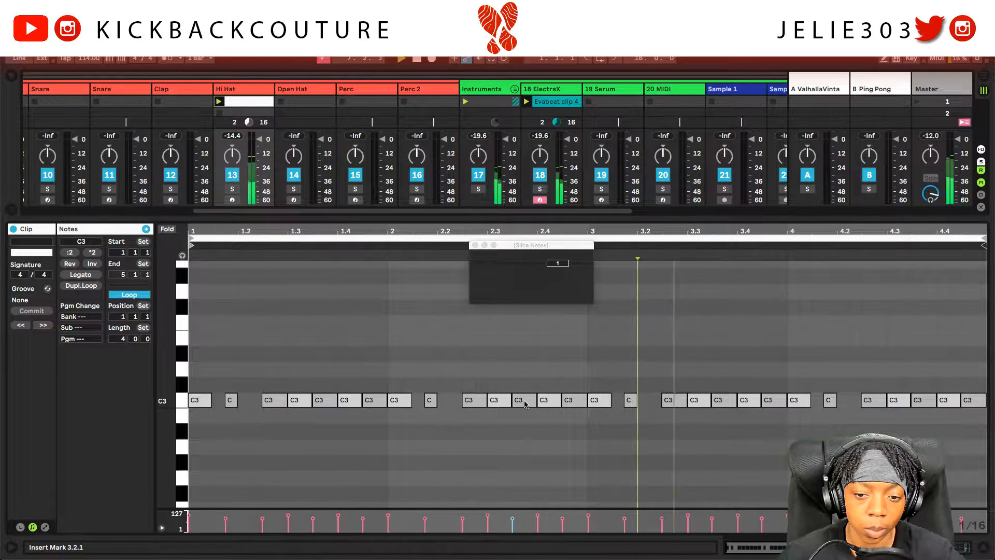
pyautogui.click(558, 263)
pyautogui.write('4')
pyautogui.press('Return')
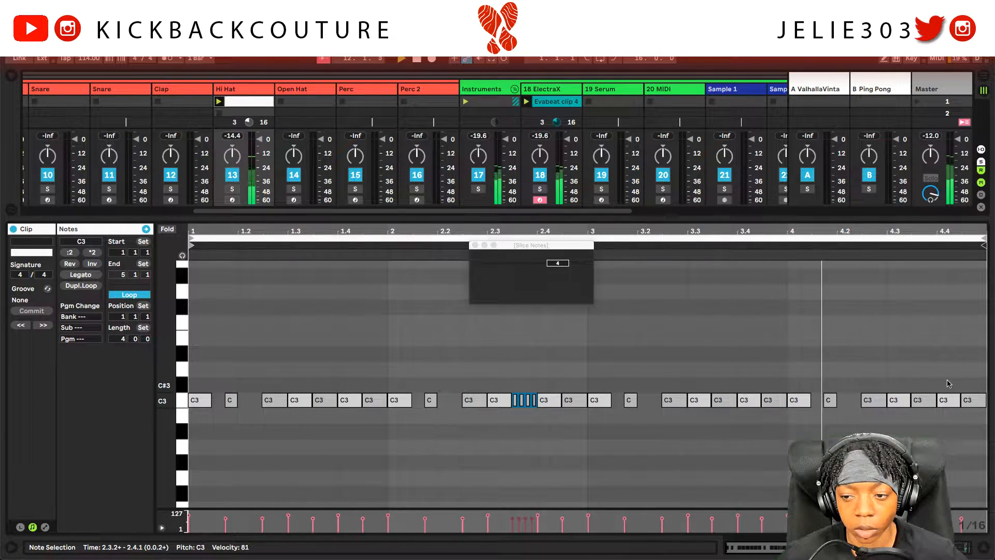
# Step: Slice the clip's final C3 hi-hat note into three, changing the division from 4 to 3
pyautogui.click(967, 399)
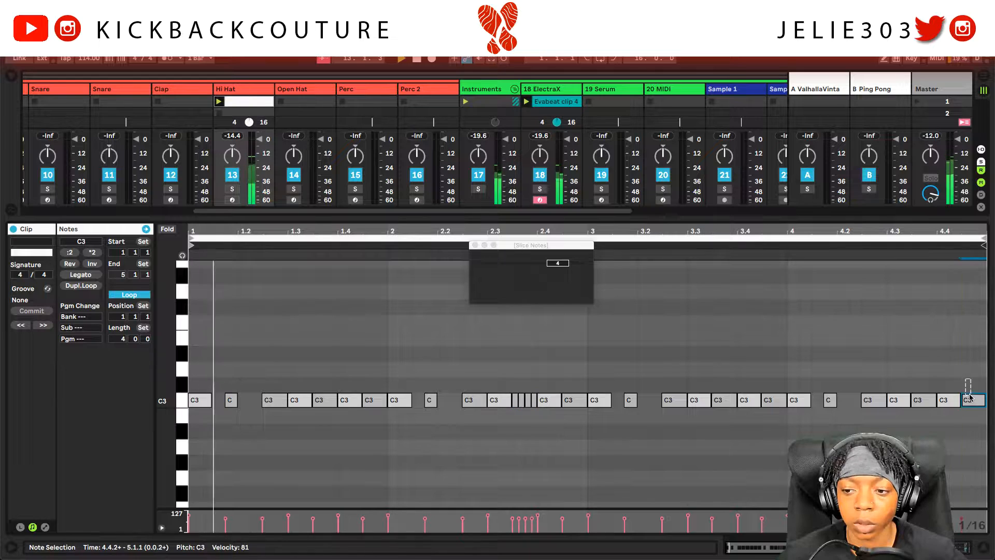
pyautogui.moveTo(555, 262); pyautogui.dragTo(540, 293)
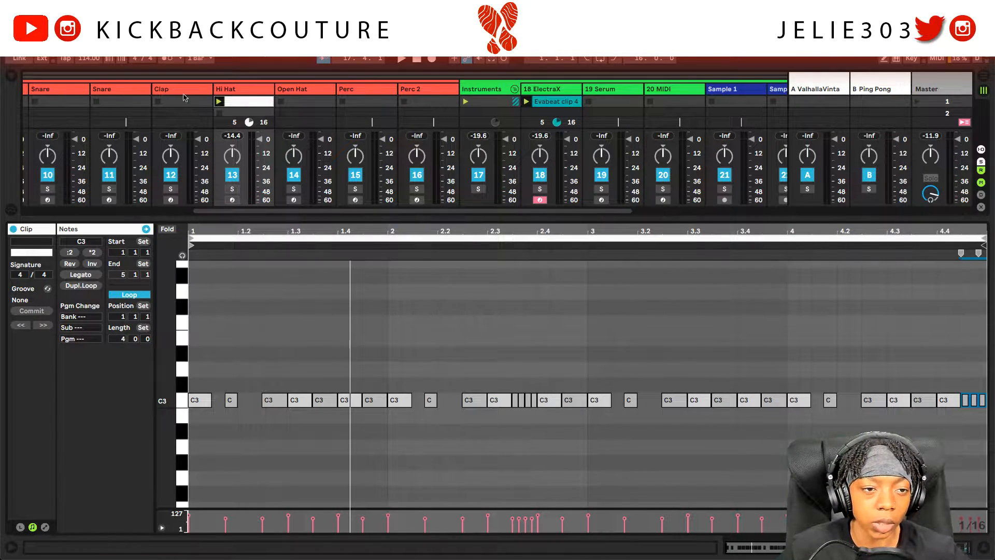
# Step: Search the drums browser for 'spi' and load Official Spinz808.wav onto the 808 track
pyautogui.hscroll(-7, 111, 105)
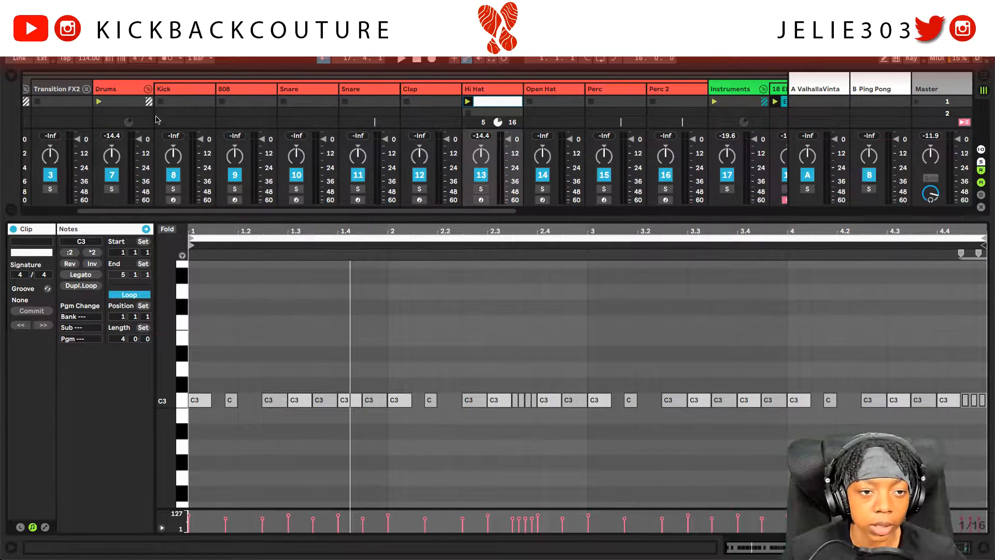
pyautogui.click(223, 90)
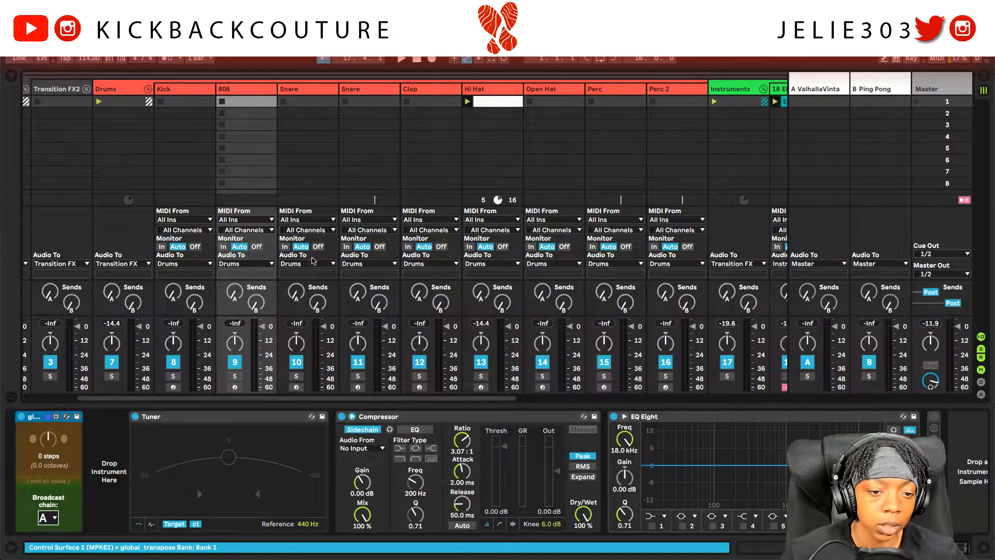
pyautogui.click(12, 78)
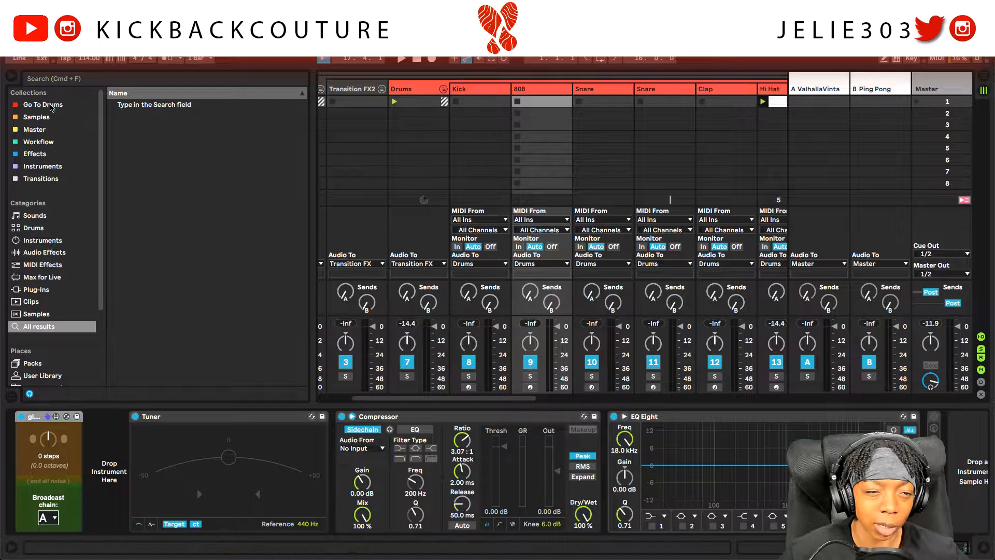
pyautogui.click(52, 104)
pyautogui.click(65, 80)
pyautogui.write('s')
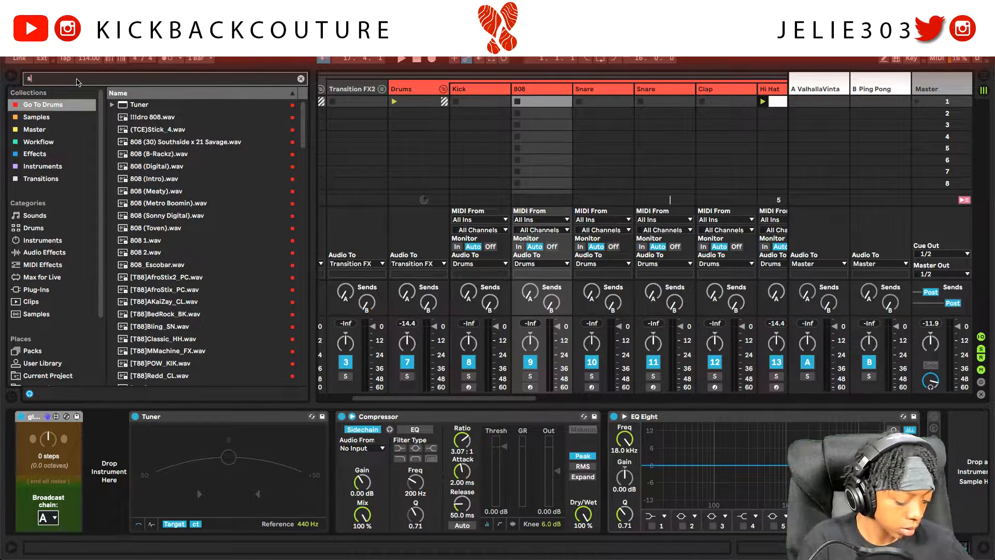
pyautogui.write('pin')
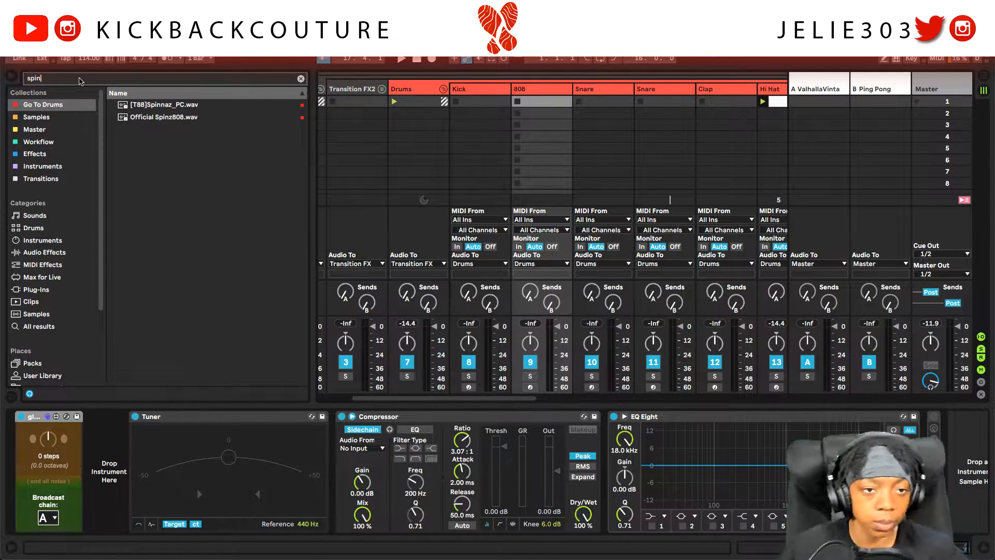
pyautogui.click(141, 119)
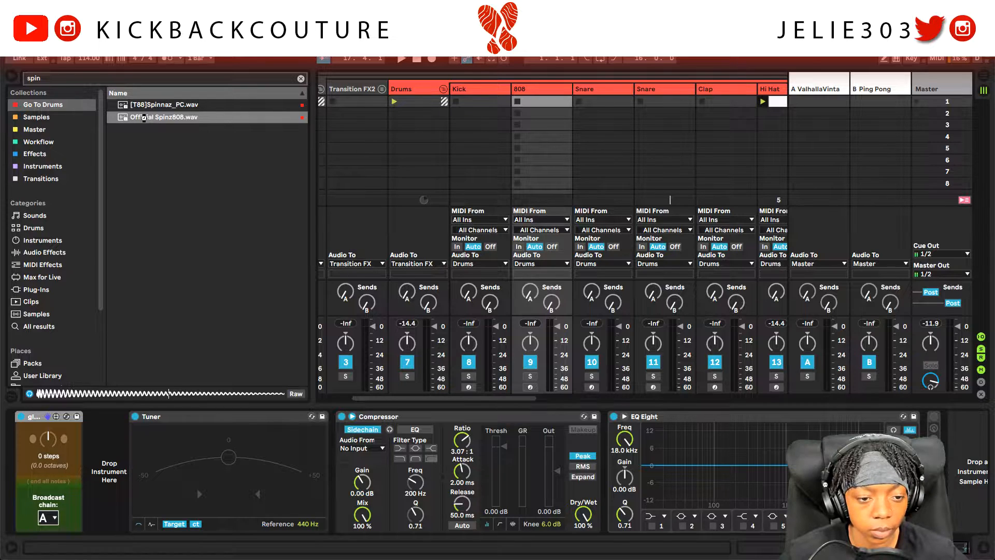
pyautogui.doubleClick(144, 119)
pyautogui.click(10, 79)
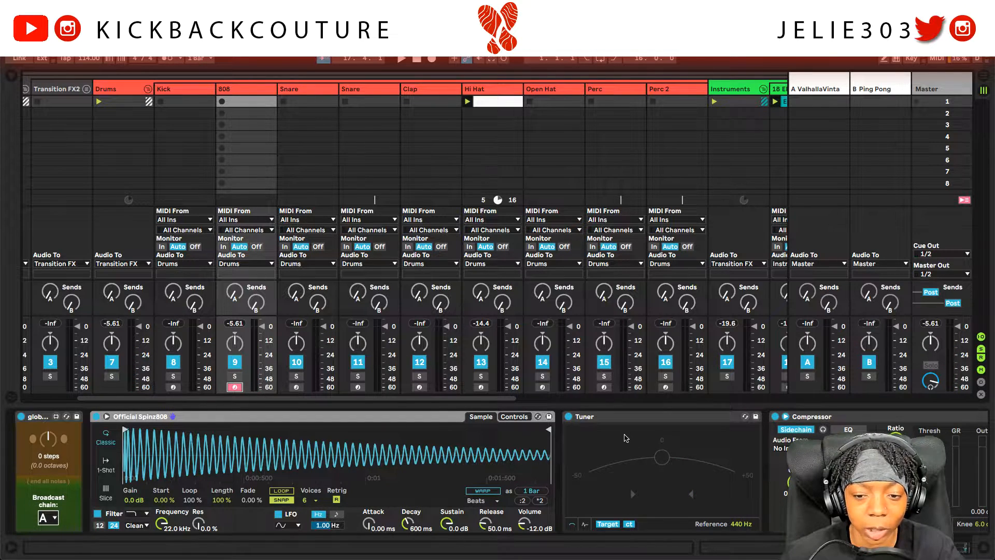
# Step: Set the Spinz808 sampler to 1-Shot playback, check its Tuner, and show the browser again
pyautogui.click(641, 421)
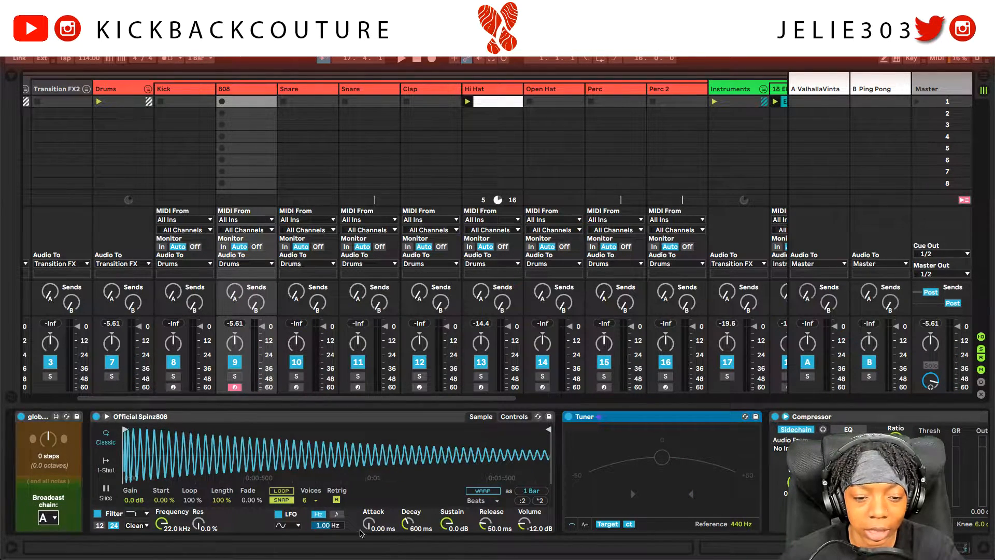
pyautogui.click(106, 463)
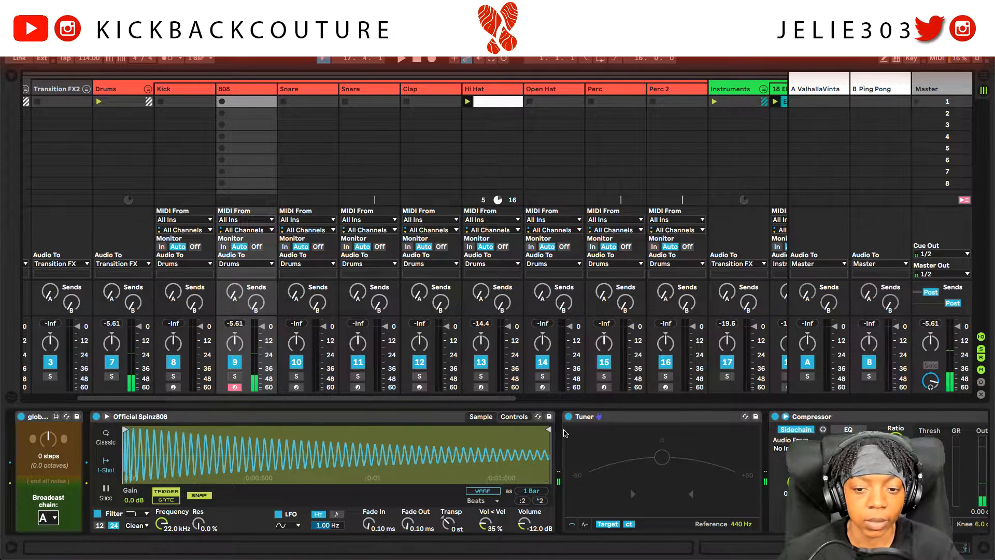
pyautogui.click(628, 418)
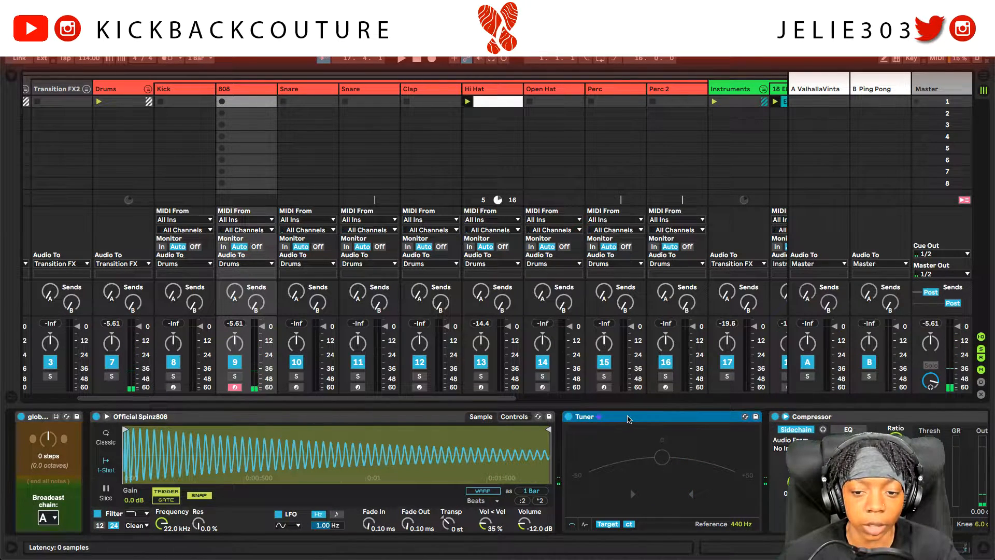
pyautogui.click(7, 80)
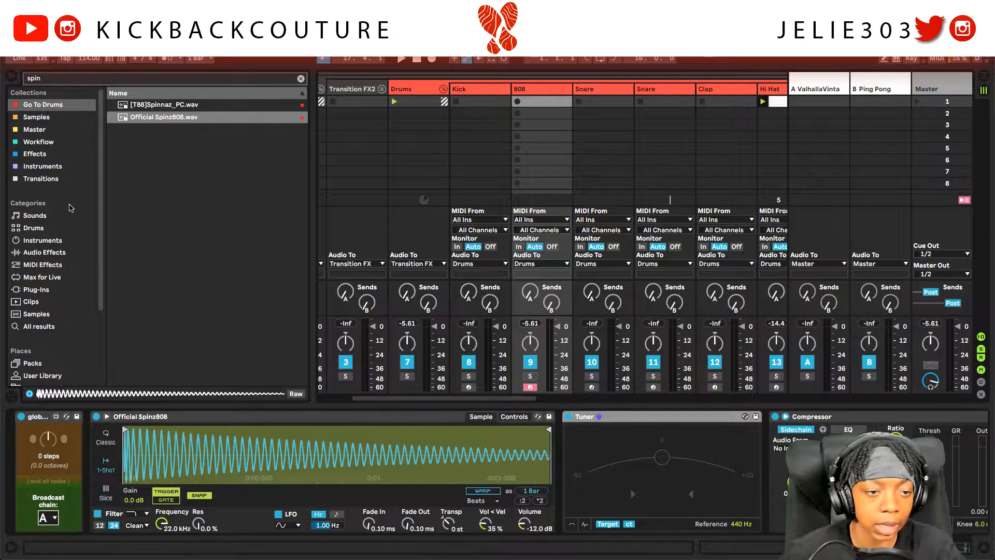
# Step: Look over the Utility and Tuner audio effects, then create an empty MIDI clip in the 808's first slot
pyautogui.click(67, 252)
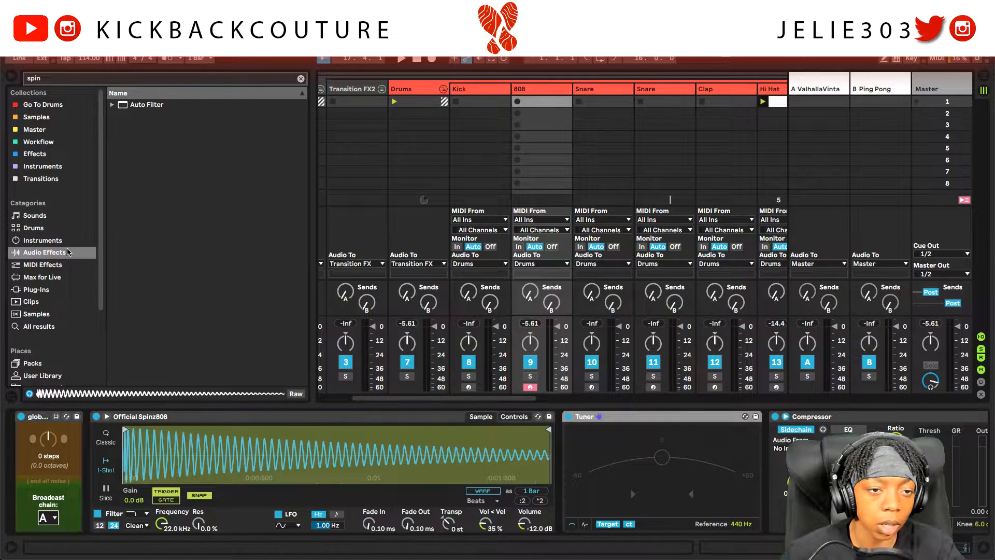
pyautogui.click(300, 79)
pyautogui.scroll(-8, 176, 280)
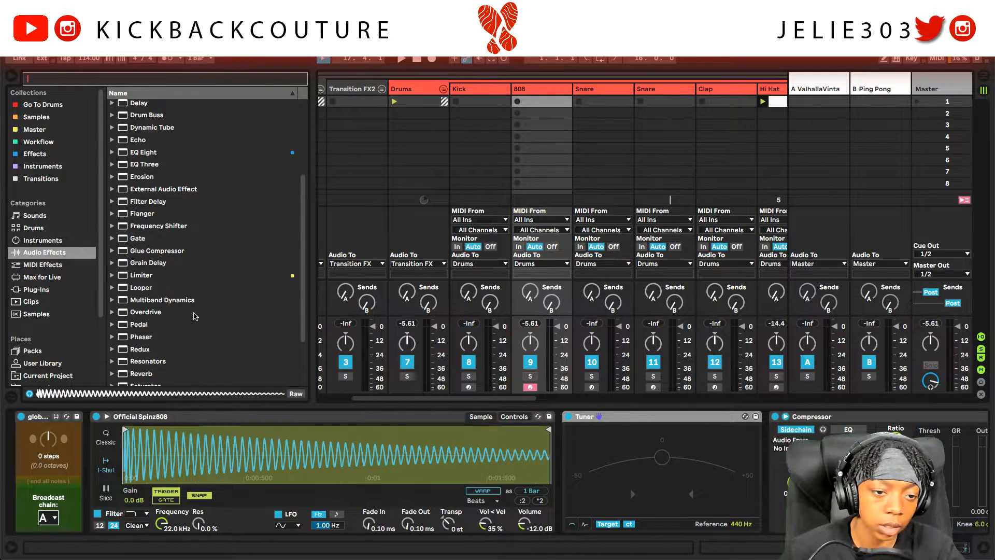
pyautogui.click(163, 356)
pyautogui.click(152, 346)
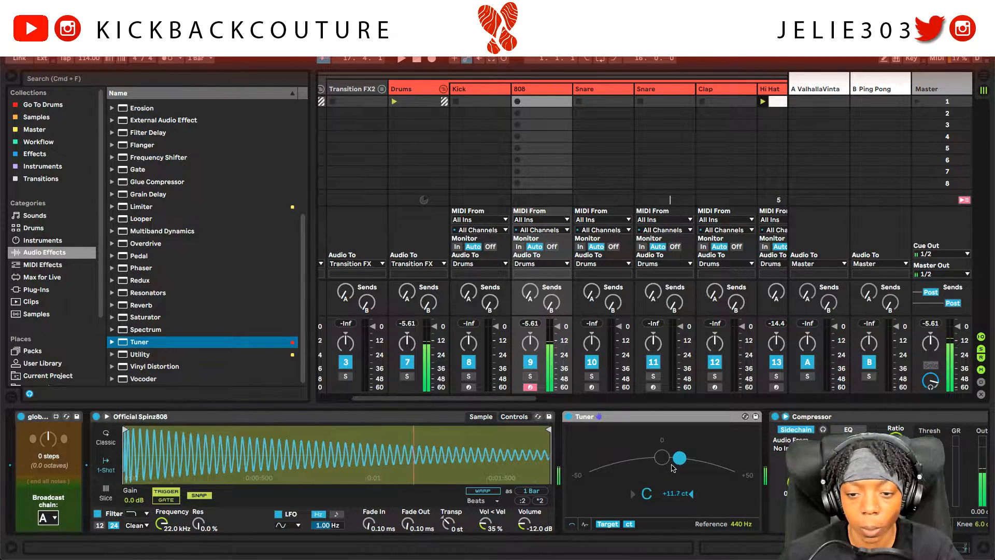
pyautogui.click(11, 77)
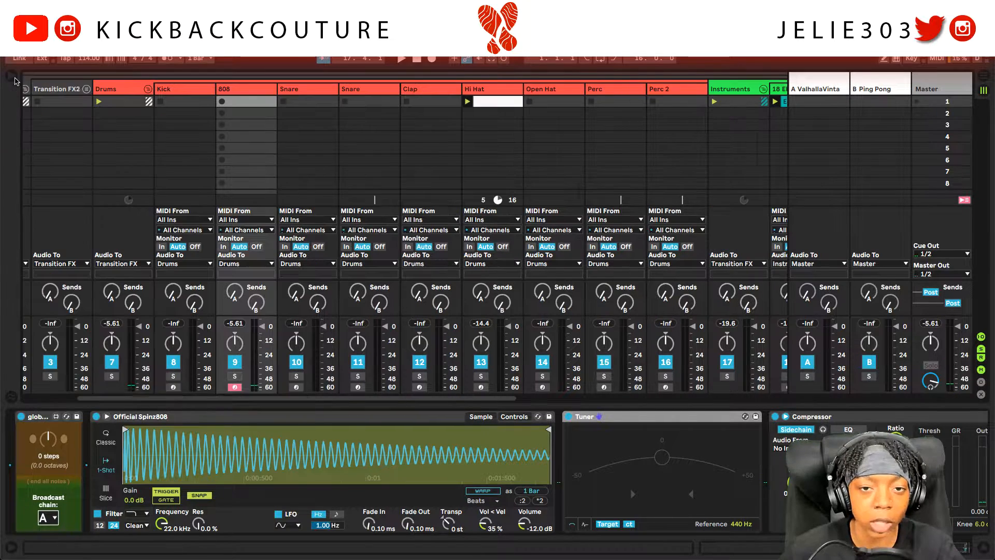
pyautogui.doubleClick(247, 102)
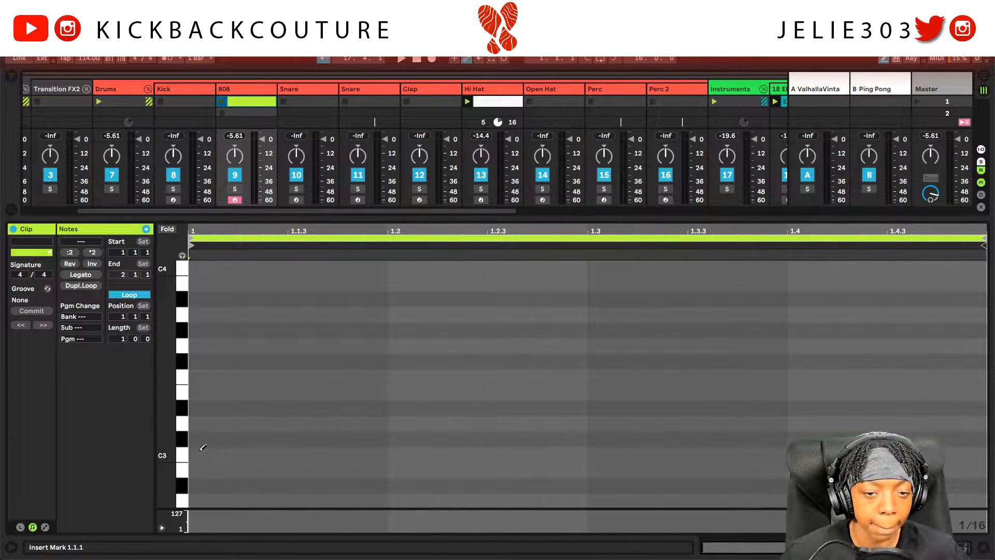
# Step: Make the 808 clip four bars with D#3 notes at the start and bar 3, and launch it
pyautogui.click(203, 406)
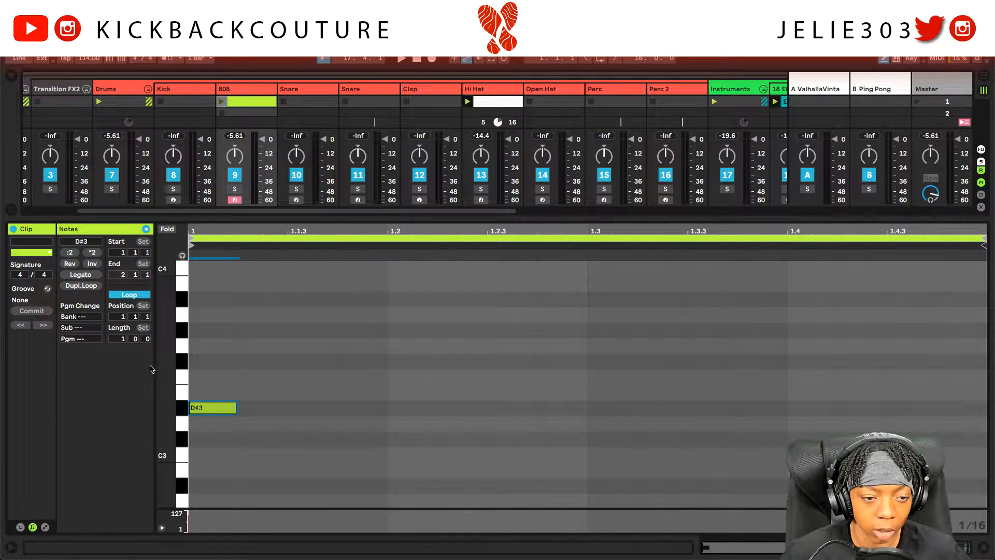
pyautogui.press('Return')
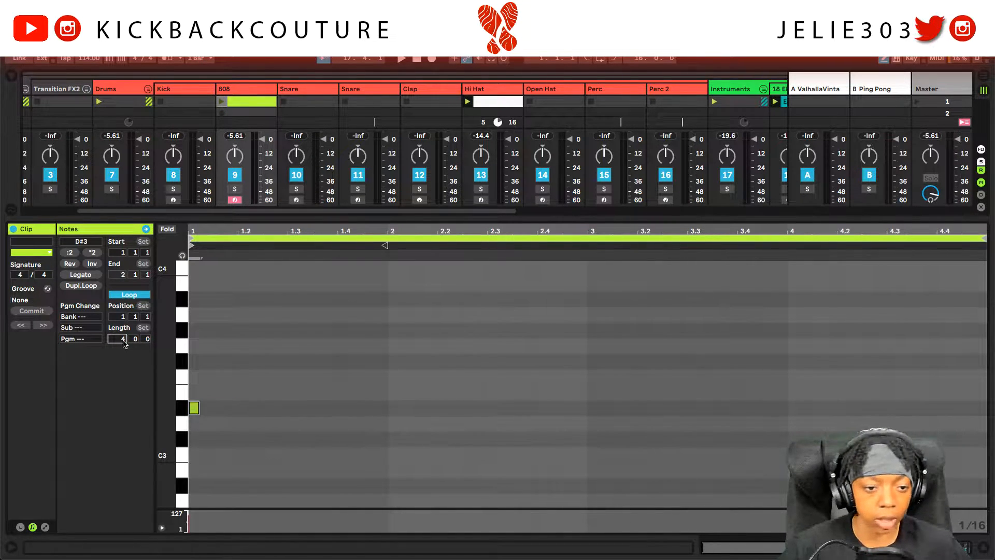
pyautogui.press('space')
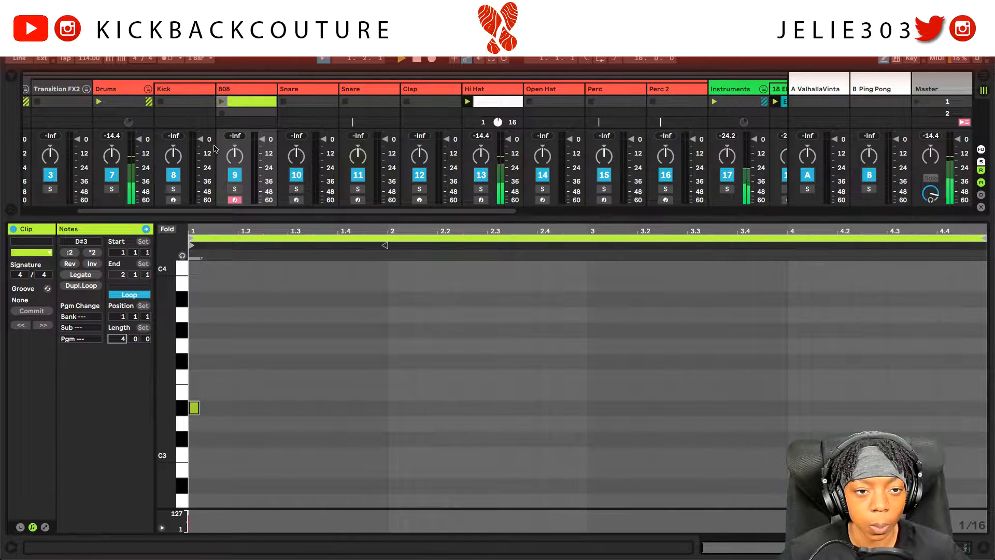
pyautogui.click(221, 102)
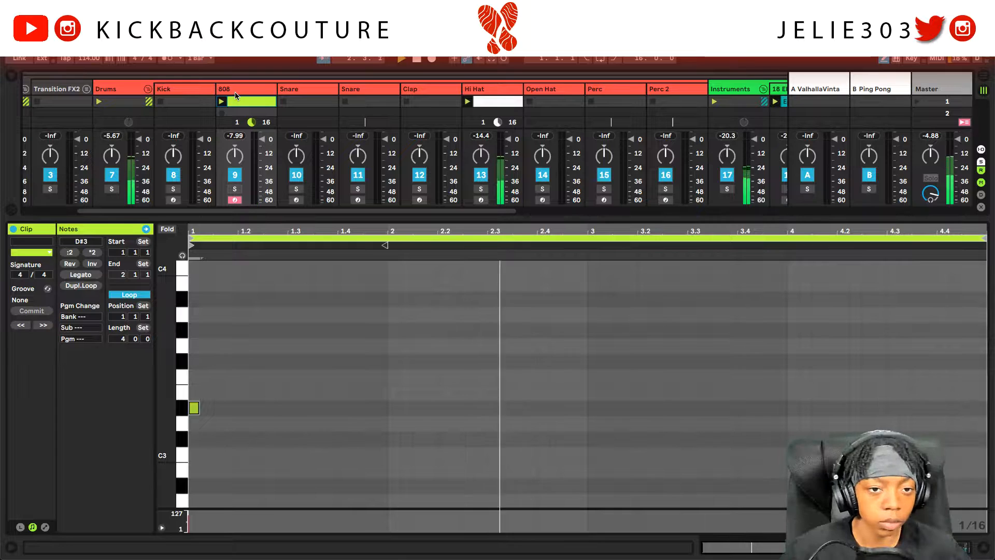
pyautogui.click(594, 408)
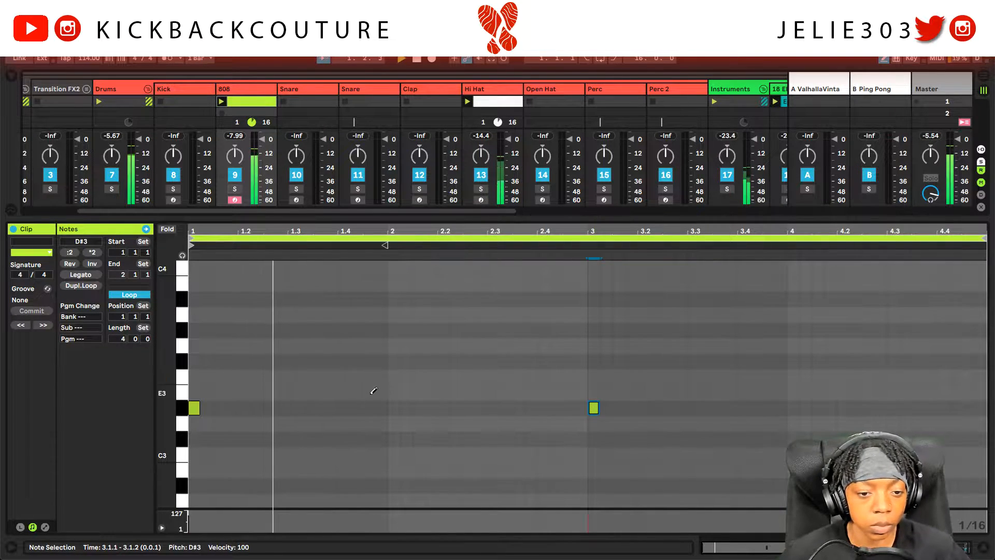
# Step: Try G#2 notes at beat 1.4, remove them, and settle on a C#3 there
pyautogui.scroll(-2, 402, 399)
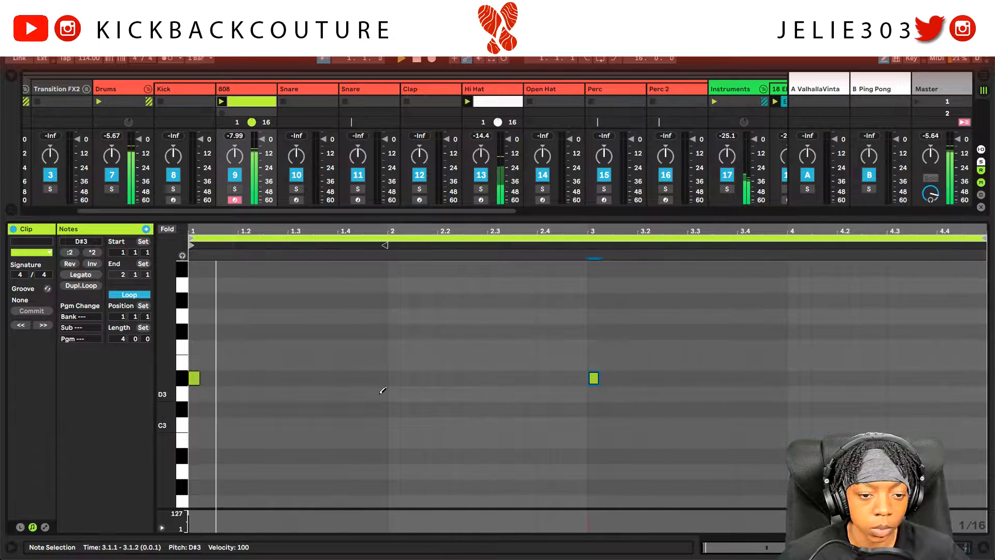
pyautogui.scroll(-1, 373, 410)
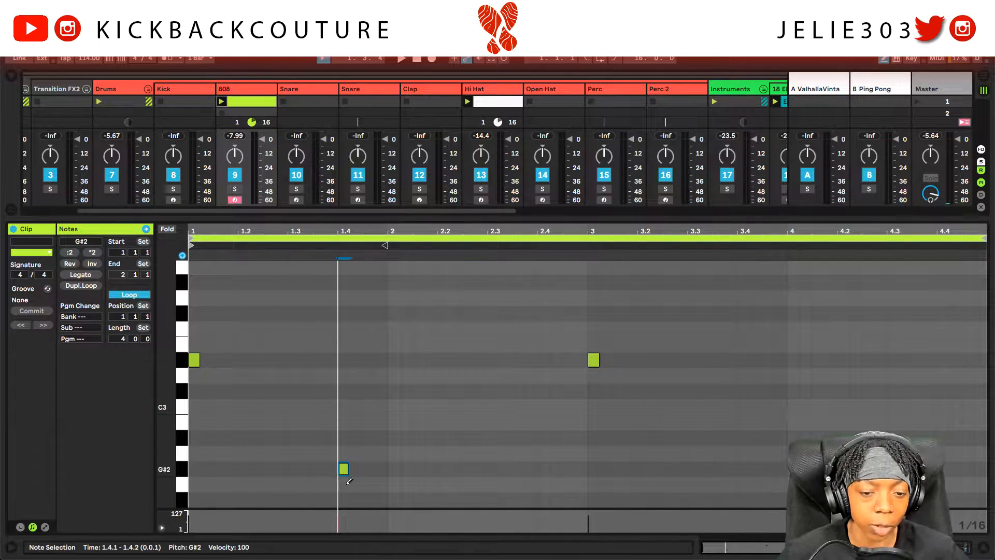
pyautogui.click(344, 469)
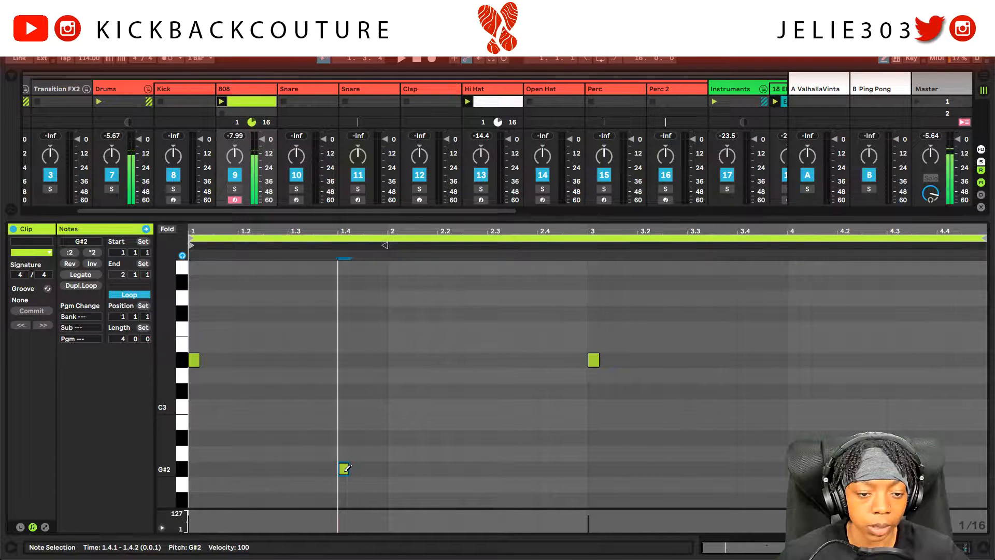
pyautogui.moveTo(346, 469); pyautogui.dragTo(343, 332)
pyautogui.click(344, 332)
pyautogui.scroll(-1, 347, 440)
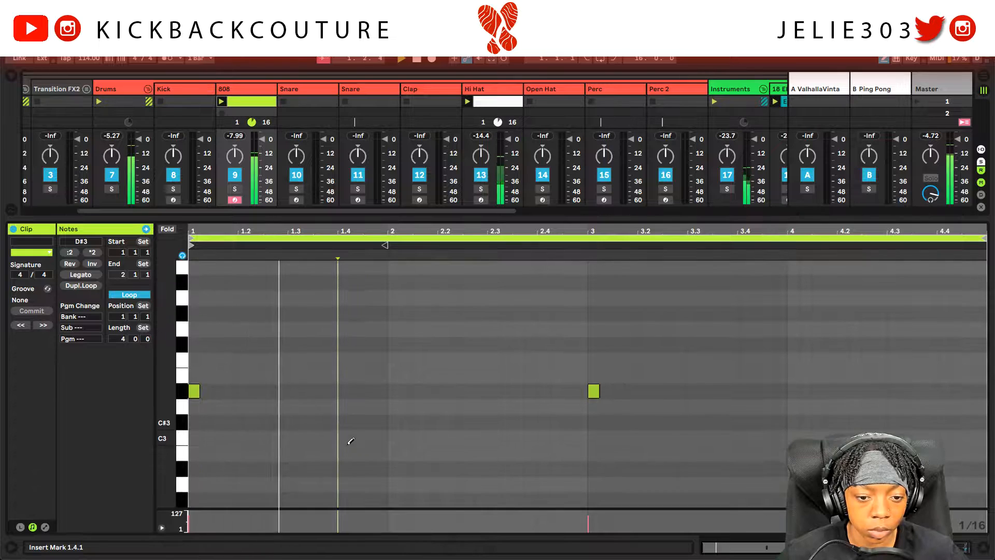
pyautogui.scroll(-1, 348, 469)
pyautogui.click(342, 475)
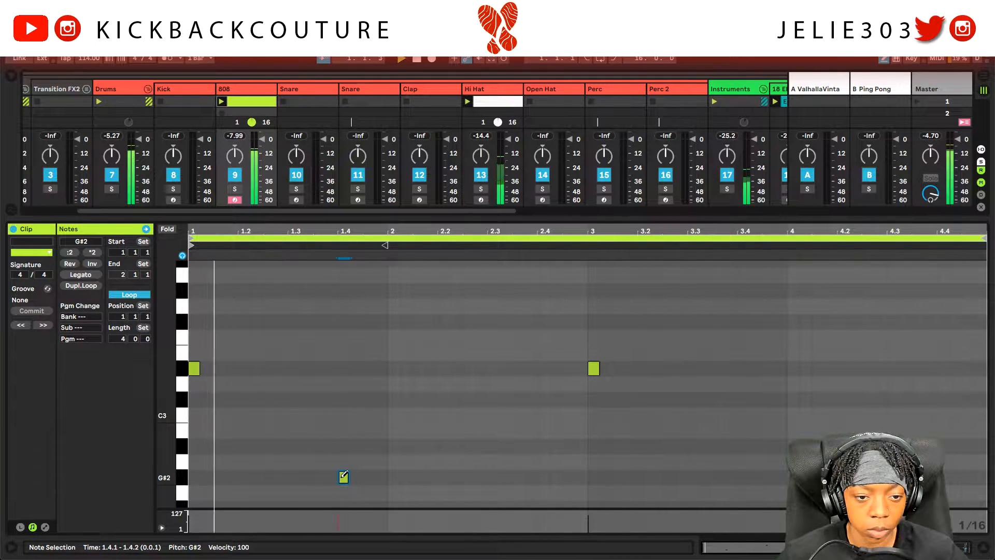
pyautogui.click(347, 475)
pyautogui.click(343, 399)
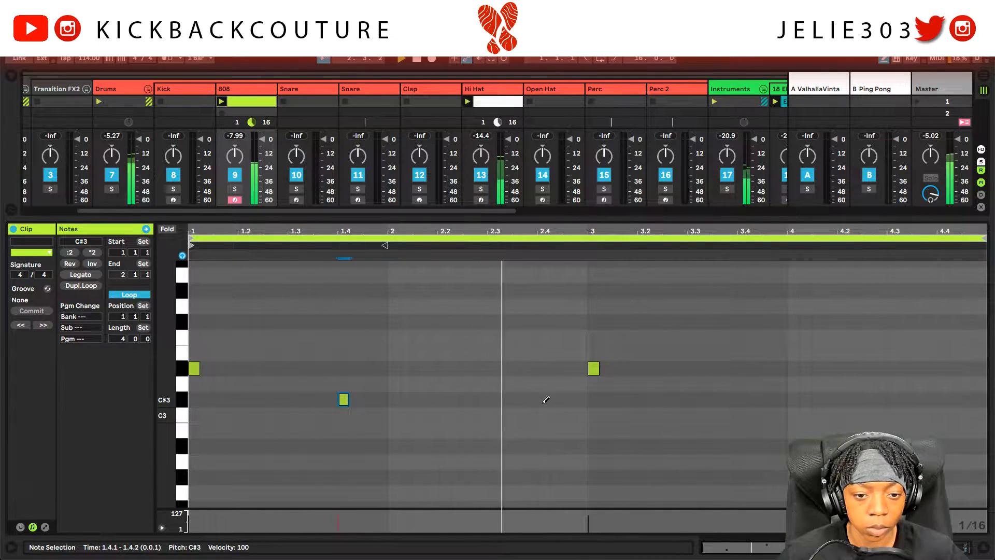
# Step: Add C#3 808 notes at beats 3.4 and 4.2
pyautogui.click(756, 399)
pyautogui.moveTo(756, 399); pyautogui.dragTo(744, 399)
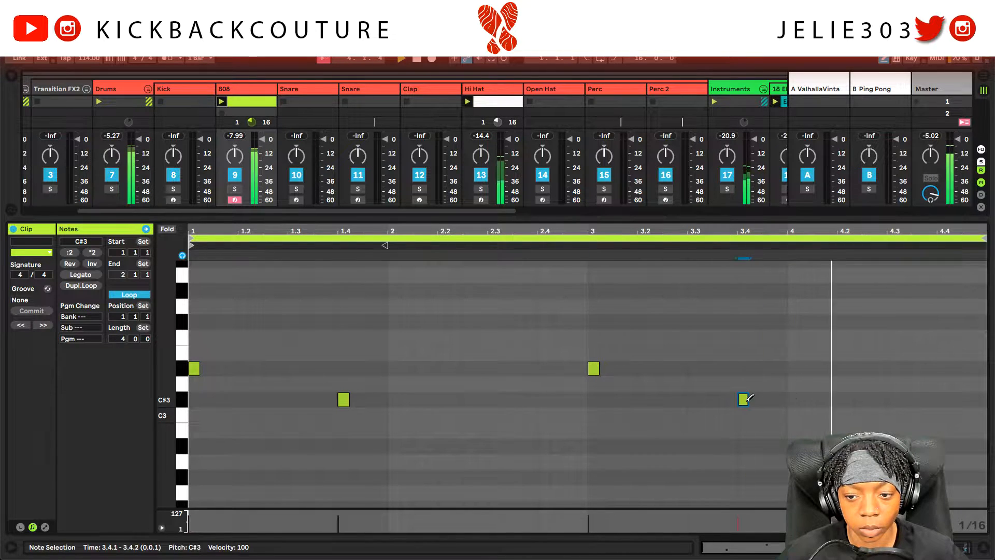
pyautogui.click(846, 399)
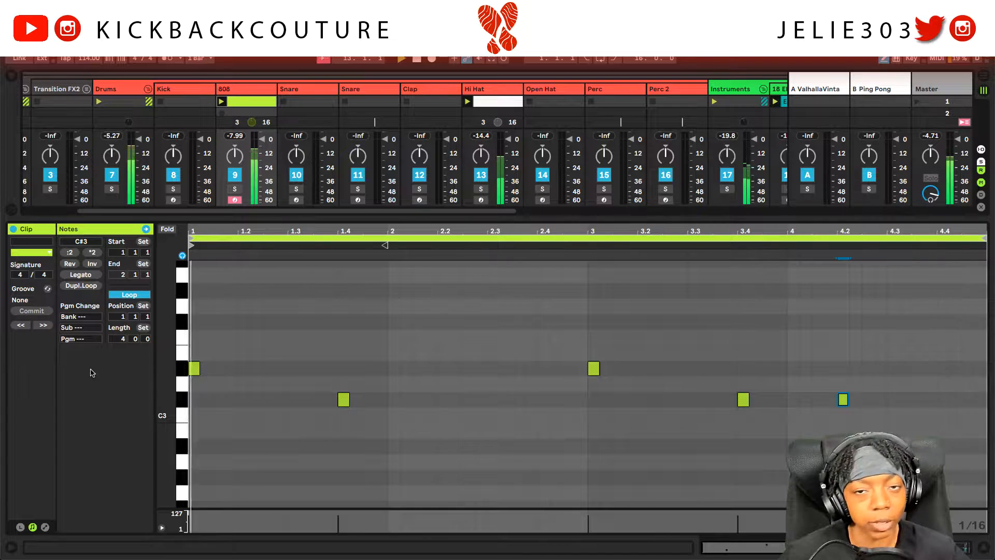
pyautogui.click(181, 92)
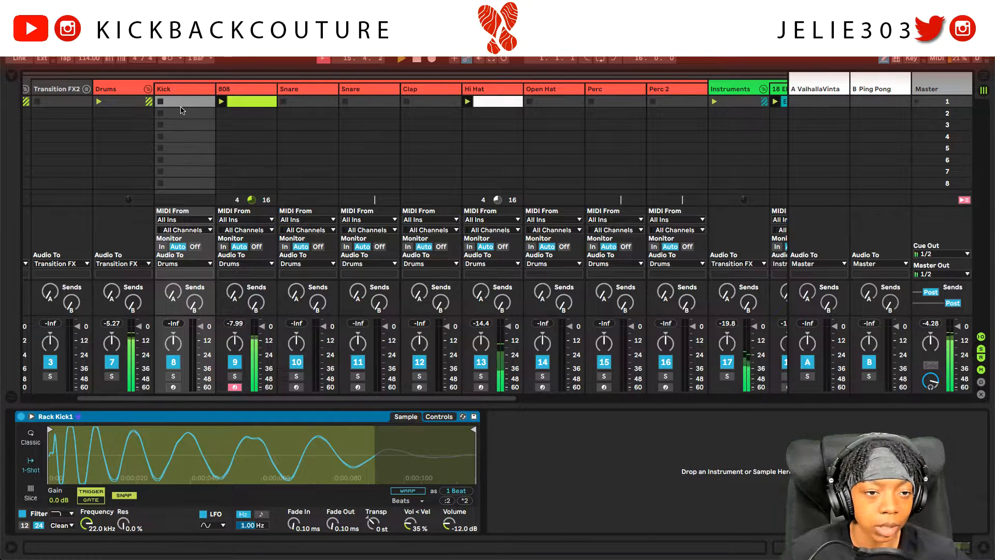
# Step: Create a four-bar Kick clip with a C3 at the start and kick volume at -5.62 dB
pyautogui.doubleClick(181, 107)
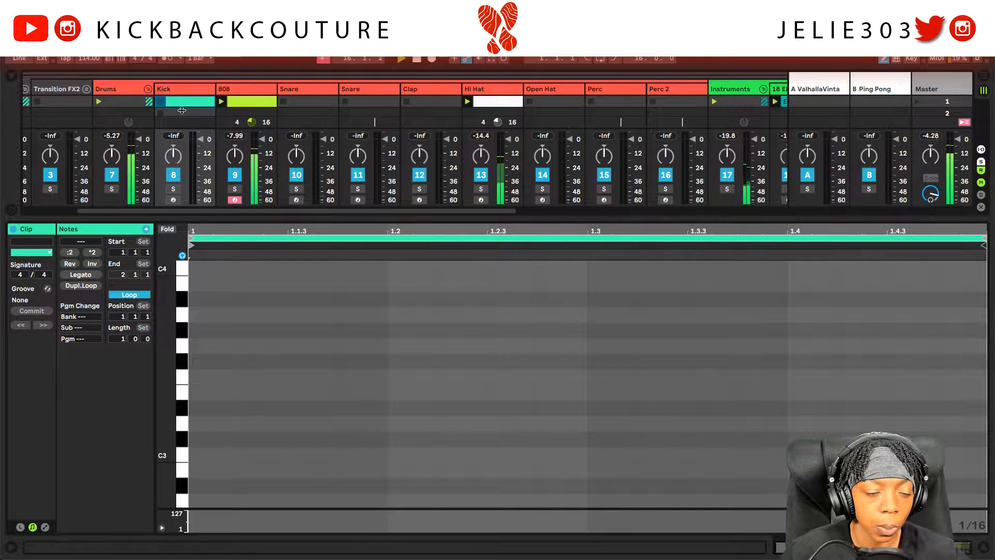
pyautogui.click(215, 450)
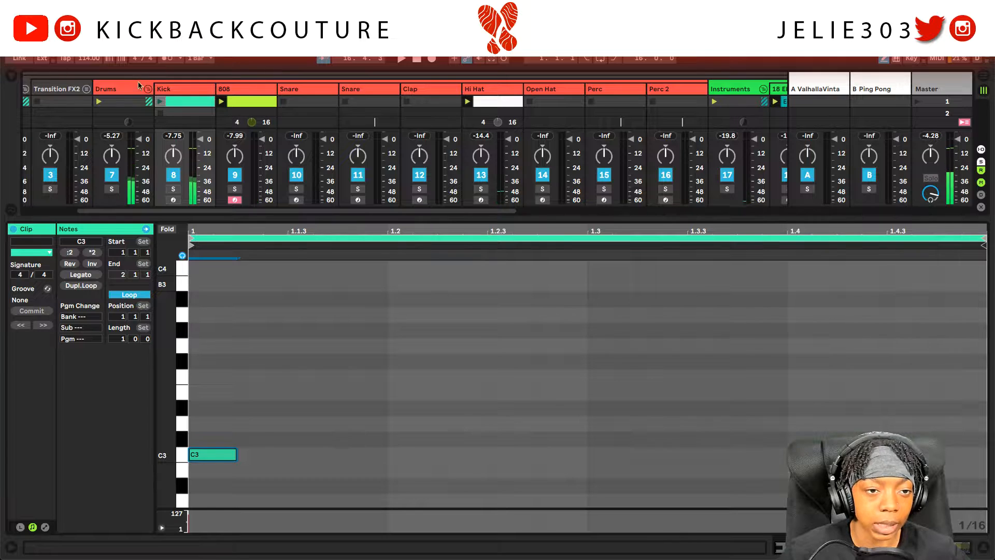
pyautogui.click(167, 91)
pyautogui.moveTo(454, 527)
pyautogui.mouseDown()
pyautogui.moveTo(454, 548)
pyautogui.moveTo(454, 525)
pyautogui.mouseUp()
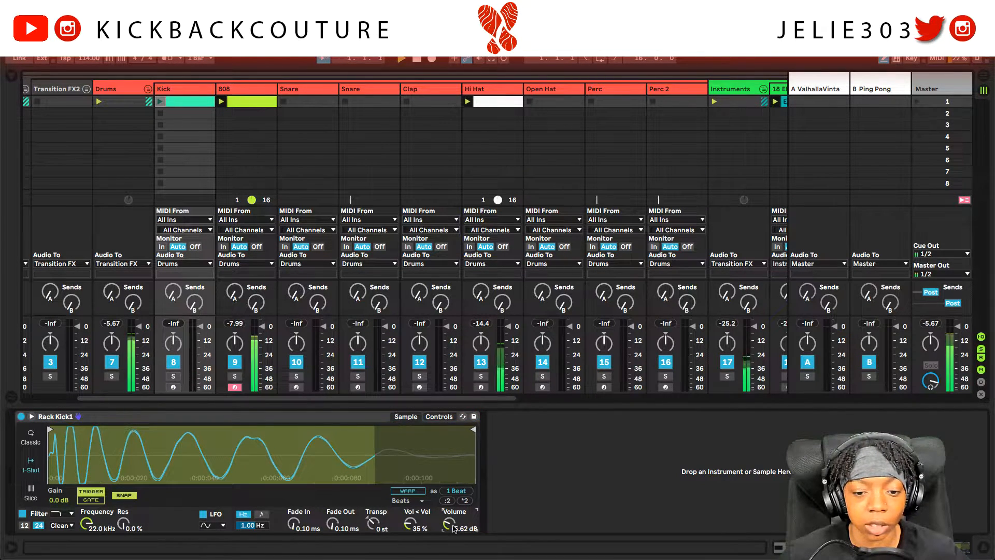
pyautogui.click(161, 102)
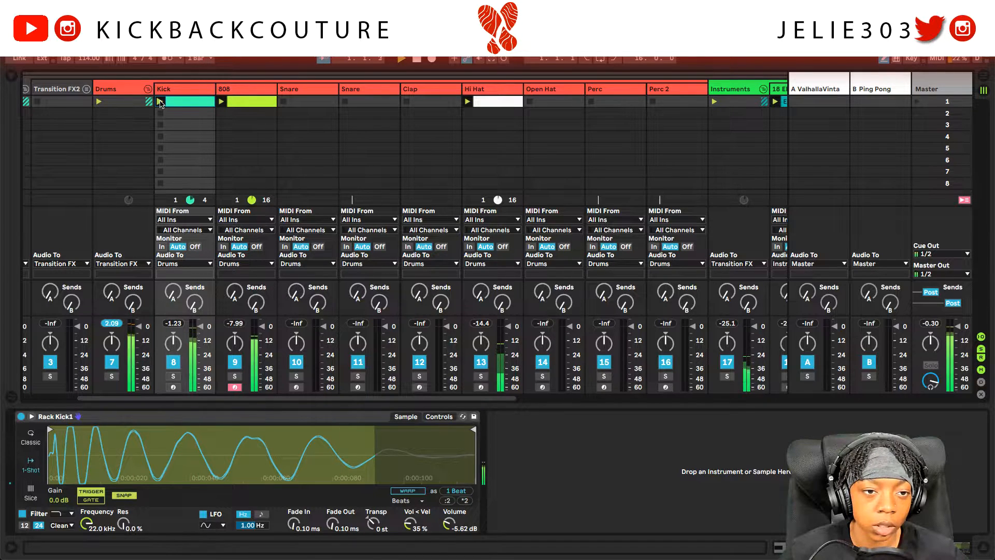
pyautogui.doubleClick(177, 102)
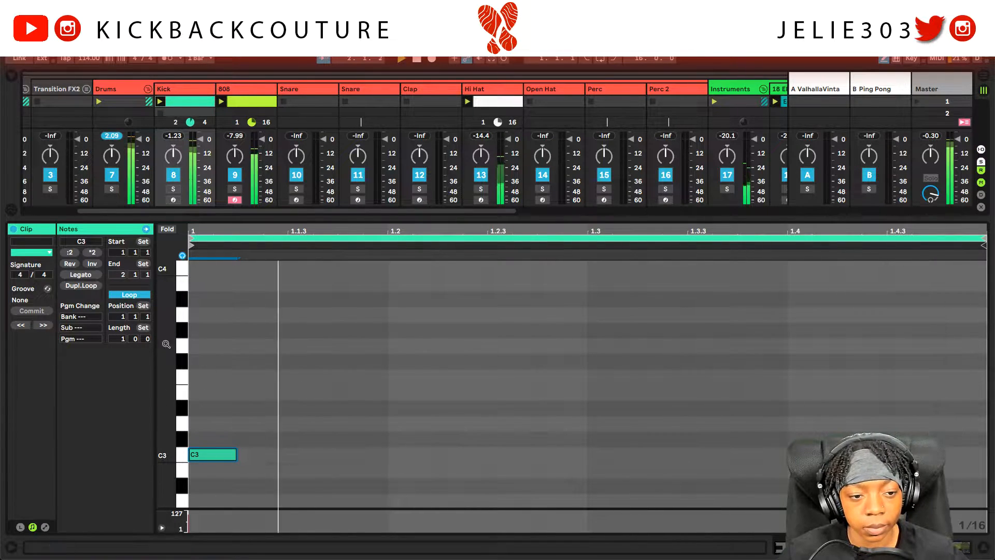
pyautogui.click(123, 340)
pyautogui.write('4')
pyautogui.press('Return')
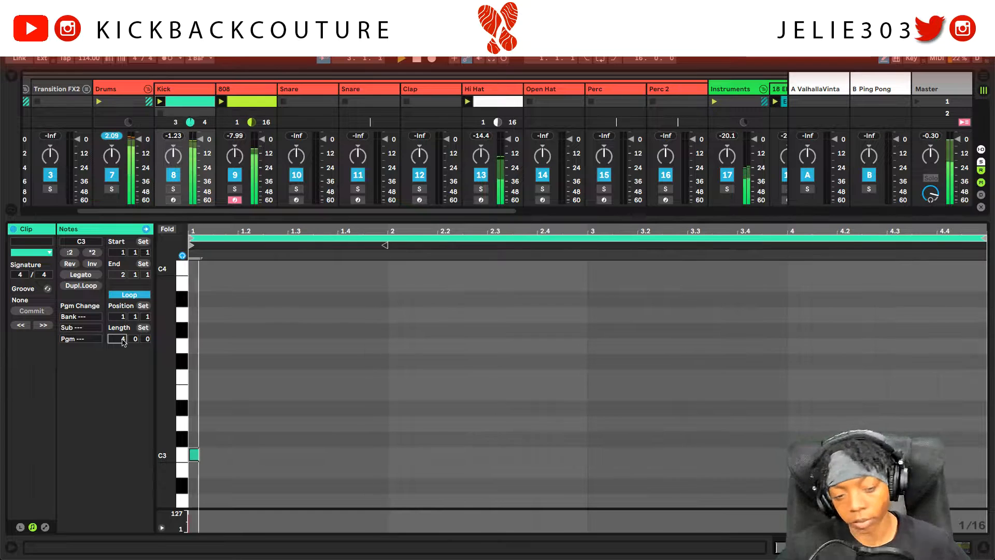
# Step: Draw C3 kicks at 1.4, 2.4, 3 and 3.4, plus two near the end of bar 4
pyautogui.click(345, 454)
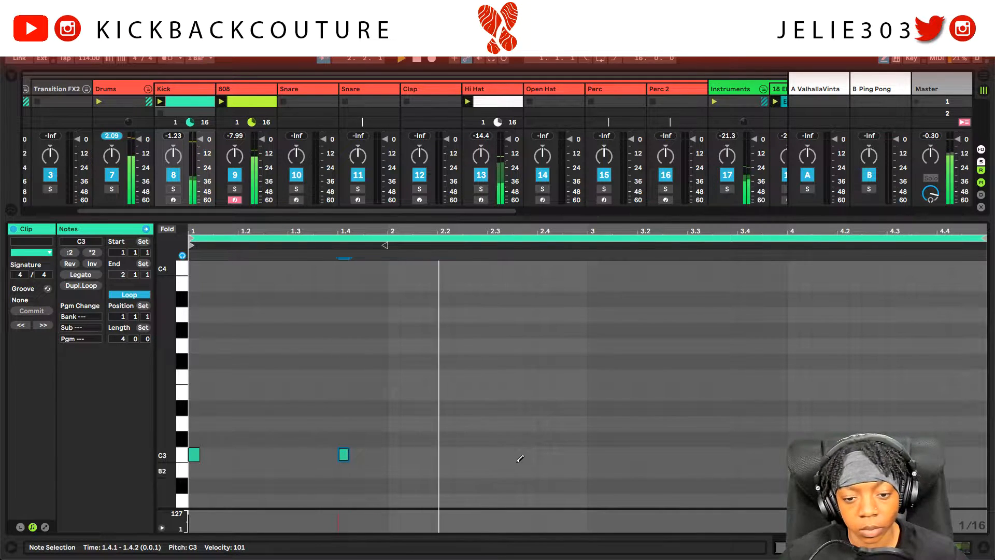
pyautogui.click(544, 454)
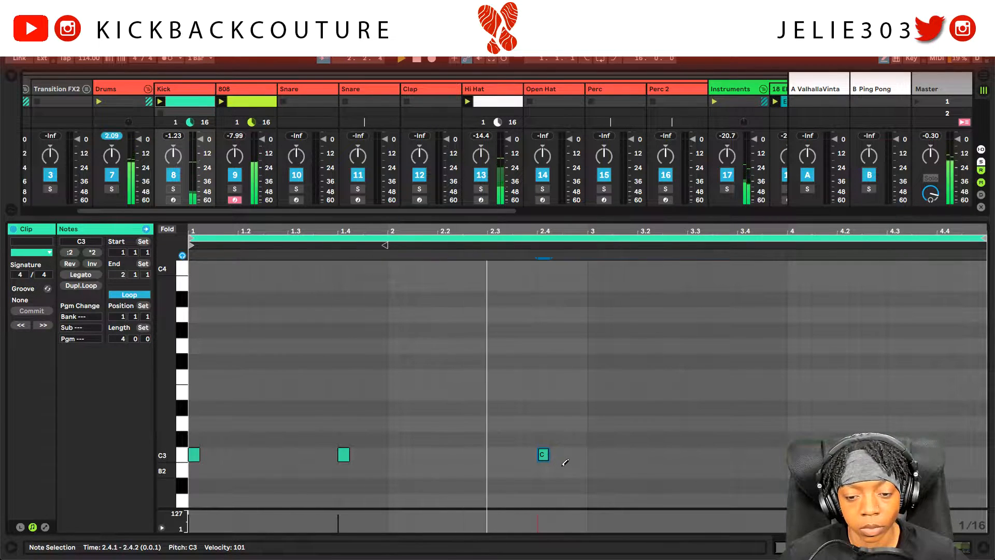
pyautogui.click(593, 454)
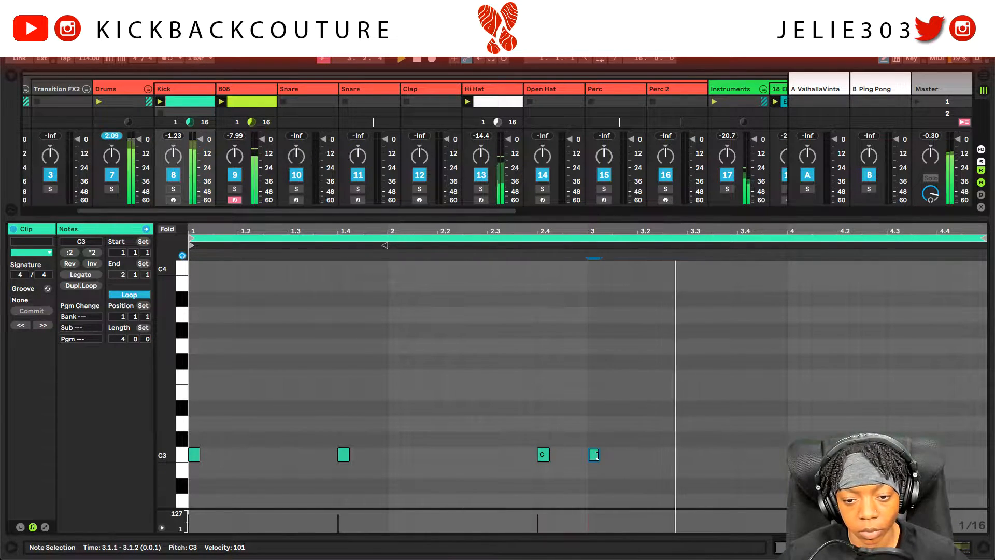
pyautogui.click(741, 454)
pyautogui.hotkey('ctrl', '2')
pyautogui.press('space')
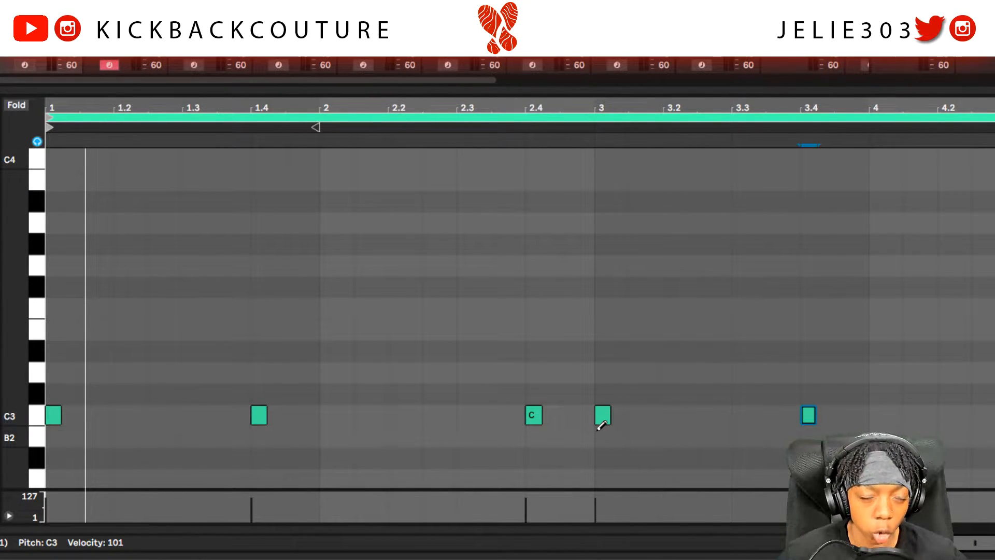
pyautogui.press('space')
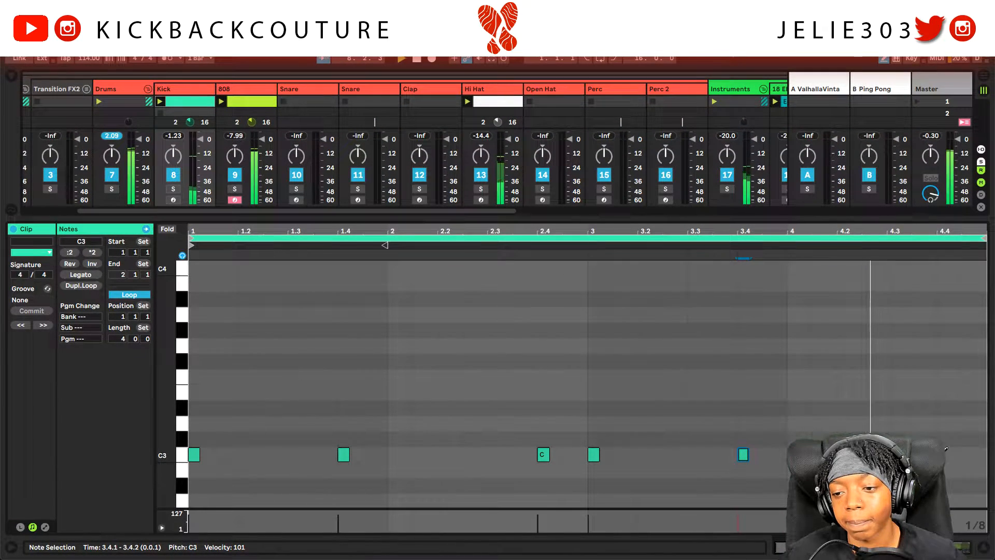
pyautogui.moveTo(945, 449); pyautogui.dragTo(969, 450)
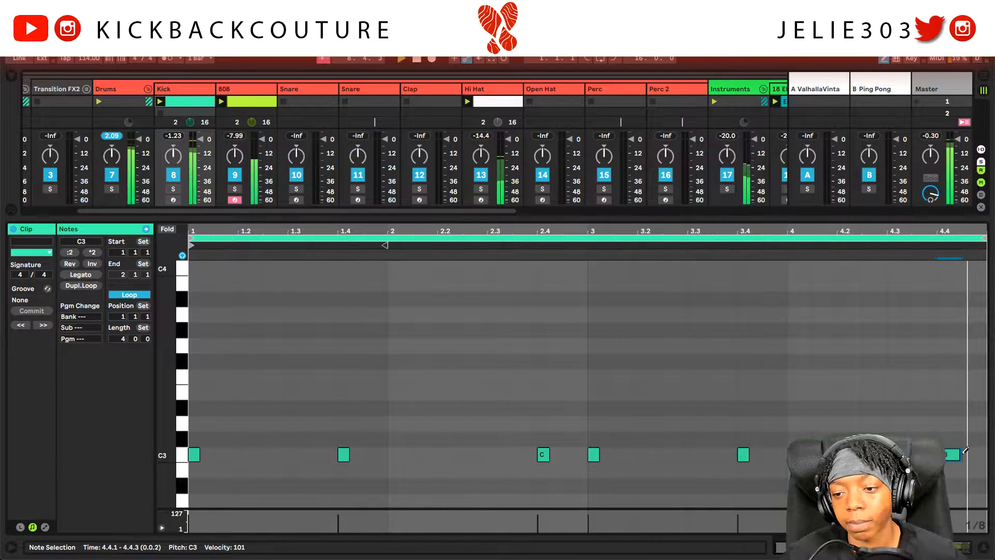
# Step: Search 'lap', audition clap samples, and load Clap (Lex).wav as a one-shot
pyautogui.click(297, 91)
pyautogui.click(12, 76)
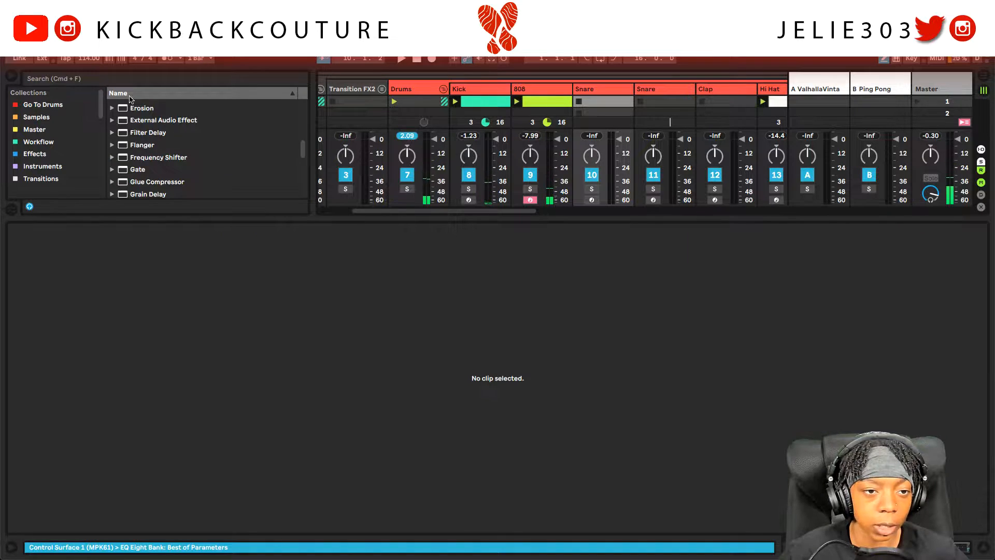
pyautogui.click(44, 105)
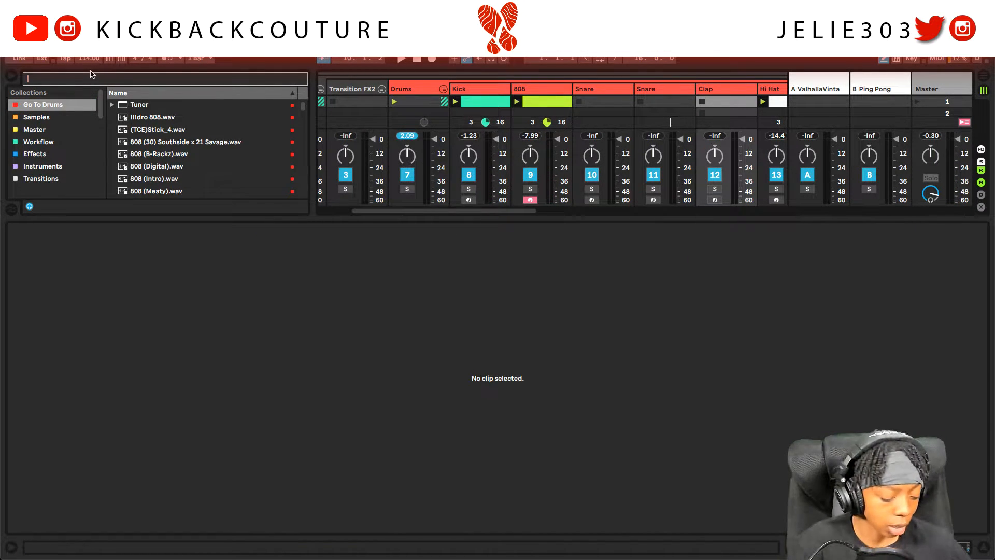
pyautogui.write('lap')
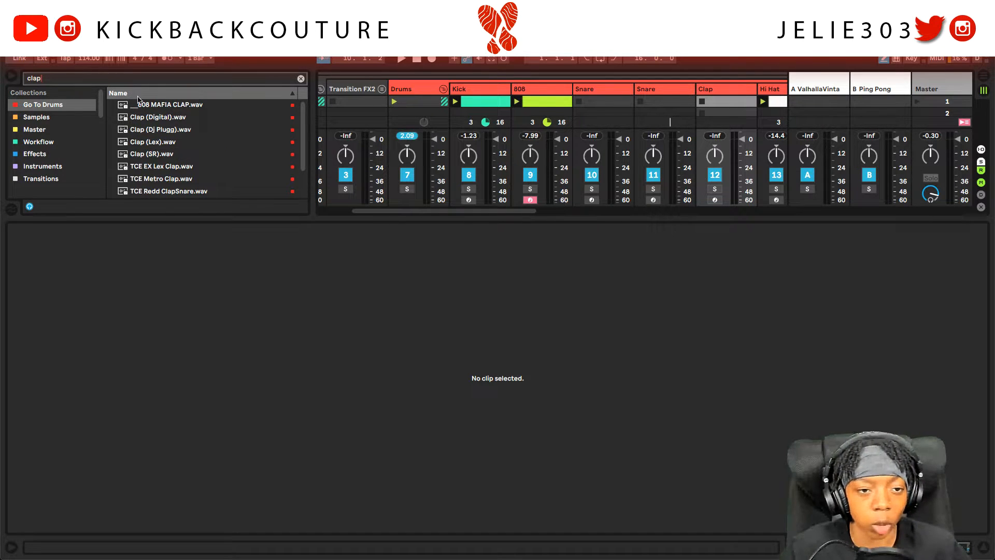
pyautogui.click(155, 121)
pyautogui.press('Up')
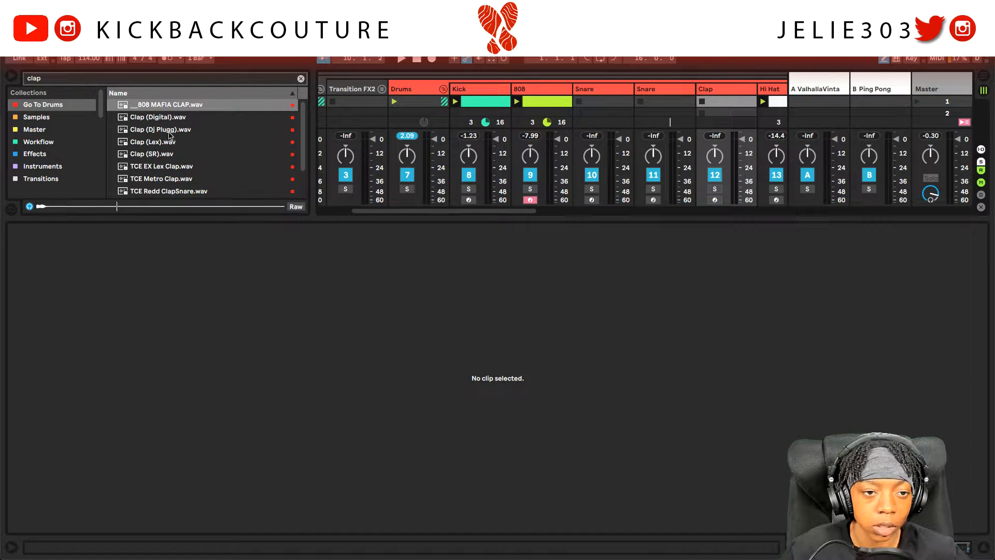
pyautogui.click(169, 133)
pyautogui.click(171, 143)
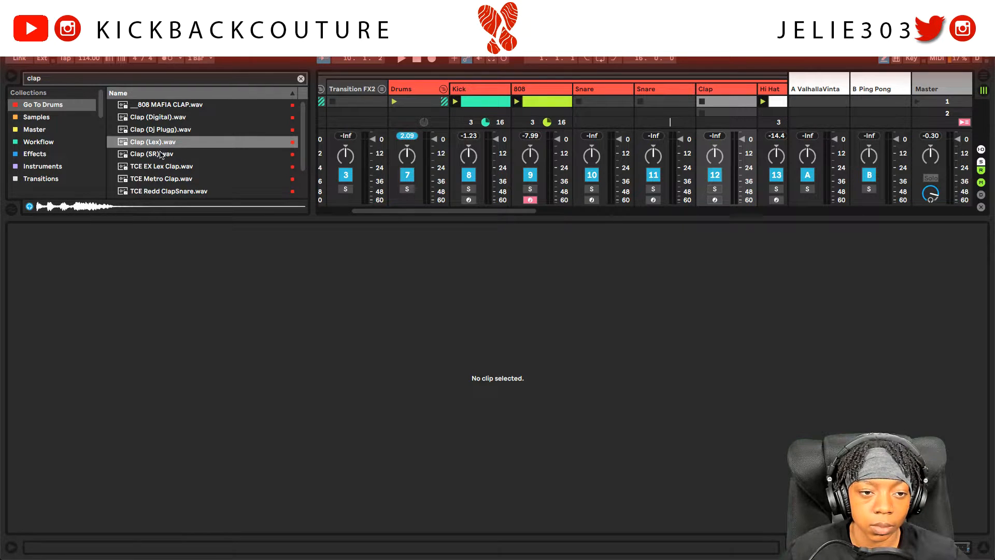
pyautogui.doubleClick(161, 142)
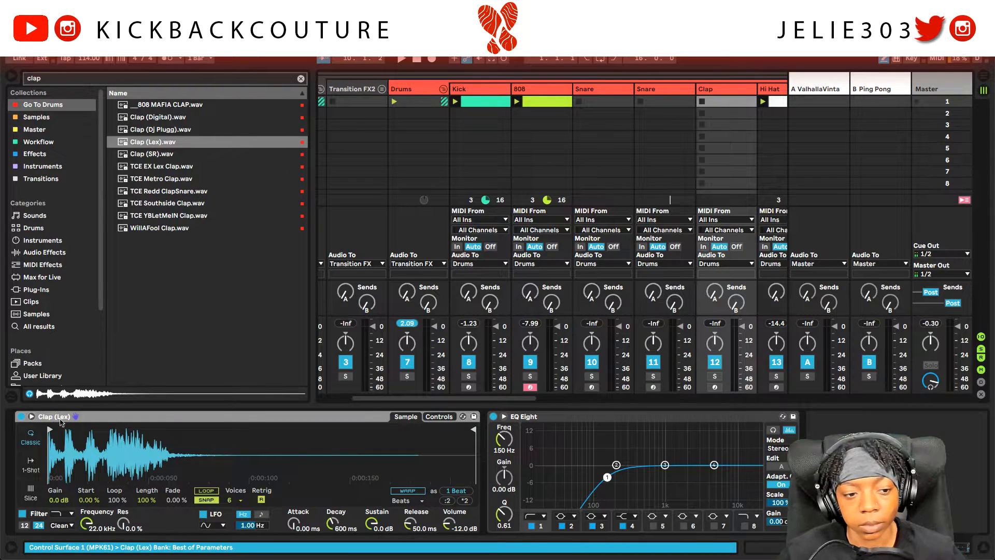
pyautogui.click(31, 466)
# Step: Create a Clap clip with a C3 hit at 1.3 and raise the clap volume to -8.57 dB
pyautogui.doubleClick(730, 103)
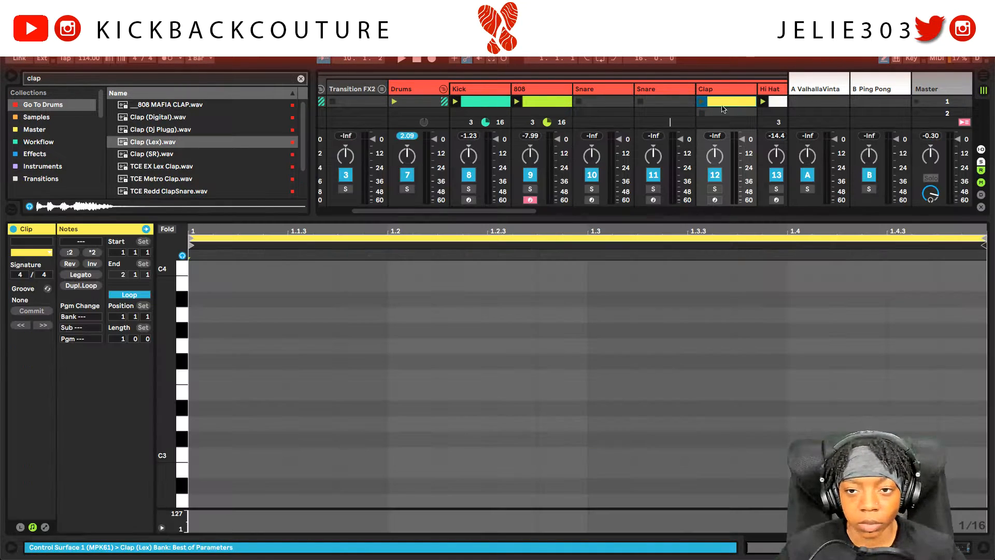
pyautogui.click(15, 72)
pyautogui.scroll(-1, 466, 412)
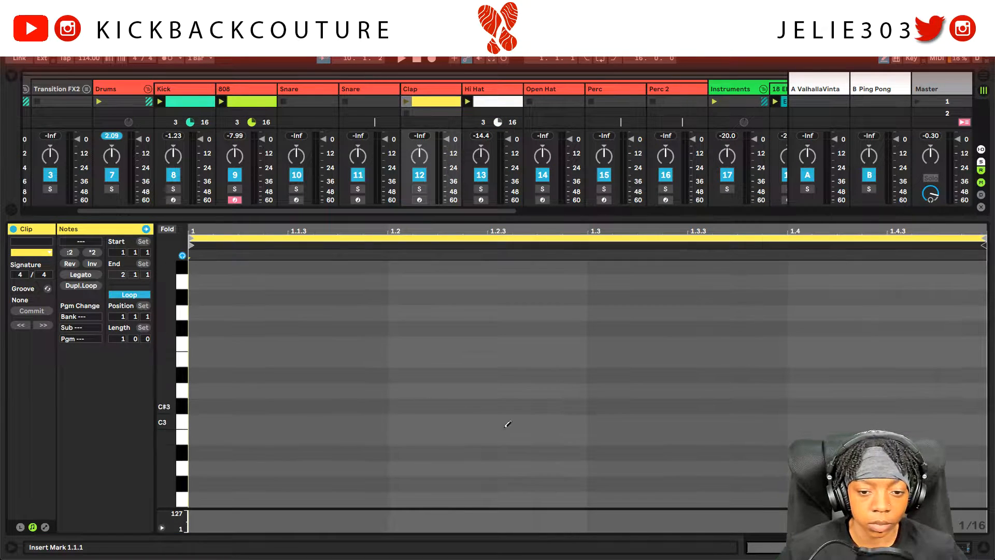
pyautogui.click(606, 421)
pyautogui.click(402, 58)
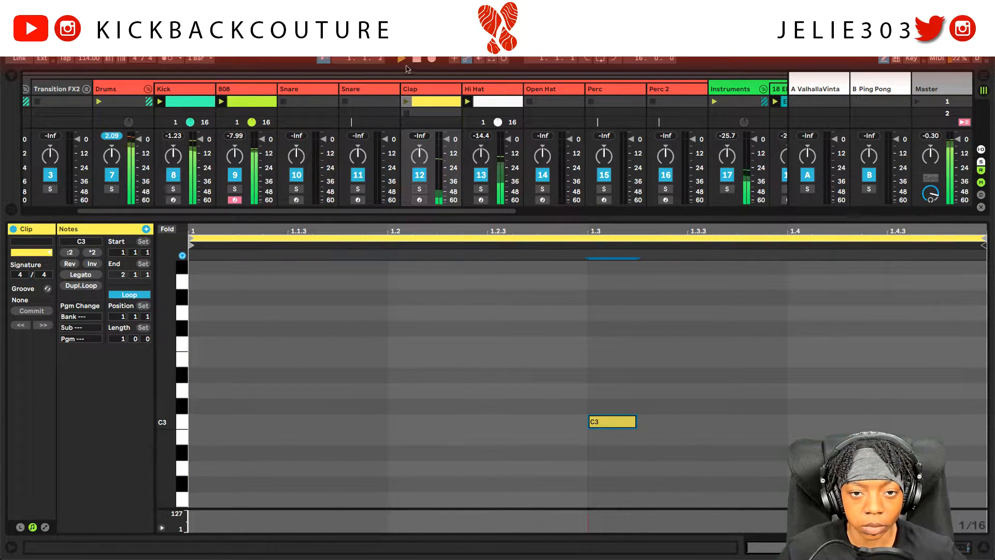
pyautogui.click(409, 101)
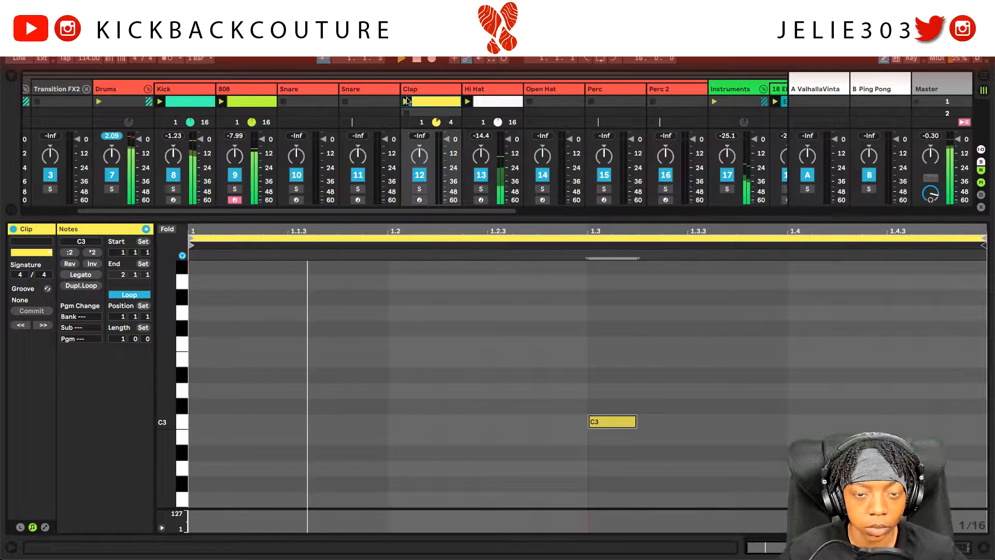
pyautogui.click(416, 89)
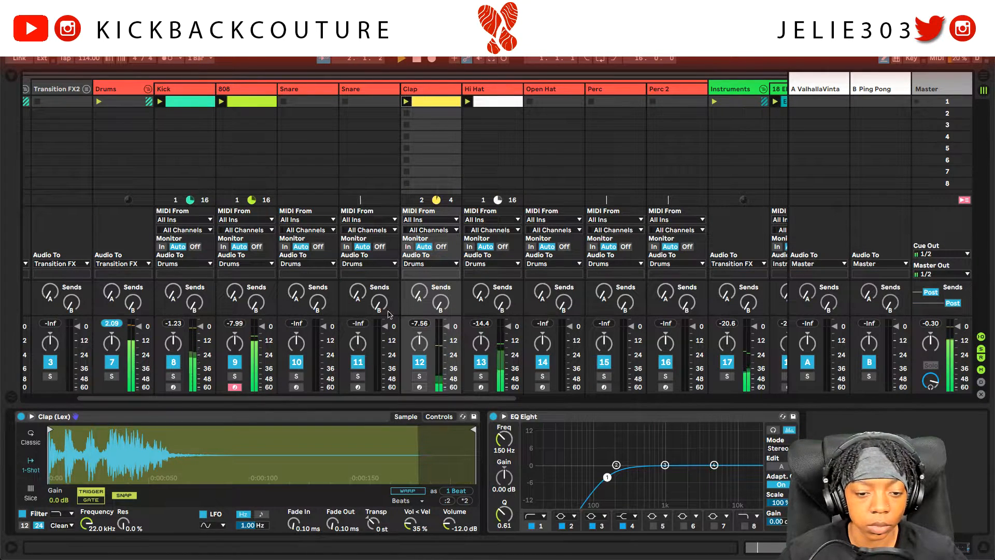
pyautogui.moveTo(454, 516); pyautogui.dragTo(456, 505)
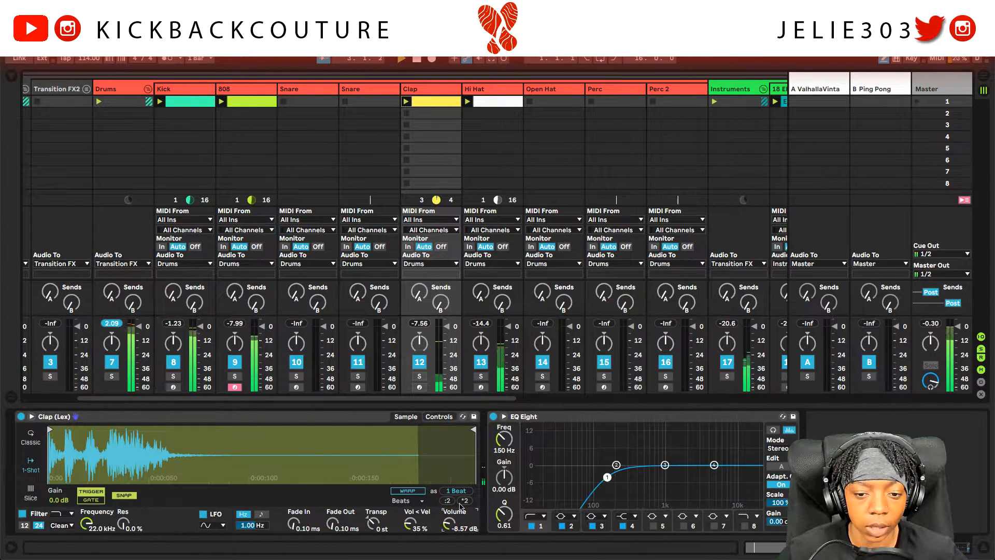
# Step: Open the Kick clip's notes and enlarge the mixer to reveal the send knobs
pyautogui.click(186, 90)
pyautogui.click(185, 91)
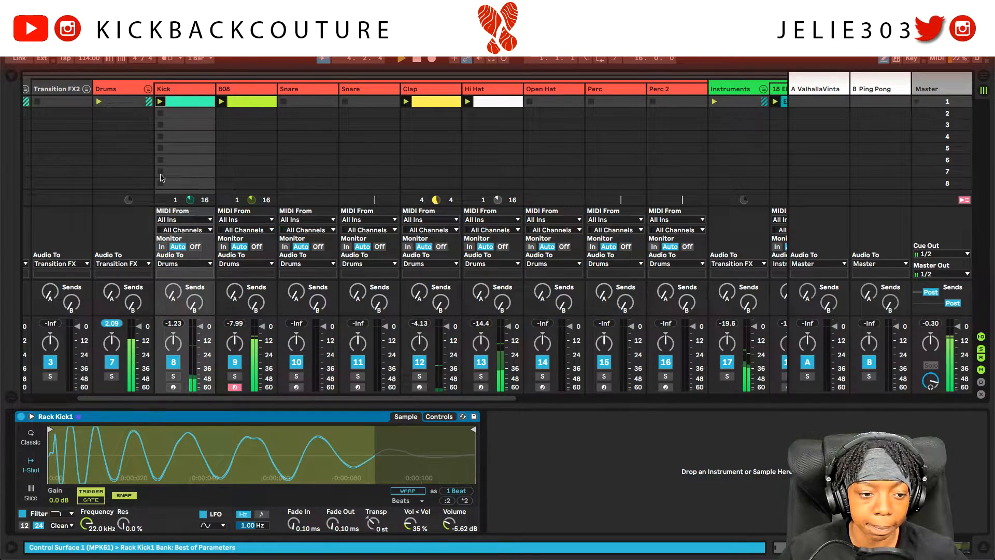
pyautogui.click(185, 102)
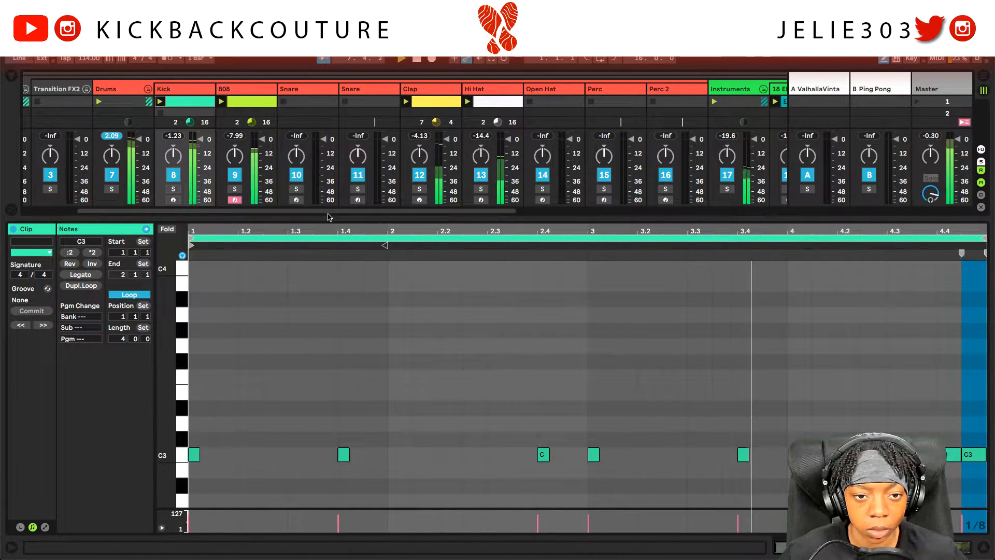
pyautogui.moveTo(326, 217); pyautogui.dragTo(330, 254)
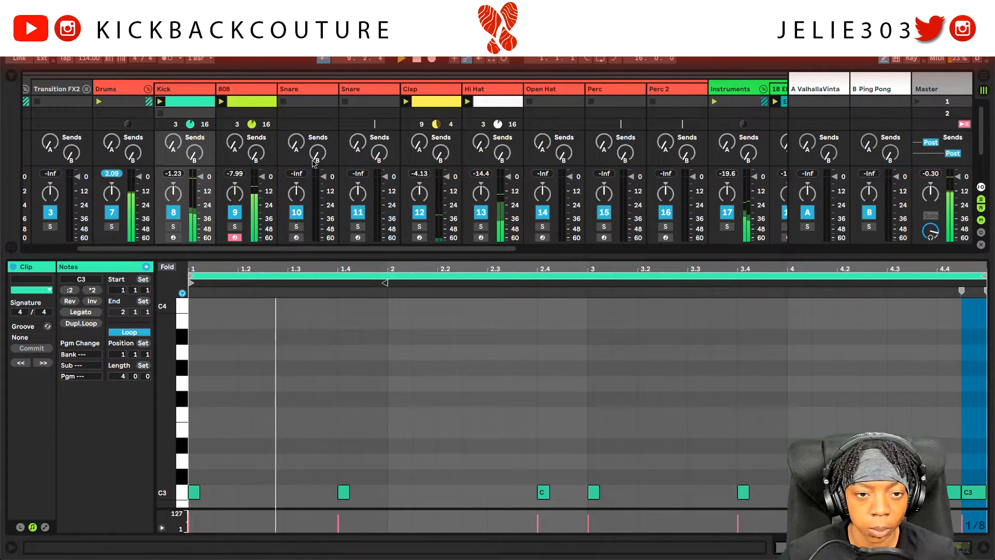
# Step: Search 'snare' and load Snare (London).wav onto the second Snare track
pyautogui.click(320, 91)
pyautogui.write('snare')
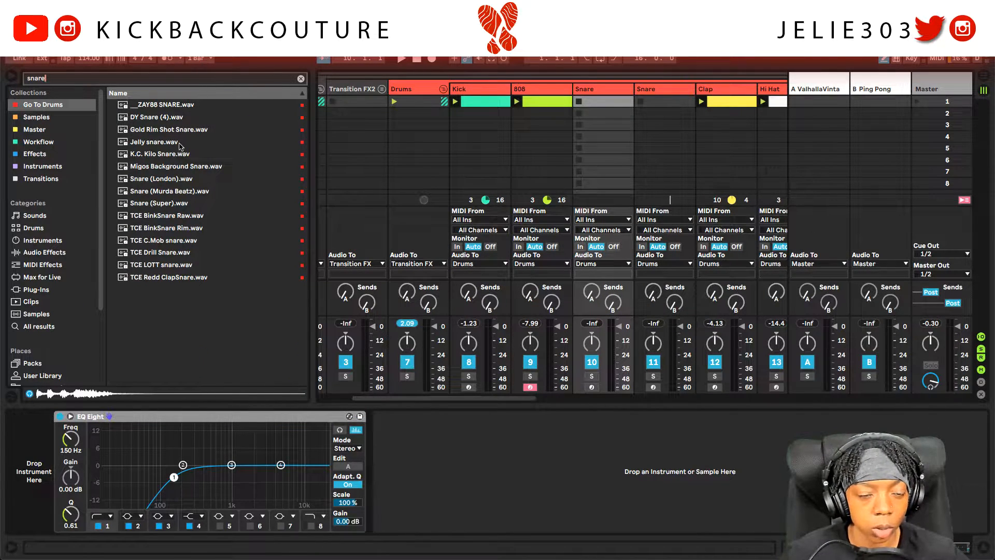
pyautogui.click(188, 180)
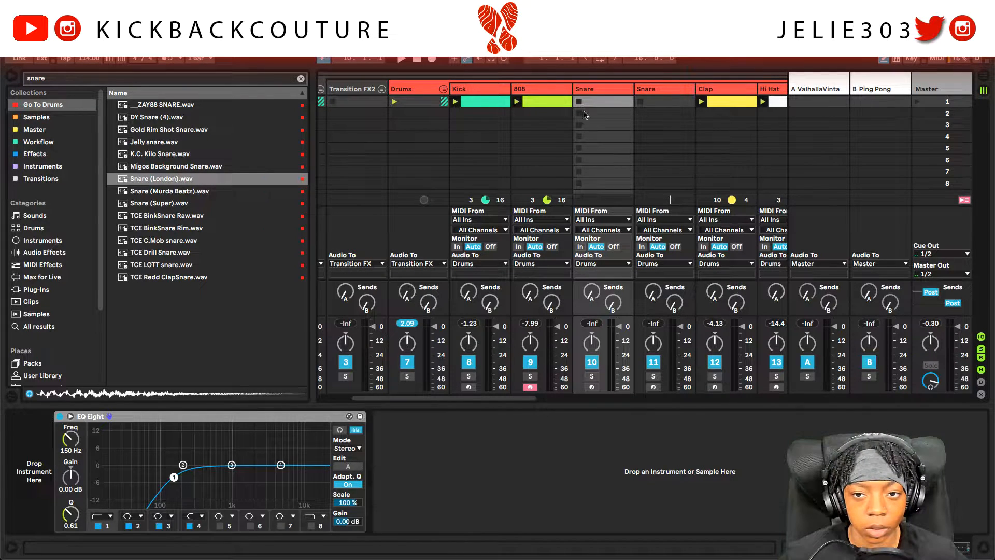
pyautogui.click(657, 92)
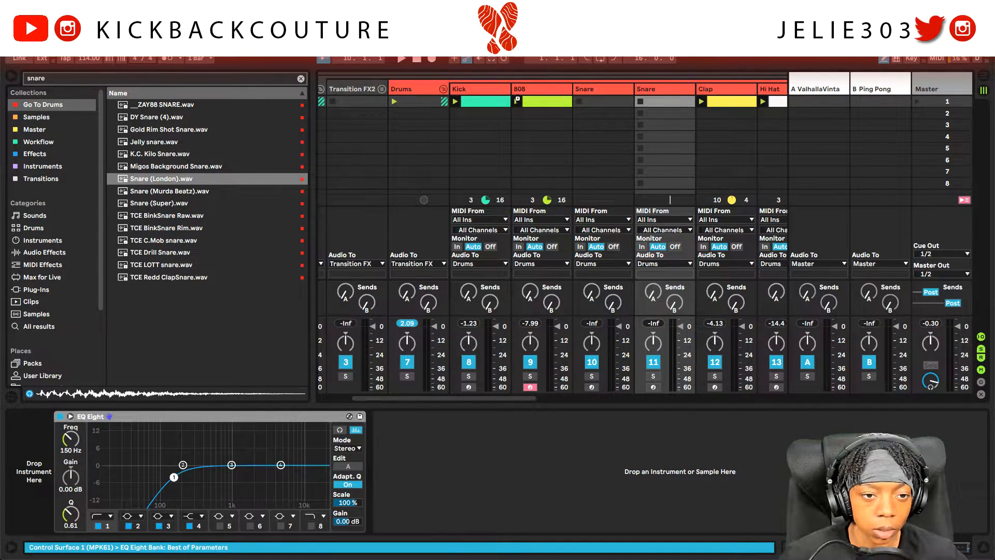
pyautogui.moveTo(517, 99); pyautogui.dragTo(598, 95)
# Step: Audition TCE snares, load DY Snare (4).wav onto the first Snare track, and clear the search
pyautogui.click(604, 94)
pyautogui.click(161, 230)
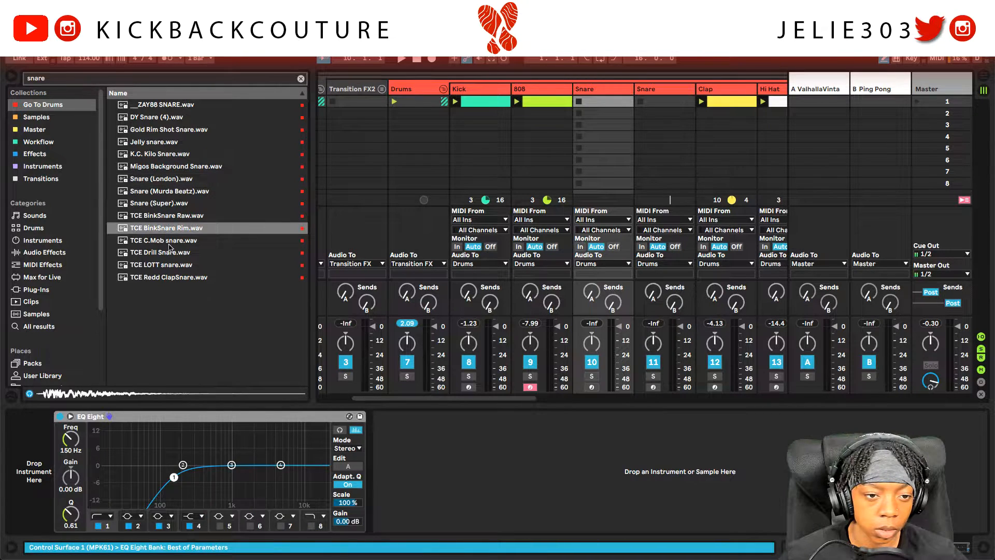
pyautogui.click(172, 254)
pyautogui.click(173, 265)
pyautogui.click(173, 277)
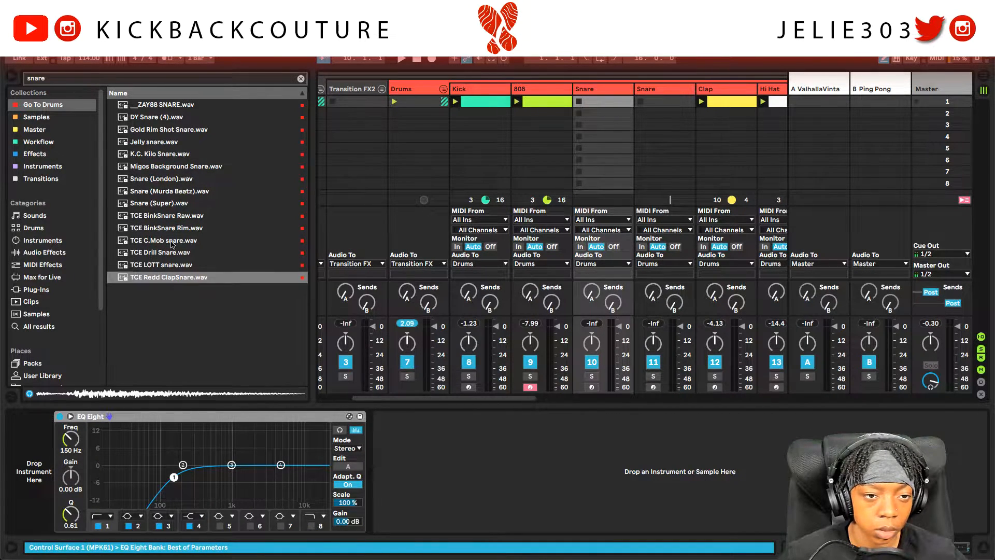
pyautogui.click(175, 118)
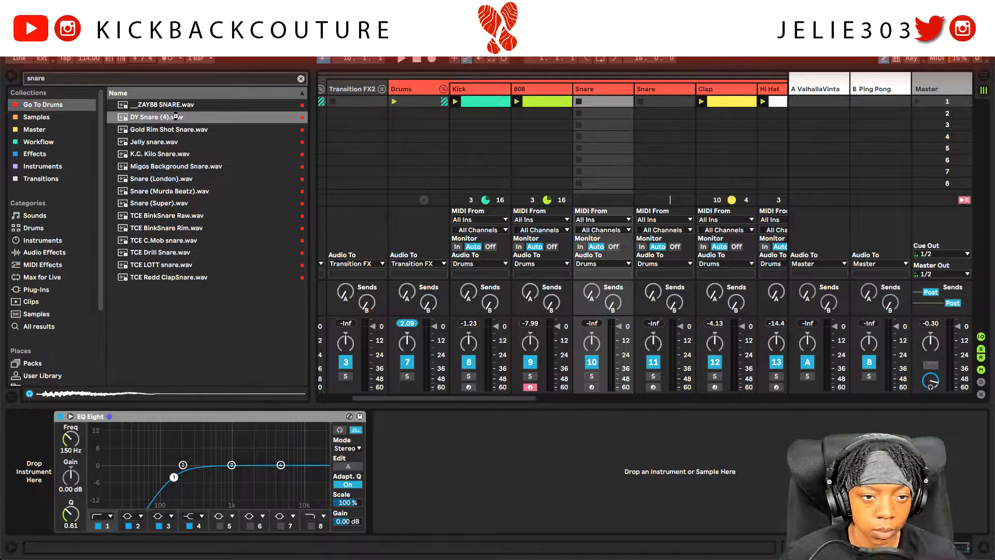
pyautogui.doubleClick(176, 116)
pyautogui.click(204, 105)
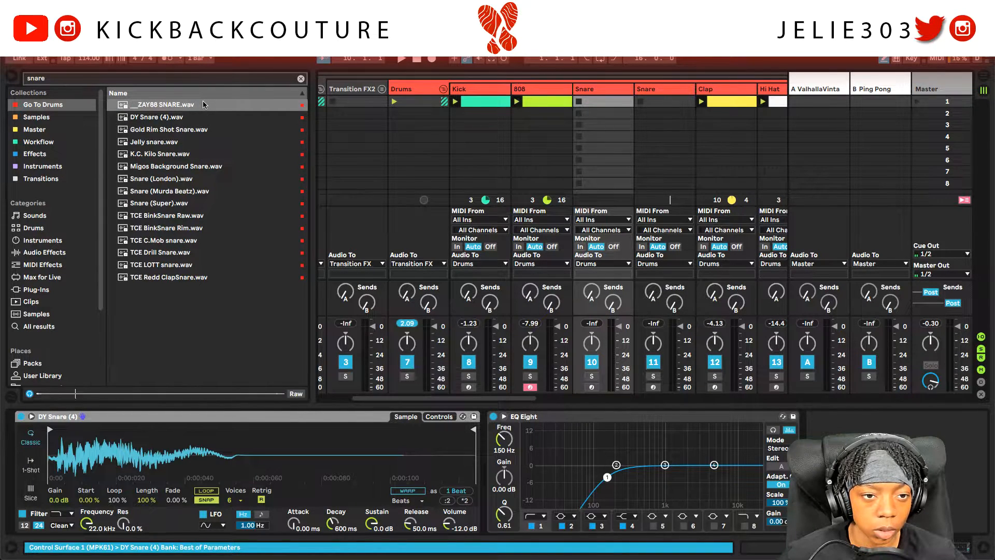
pyautogui.click(301, 79)
pyautogui.click(11, 80)
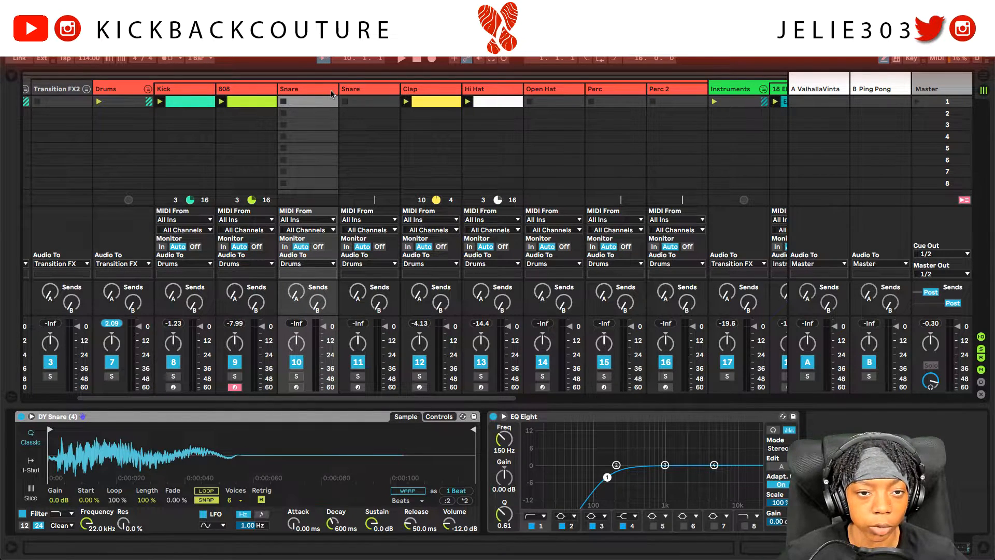
# Step: Switch the first snare Simpler to one-shot and create and launch a four-bar MIDI clip
pyautogui.click(31, 464)
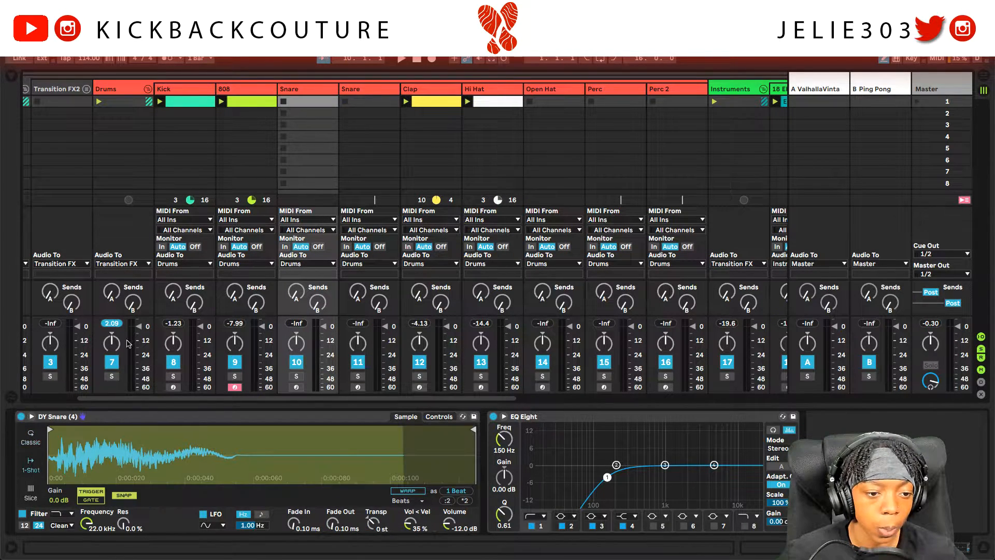
pyautogui.doubleClick(301, 103)
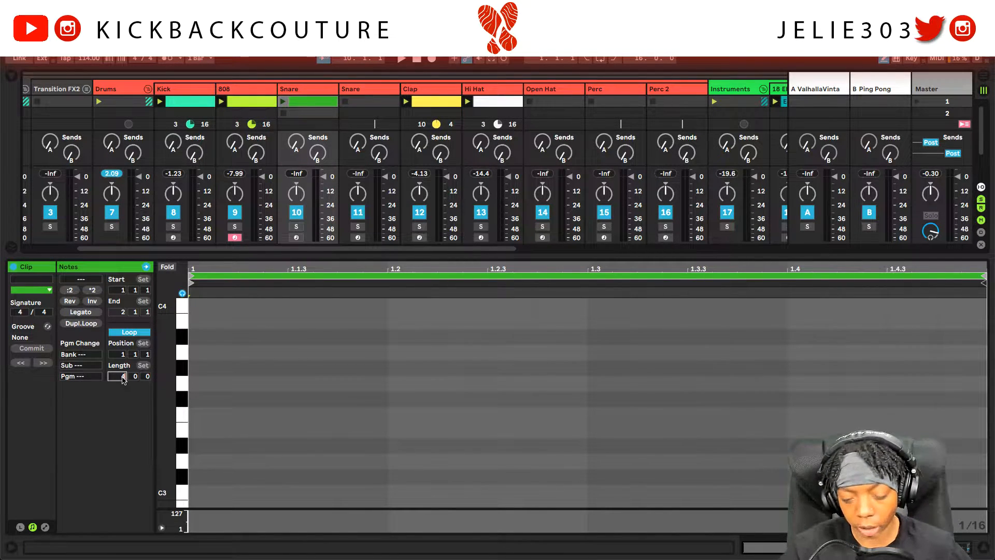
pyautogui.press('Return')
pyautogui.press('space')
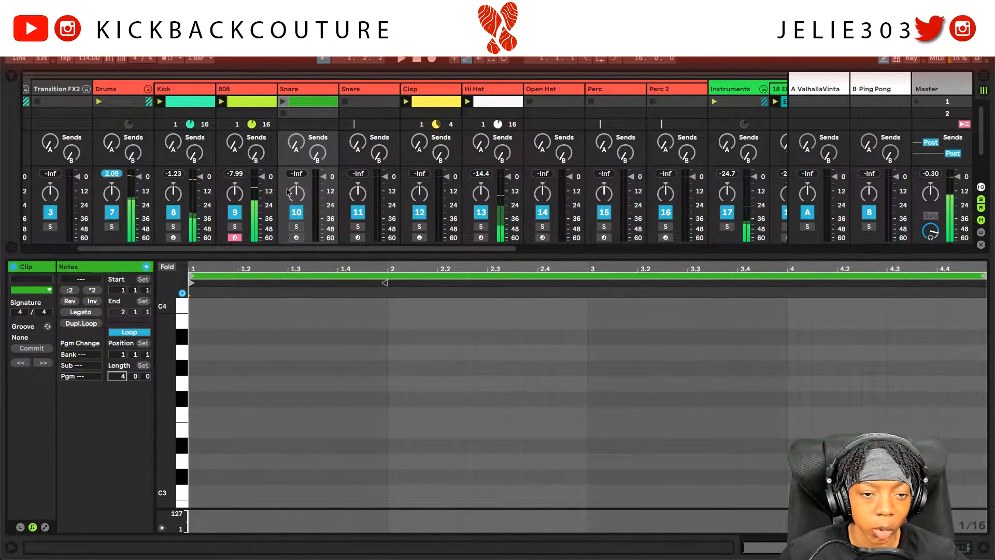
pyautogui.click(284, 102)
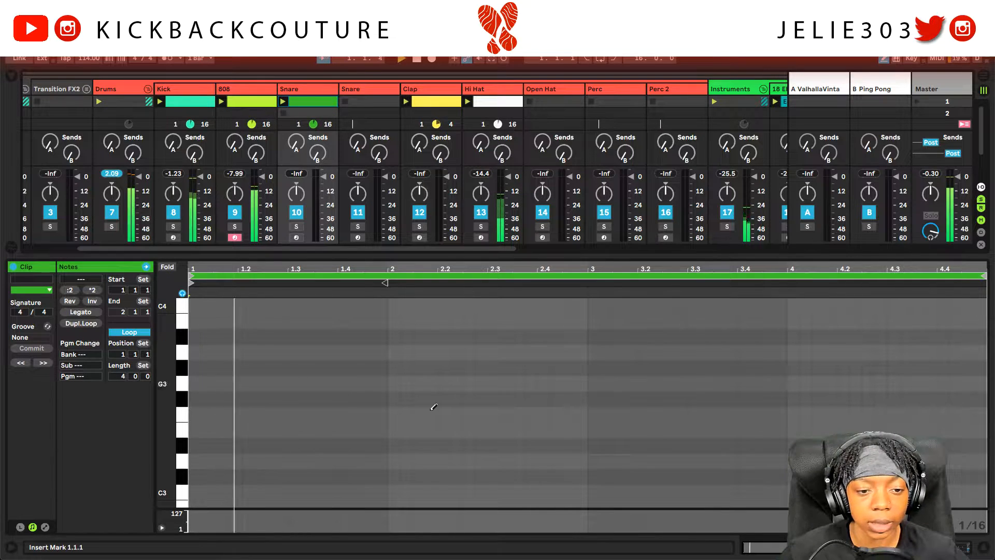
pyautogui.scroll(-1, 373, 431)
# Step: Draw C3 snare hits at 1.4.3, 3.4.3 and 4.1.3 in the new clip
pyautogui.click(370, 471)
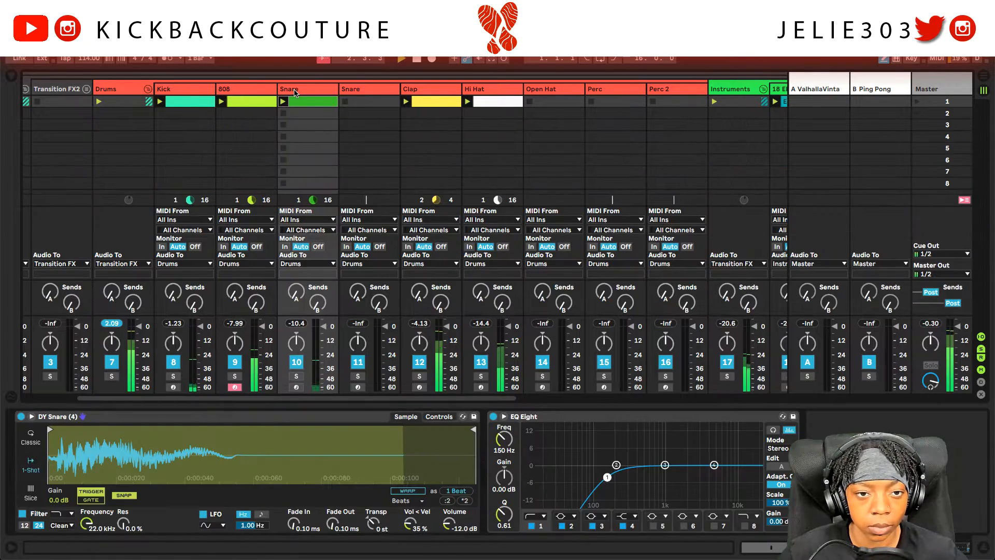
pyautogui.doubleClick(295, 91)
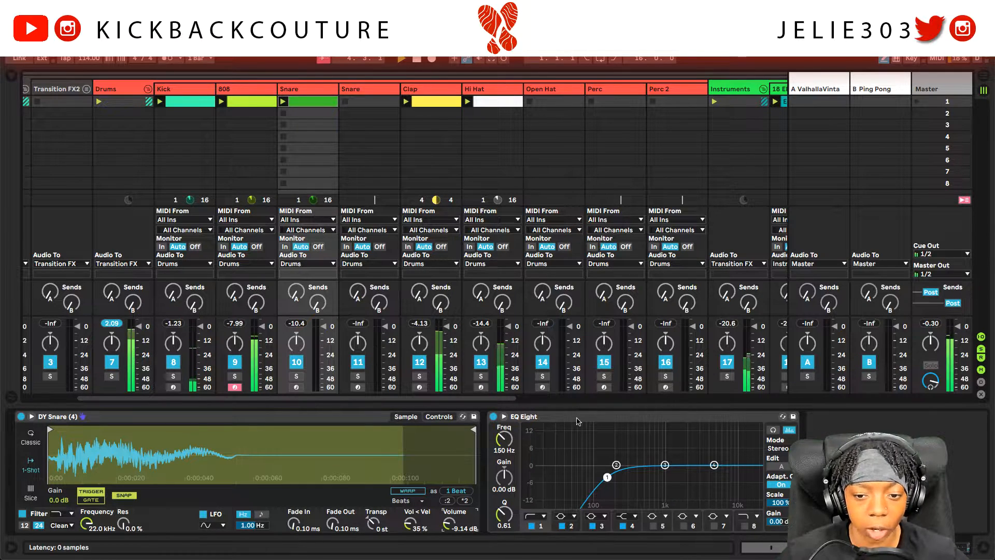
pyautogui.doubleClick(302, 102)
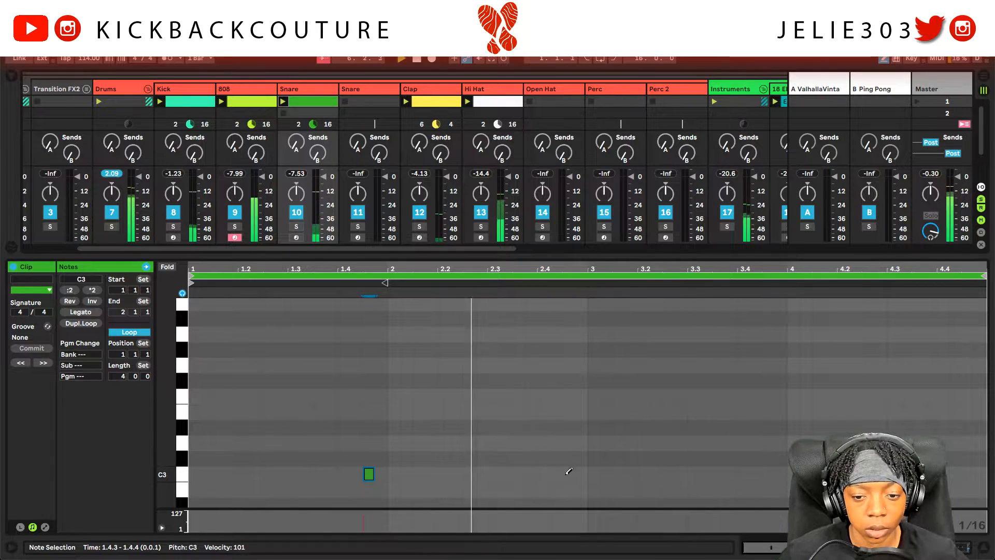
pyautogui.doubleClick(767, 474)
pyautogui.click(817, 473)
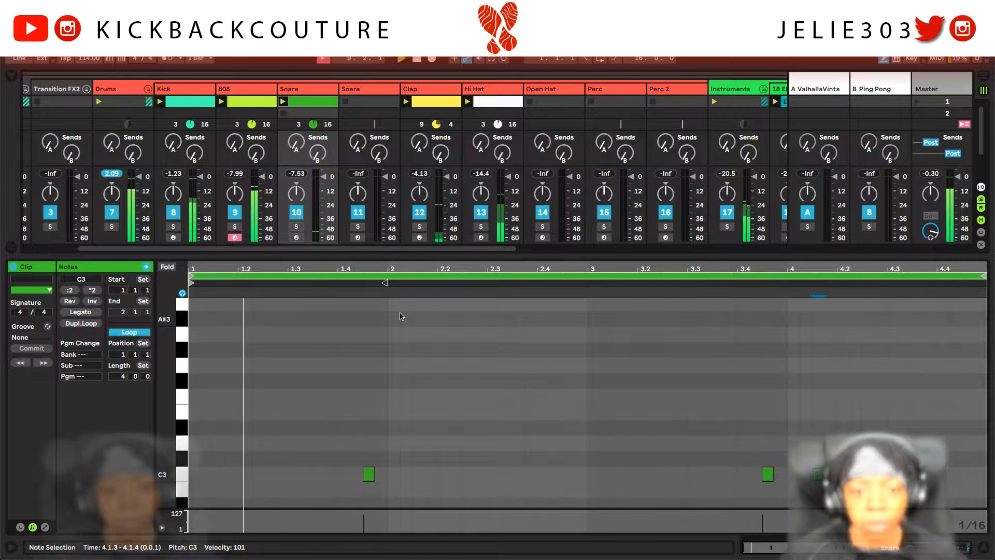
pyautogui.doubleClick(361, 93)
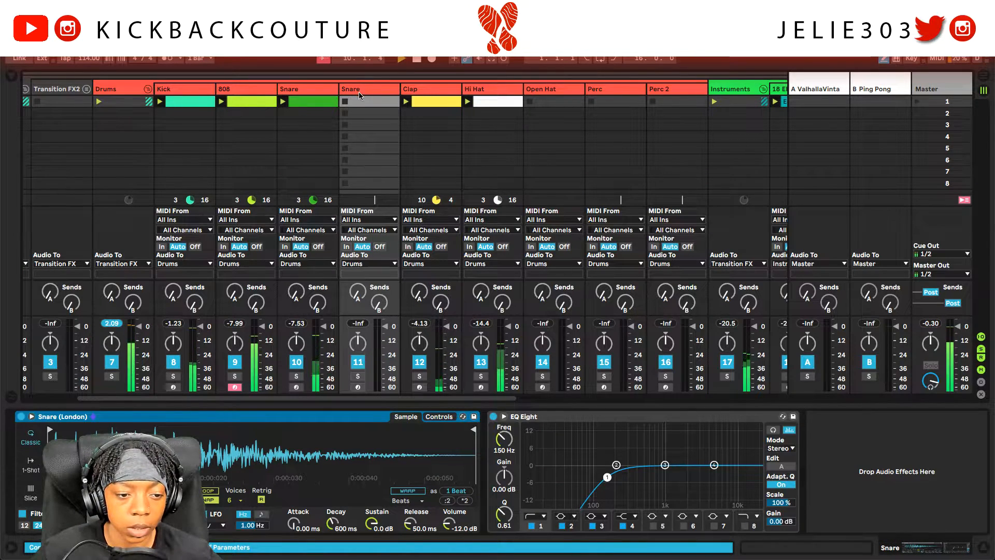
# Step: Make Snare (London) one-shot at -6.86 dB and give the second Snare track a four-bar clip
pyautogui.click(31, 462)
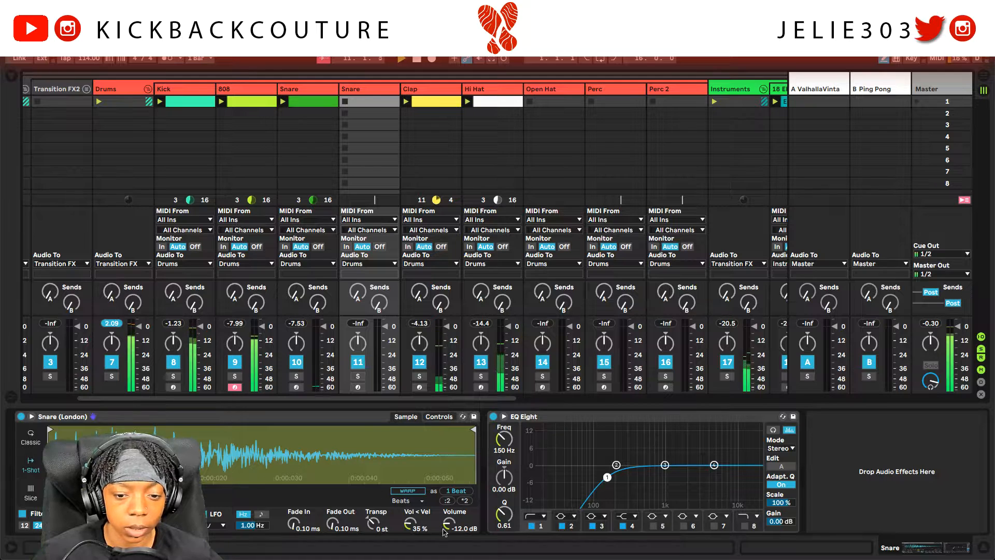
pyautogui.moveTo(448, 526); pyautogui.dragTo(448, 530)
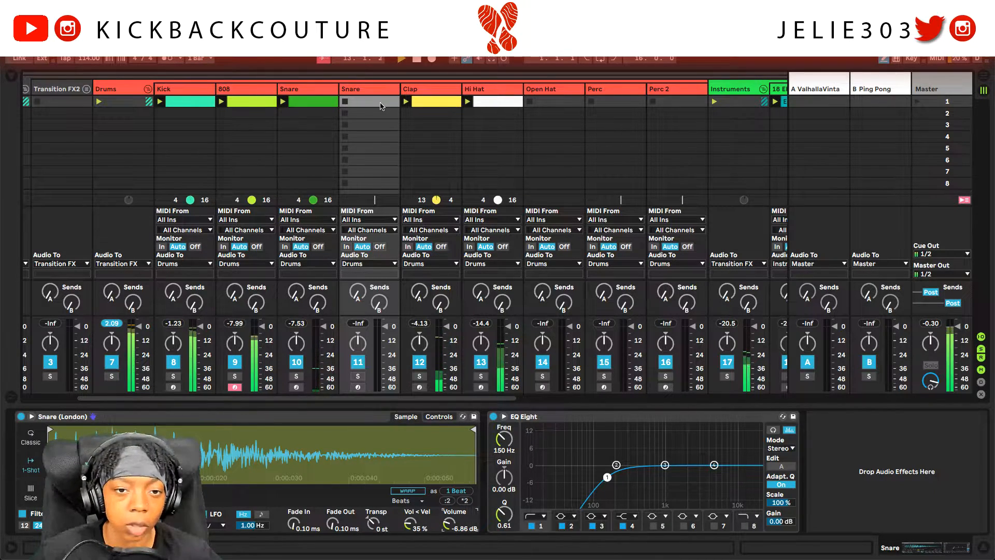
pyautogui.doubleClick(381, 103)
pyautogui.click(123, 377)
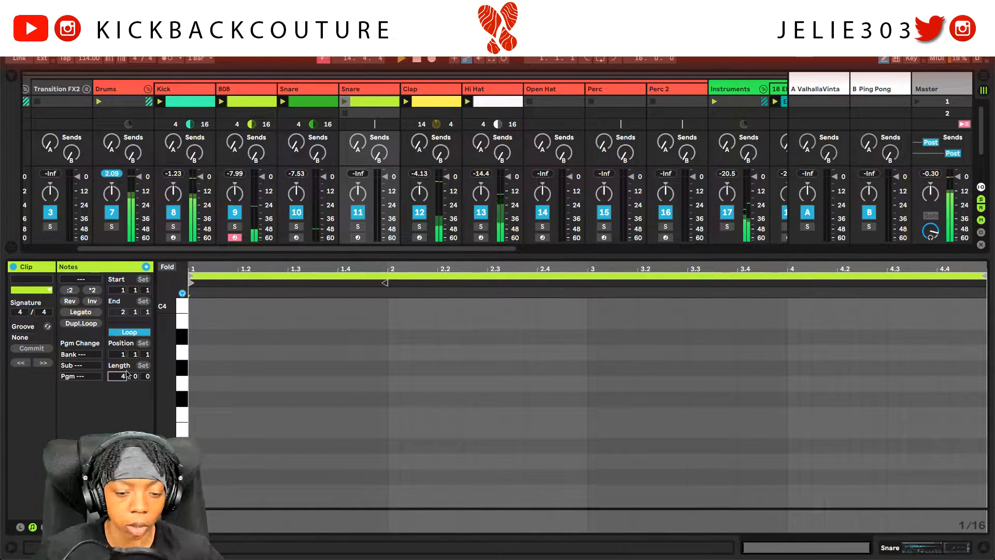
pyautogui.write('4')
pyautogui.press('Return')
# Step: Draw a C3 hit at 2.4.3, then select both snare clips to view their notes together
pyautogui.click(569, 480)
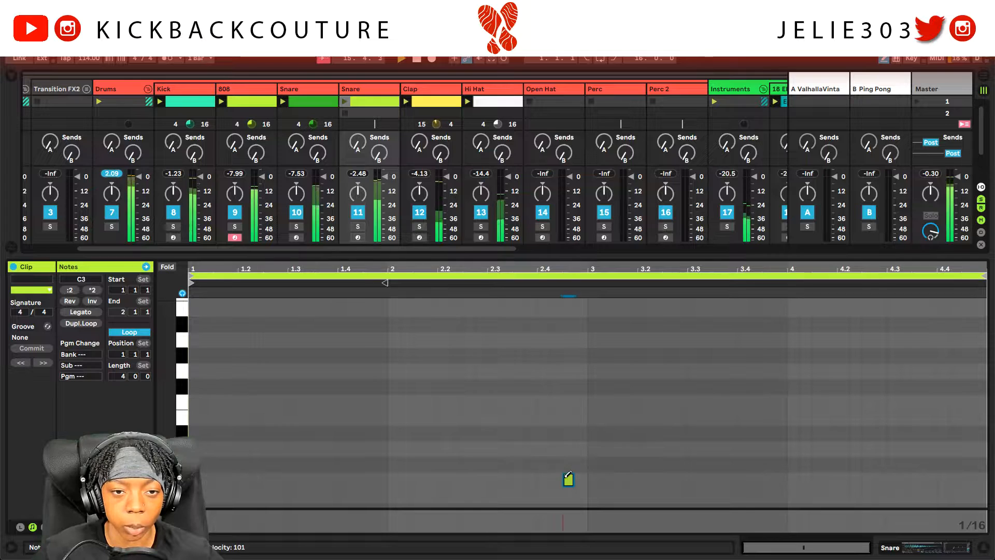
pyautogui.click(358, 91)
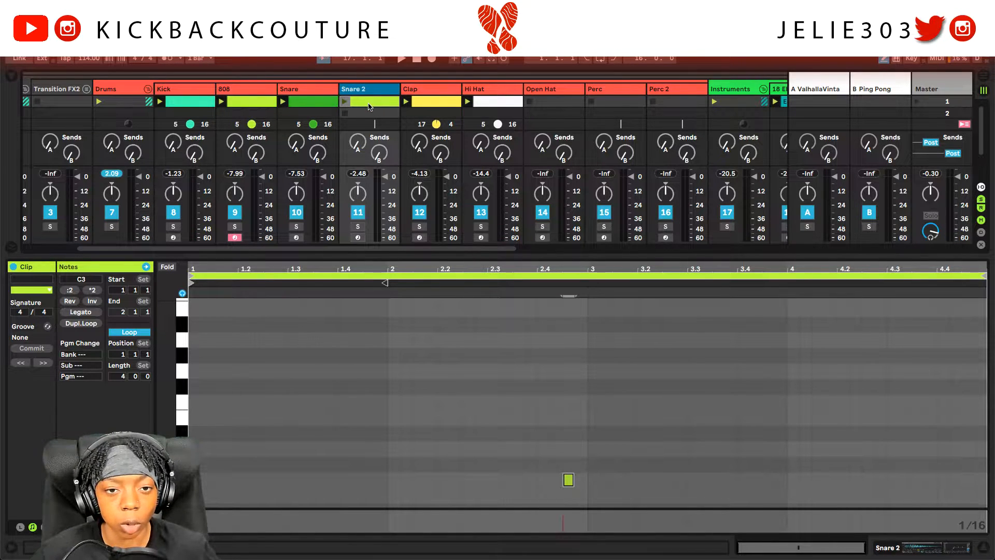
pyautogui.click(368, 108)
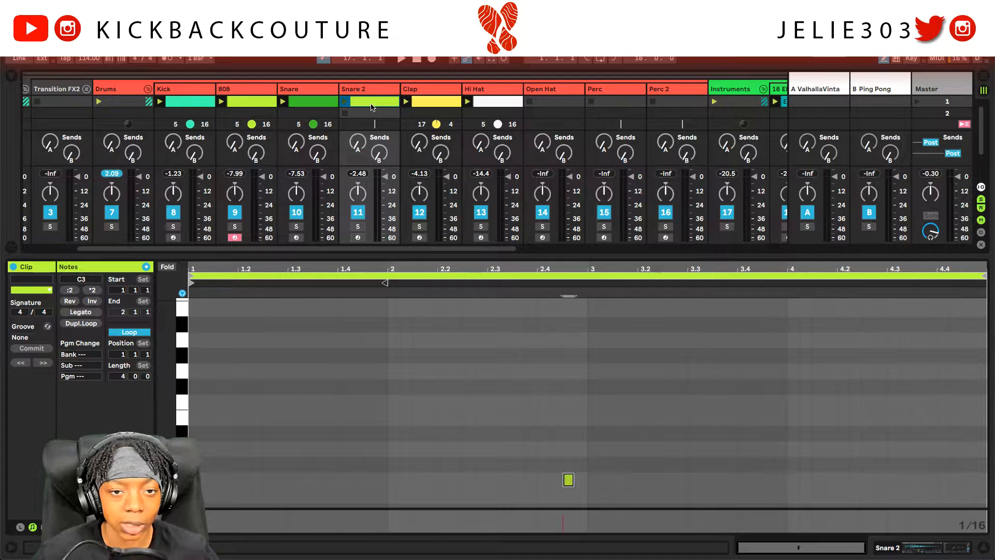
pyautogui.keyDown('shift'); pyautogui.click(306, 101); pyautogui.keyUp('shift')
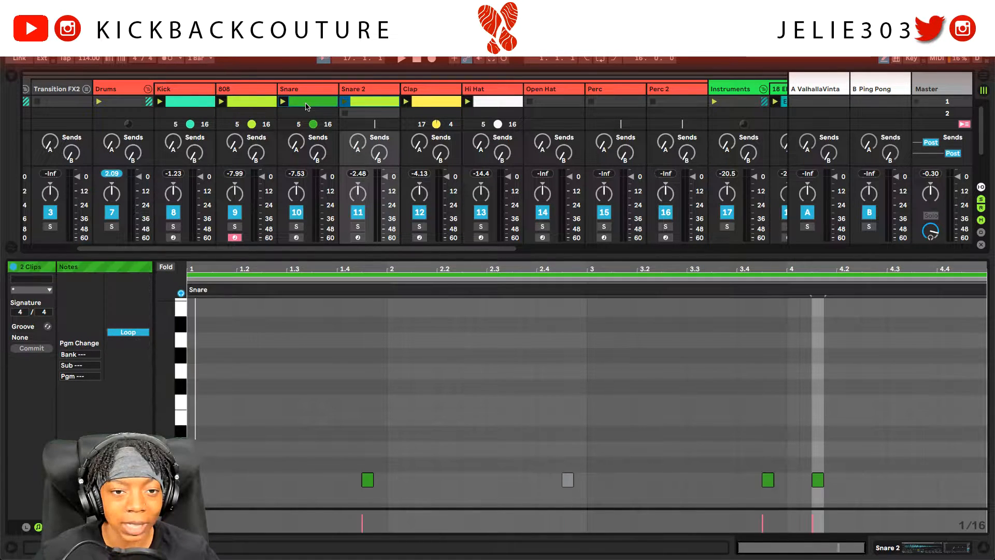
# Step: Play the beat, then try out and erase test snare notes at the end of bar 4
pyautogui.scroll(-2, 512, 426)
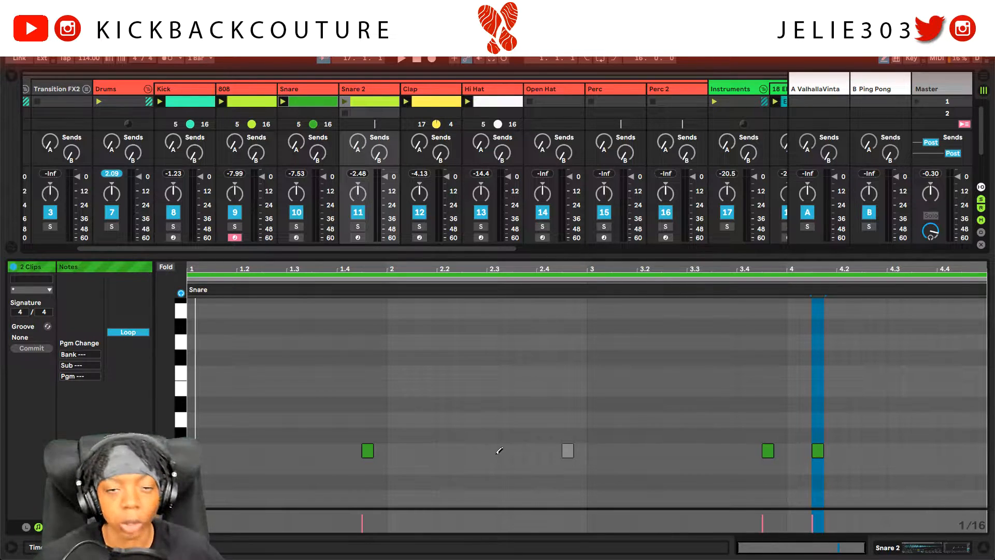
pyautogui.press('space')
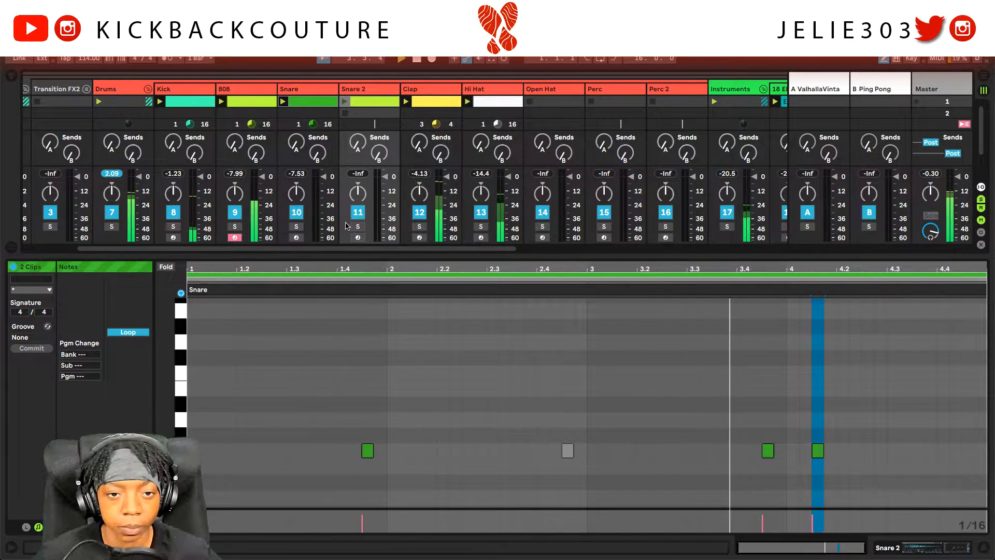
pyautogui.press('space')
pyautogui.click(344, 101)
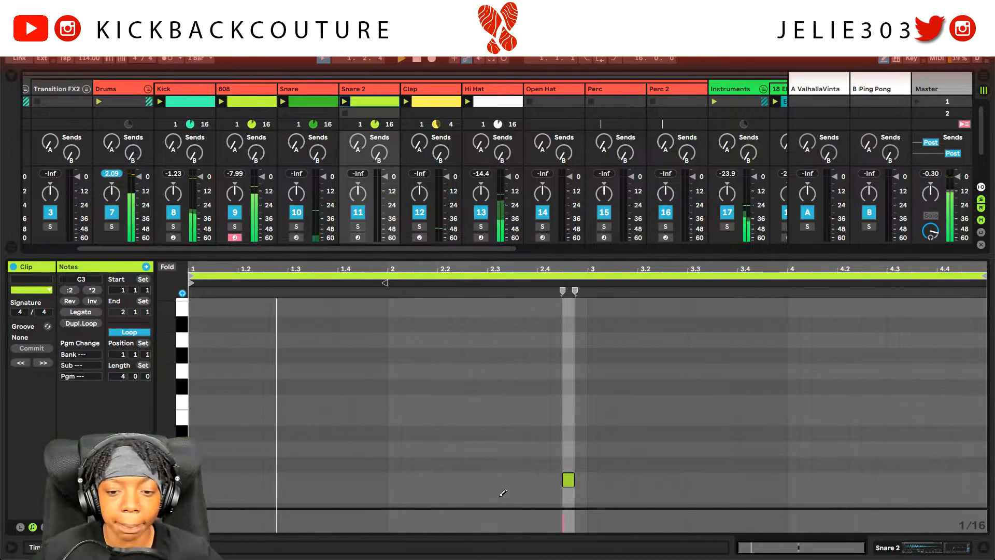
pyautogui.keyDown('shift'); pyautogui.click(325, 102); pyautogui.keyUp('shift')
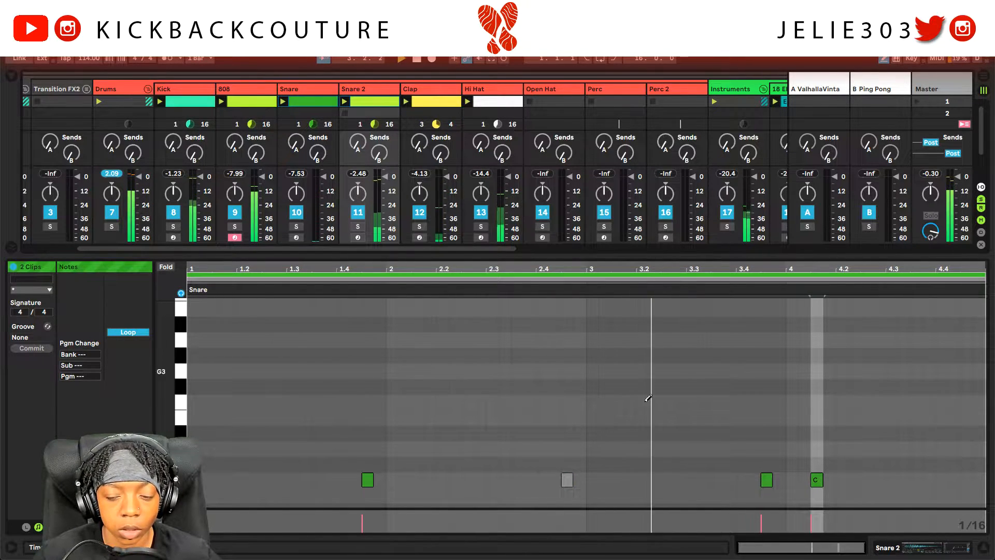
pyautogui.click(965, 479)
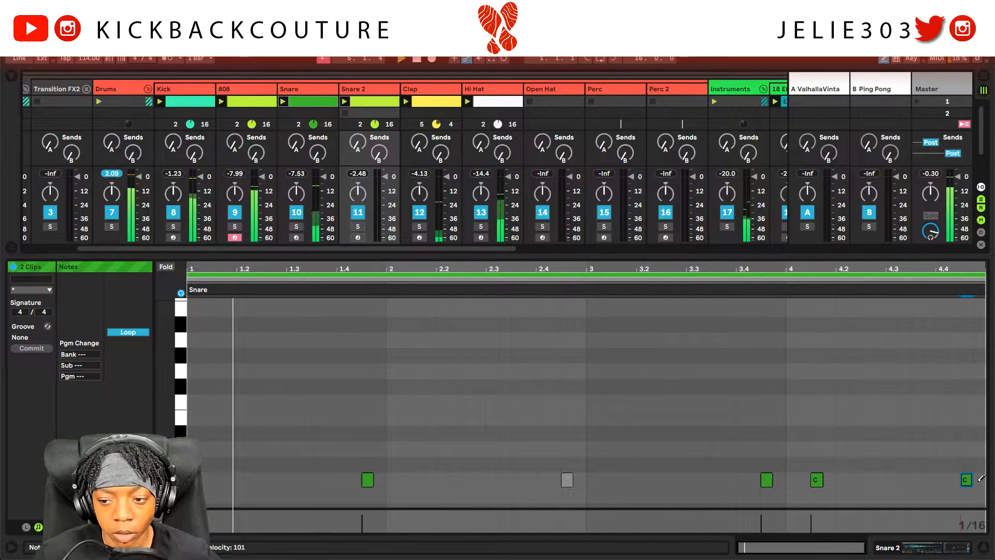
pyautogui.click(978, 480)
pyautogui.click(970, 480)
pyautogui.click(978, 480)
pyautogui.press('space')
# Step: Add Snare 2 hits at the clip's end near 4.4.3 and at its start near 1.1.3
pyautogui.click(486, 283)
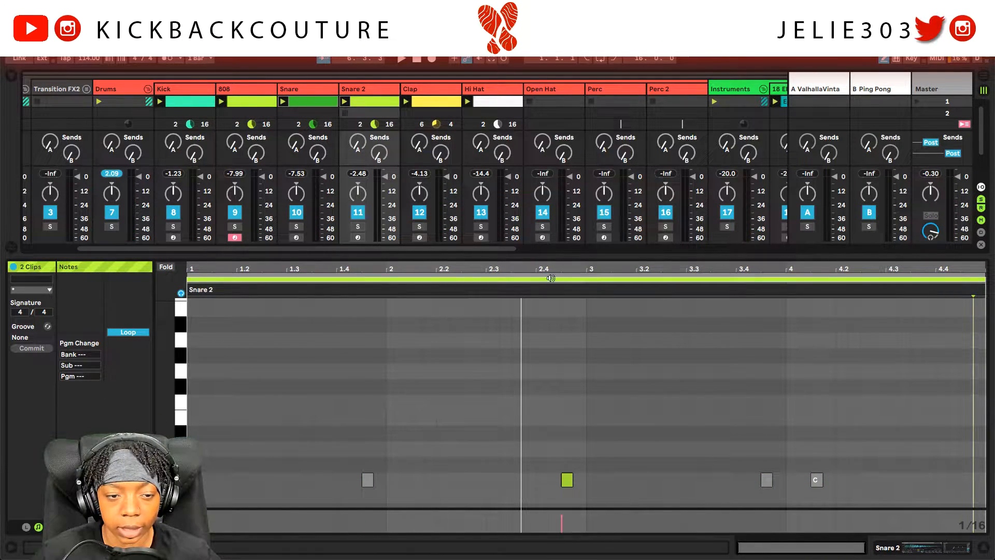
pyautogui.click(967, 481)
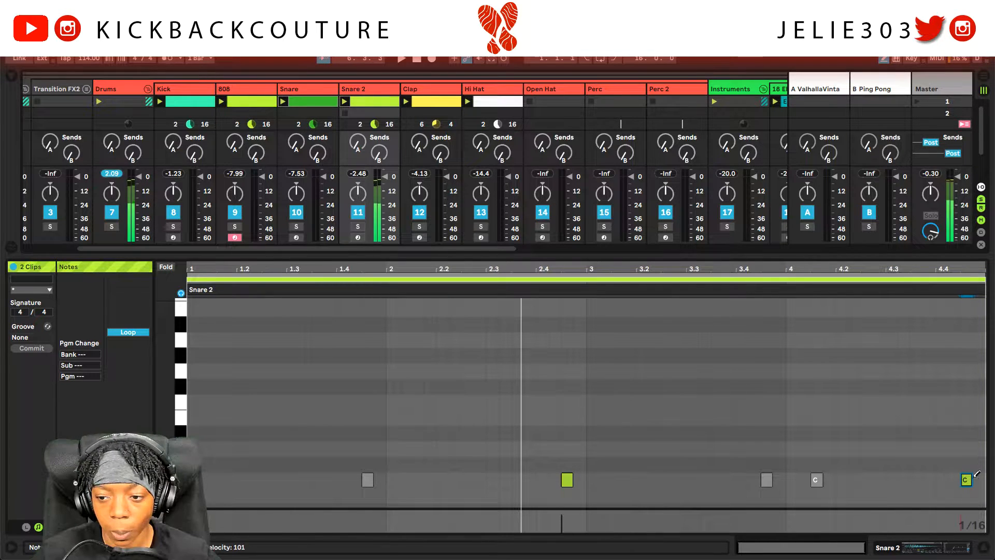
pyautogui.press('space')
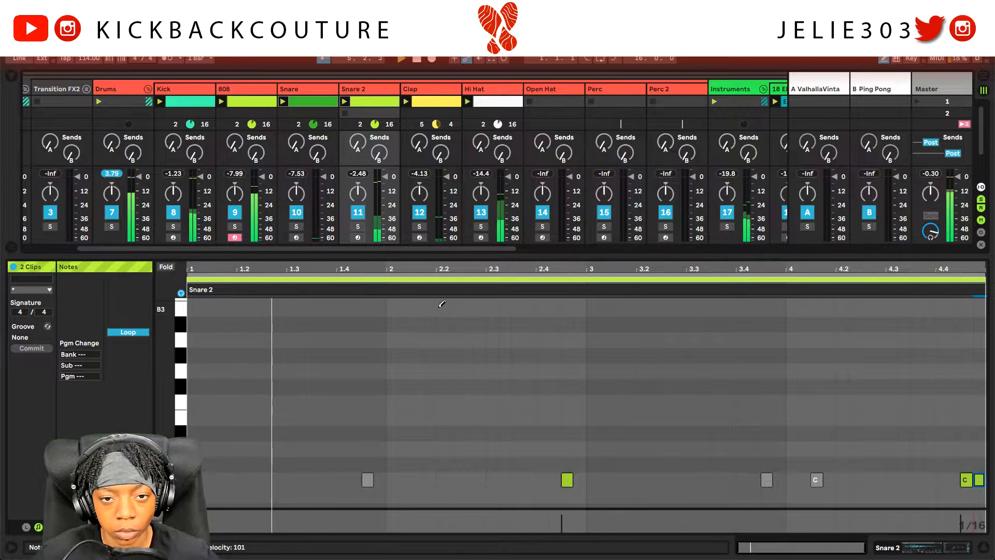
pyautogui.click(218, 479)
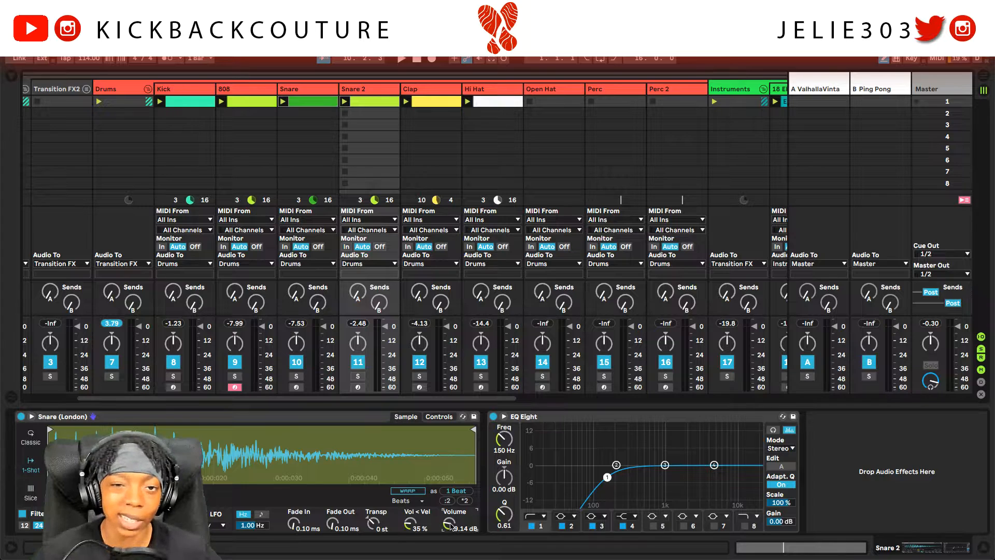
# Step: Duplicate the 808 track and delete the clip from the copy
pyautogui.click(240, 90)
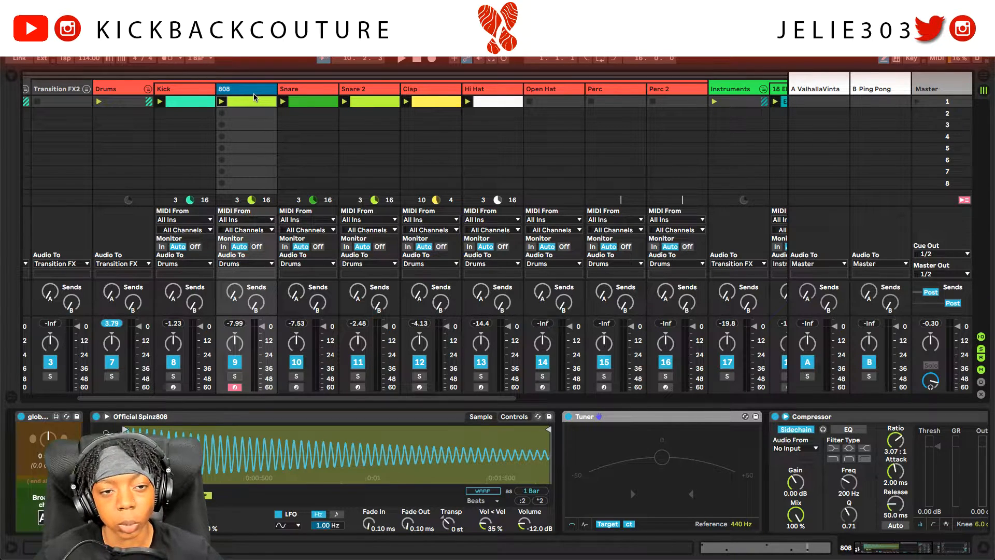
pyautogui.hotkey('ctrl', 'd')
pyautogui.click(299, 104)
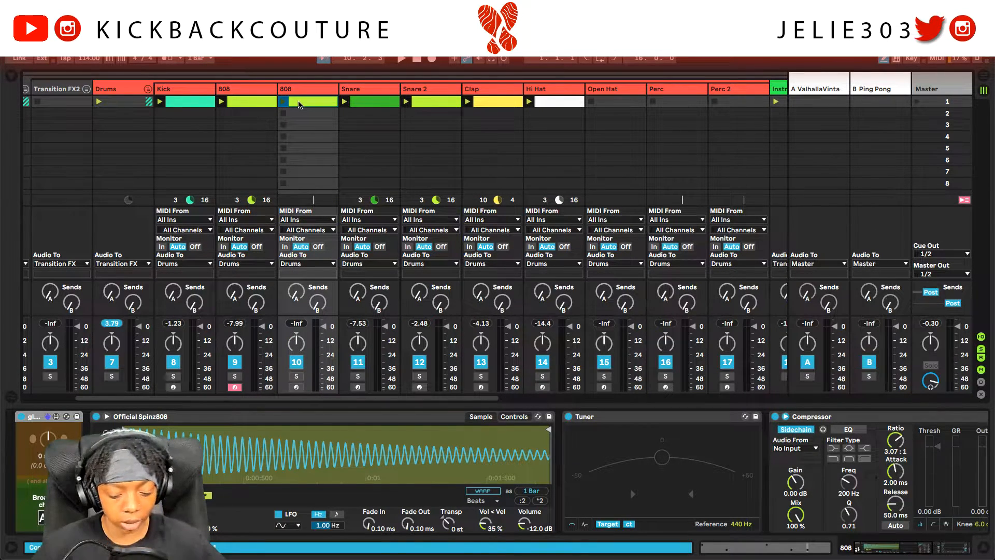
pyautogui.press('Delete')
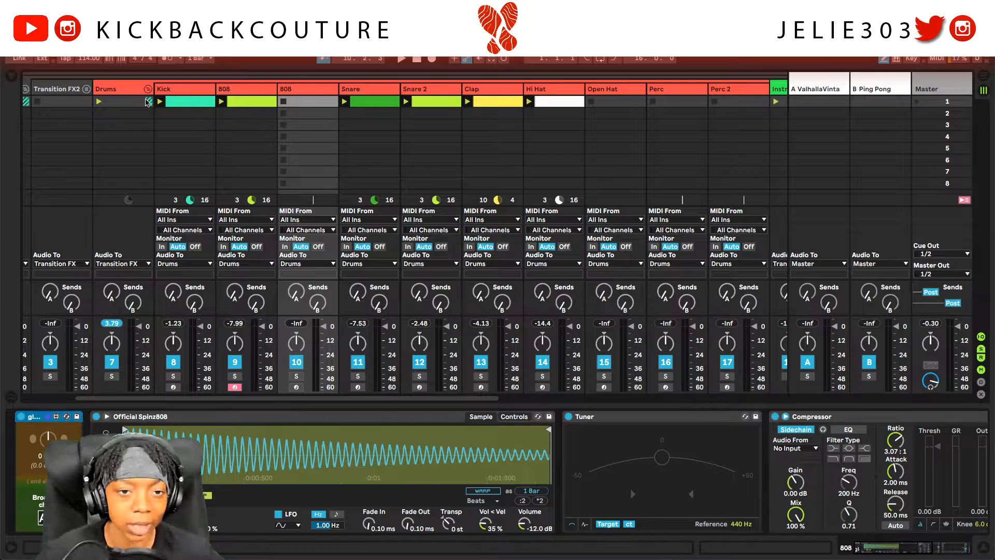
pyautogui.click(279, 92)
# Step: Load 808 (Toven).wav into the duplicate, rename it 808 2, and move the 808 clip to scene 2
pyautogui.click(8, 82)
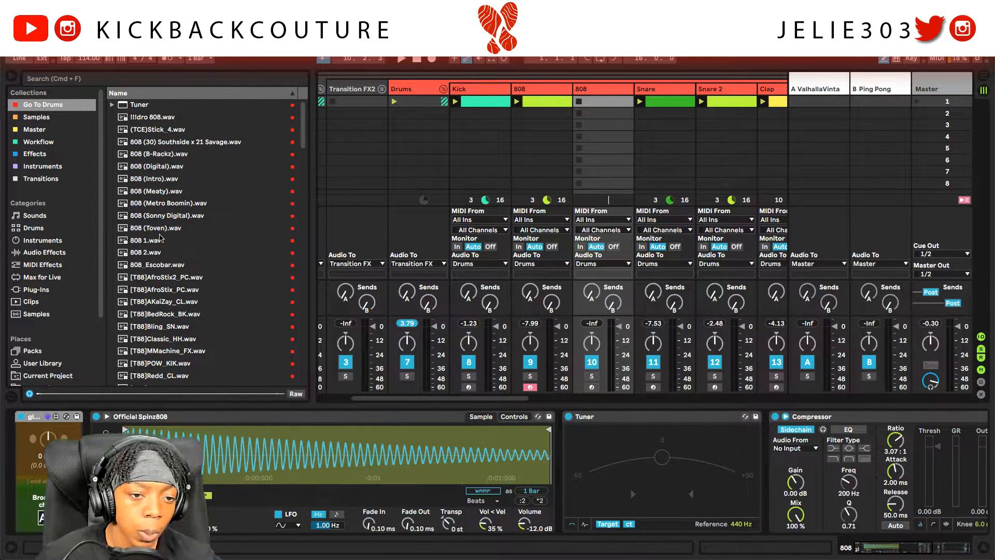
pyautogui.click(165, 229)
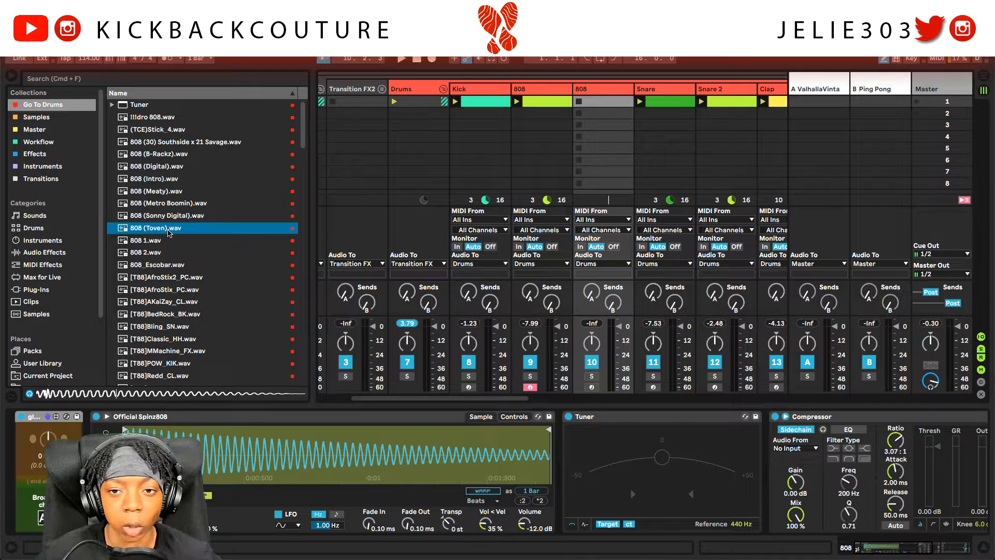
pyautogui.click(590, 90)
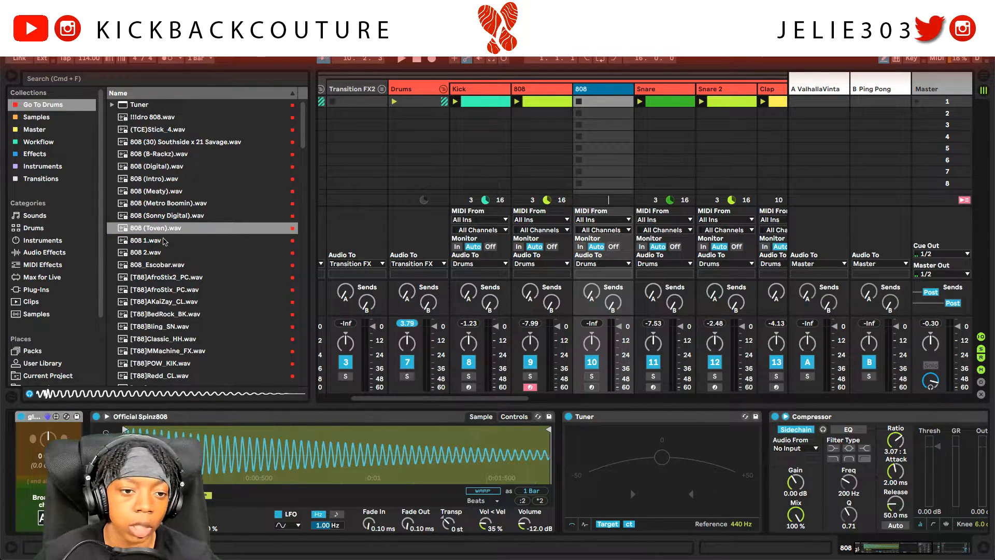
pyautogui.doubleClick(165, 229)
pyautogui.click(11, 78)
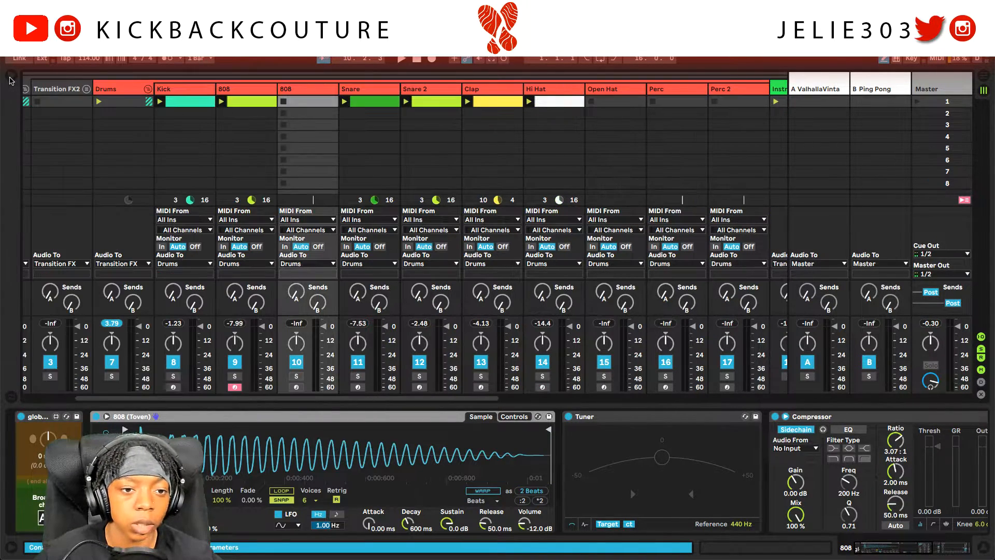
pyautogui.click(301, 92)
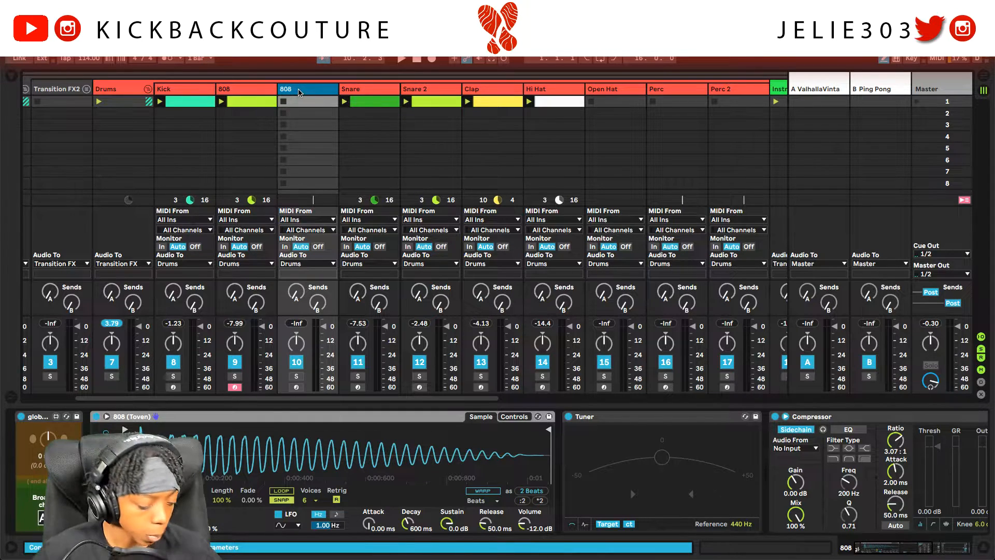
pyautogui.hotkey('ctrl', 'r')
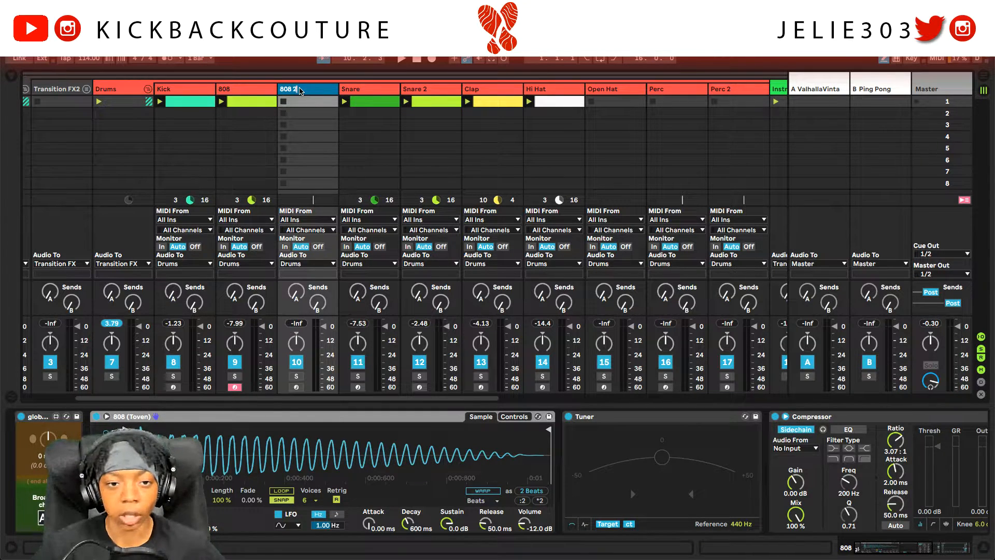
pyautogui.moveTo(254, 101)
pyautogui.mouseDown()
pyautogui.moveTo(233, 111)
pyautogui.moveTo(256, 111)
pyautogui.mouseUp()
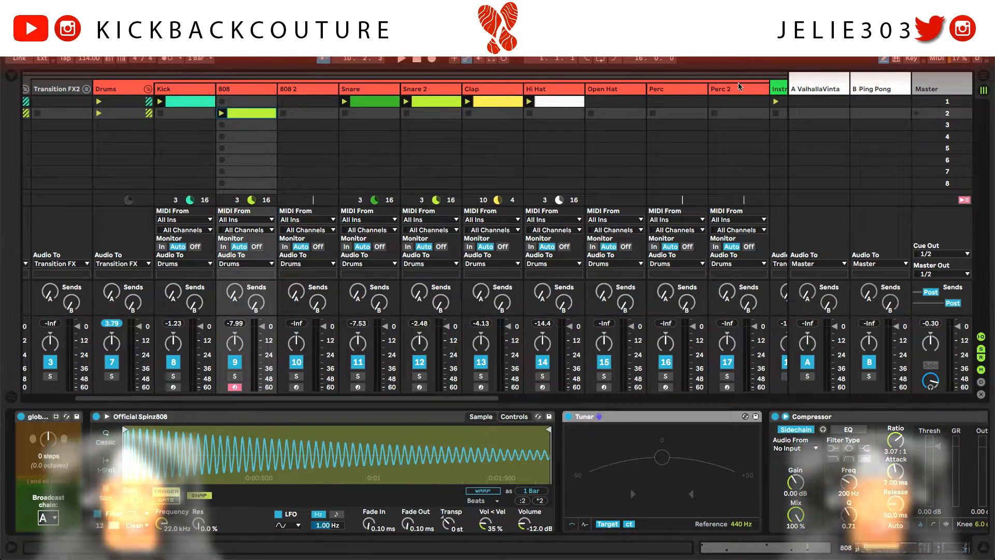
pyautogui.click(916, 101)
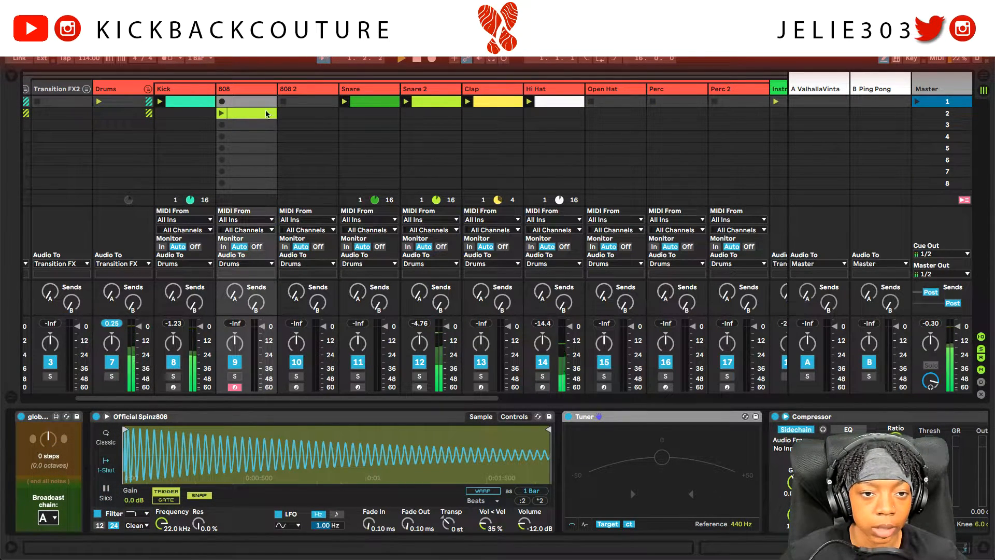
# Step: Create a four-bar MIDI clip on 808 2 with a C3 note at the start
pyautogui.doubleClick(299, 102)
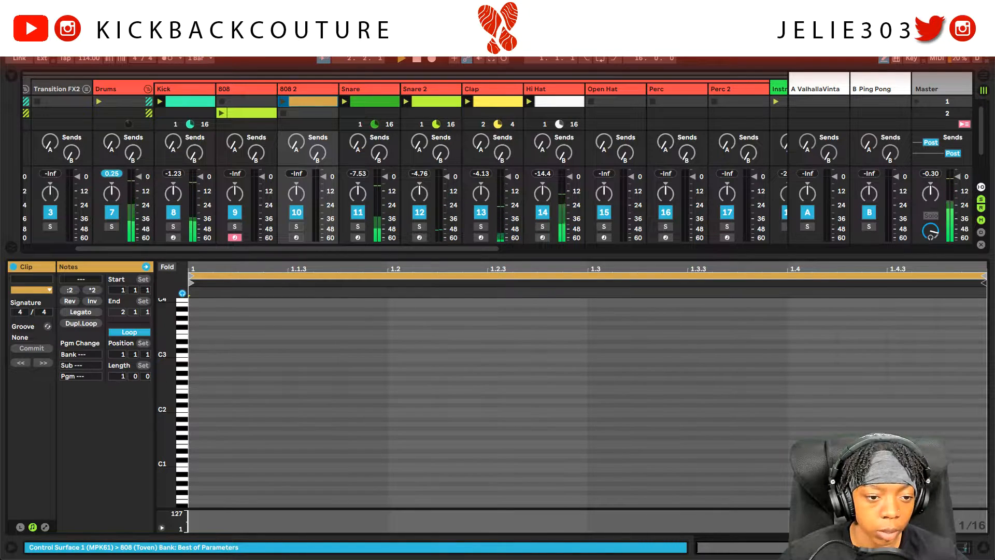
pyautogui.click(124, 376)
pyautogui.press('Return')
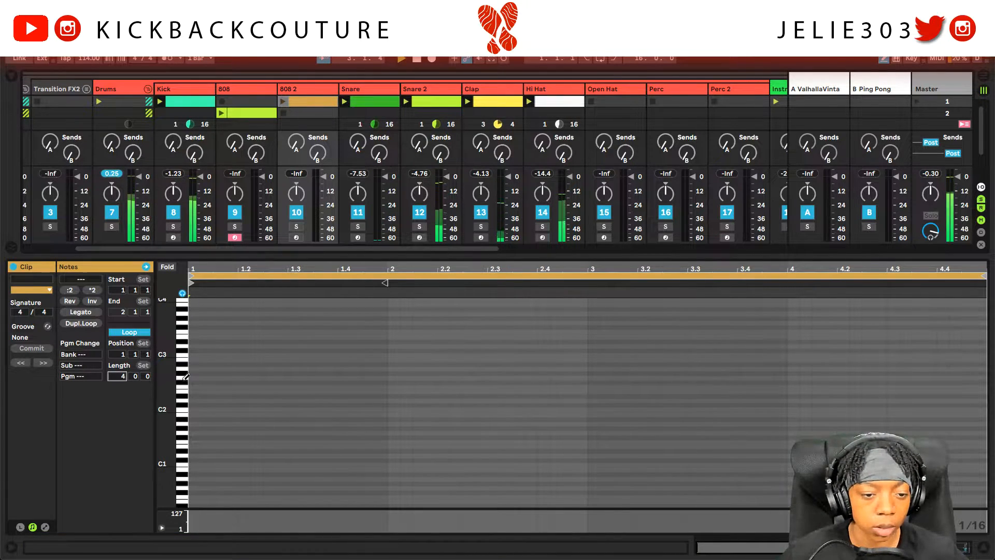
pyautogui.scroll(3, 209, 403)
pyautogui.scroll(-5, 231, 409)
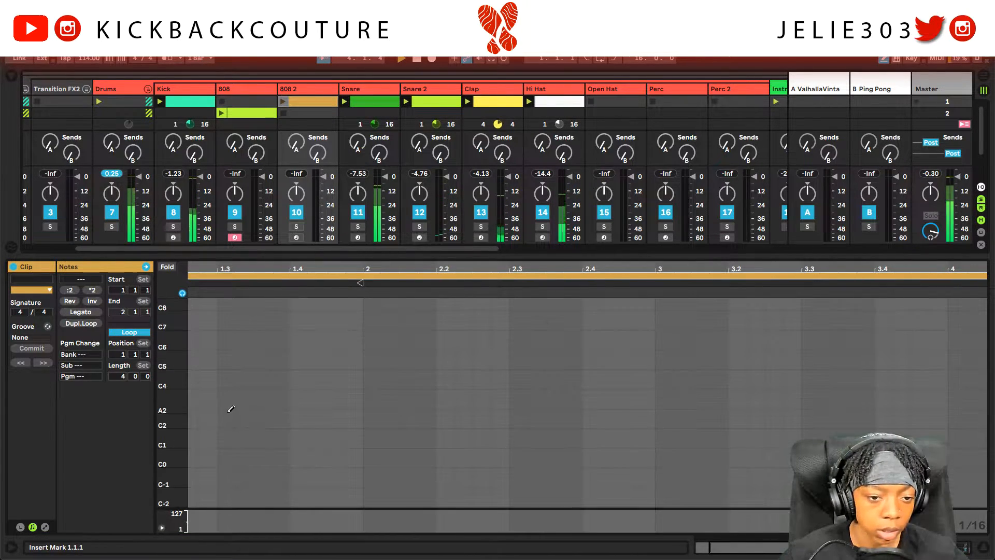
pyautogui.scroll(-3, 260, 412)
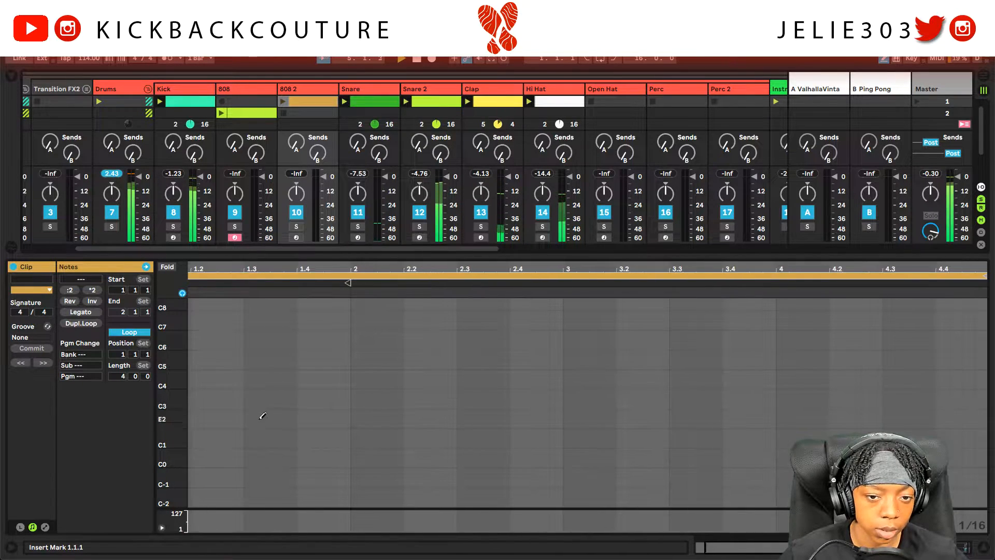
pyautogui.scroll(5, 260, 400)
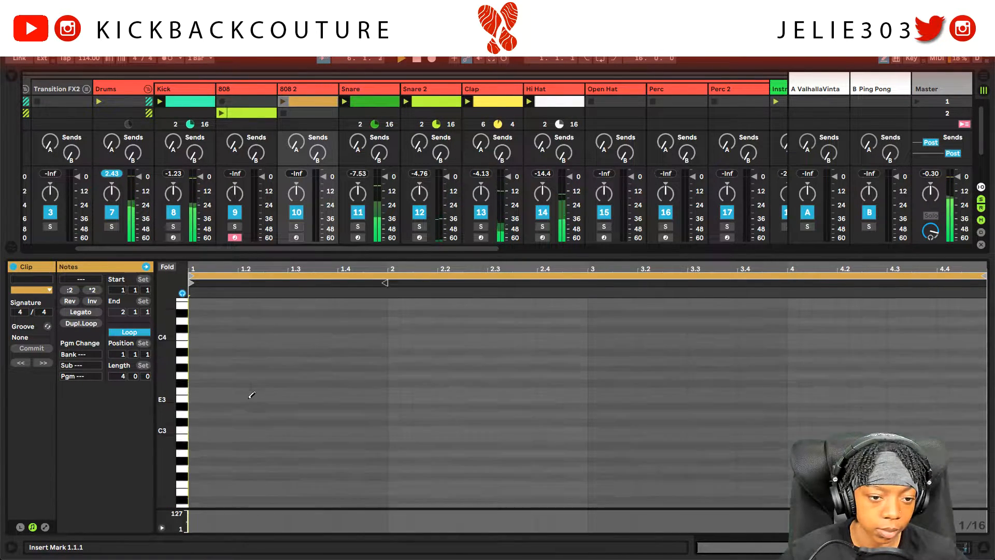
pyautogui.scroll(-3, 225, 409)
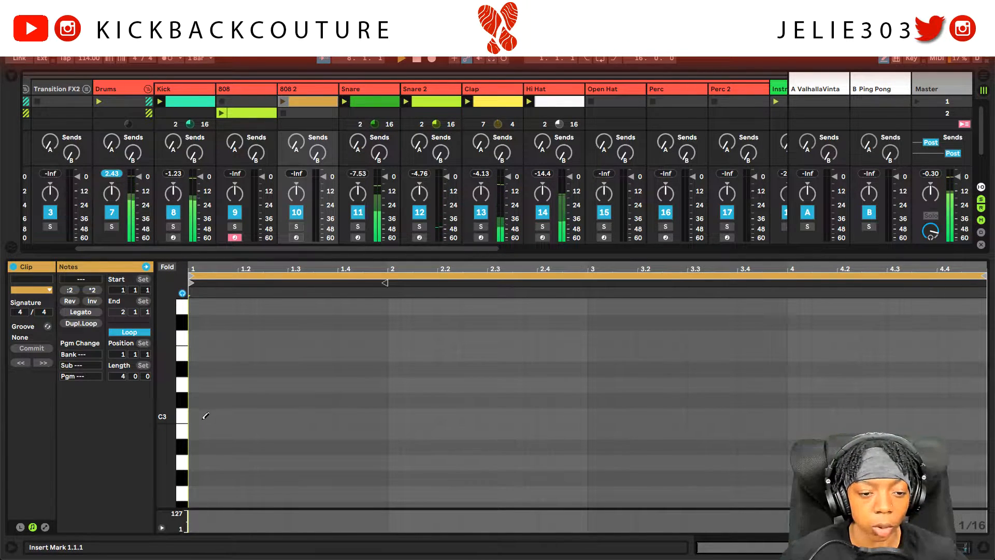
pyautogui.scroll(-2, 211, 414)
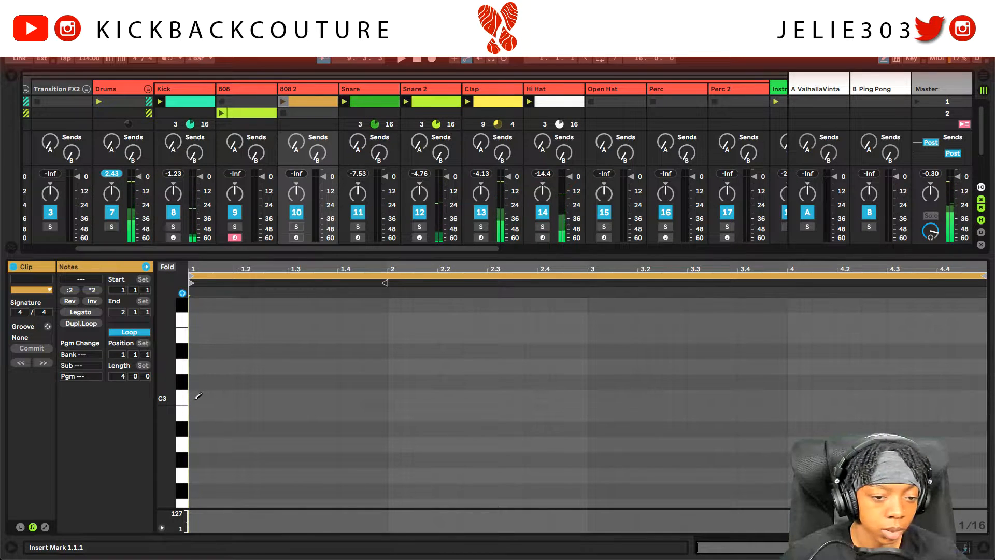
pyautogui.click(195, 397)
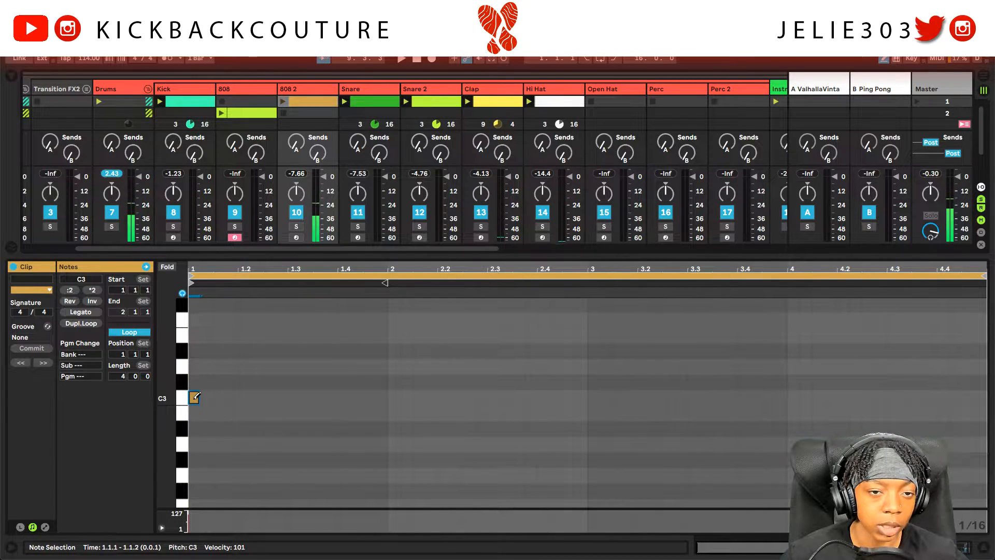
# Step: Arm the 808 2 track for recording and reopen its clip's notes
pyautogui.doubleClick(321, 92)
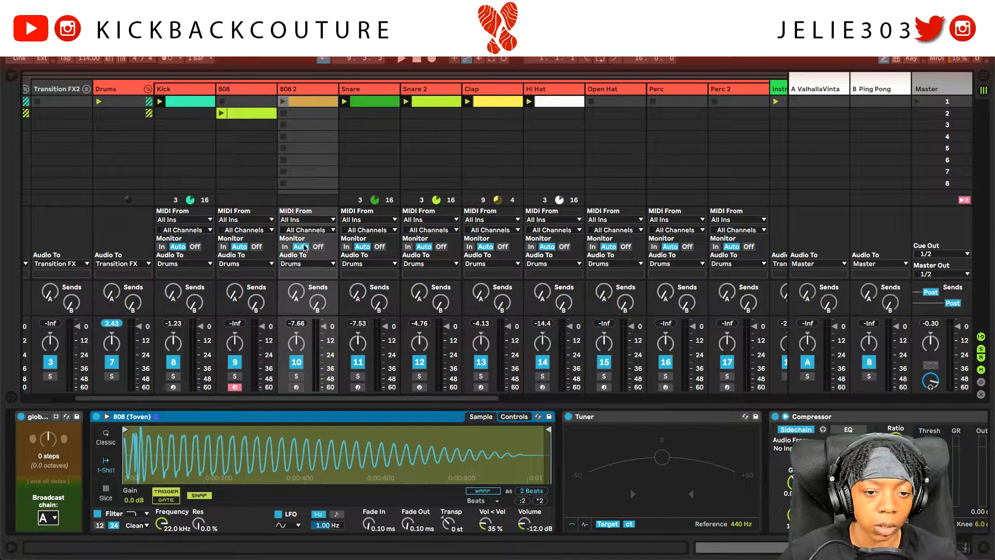
pyautogui.click(297, 388)
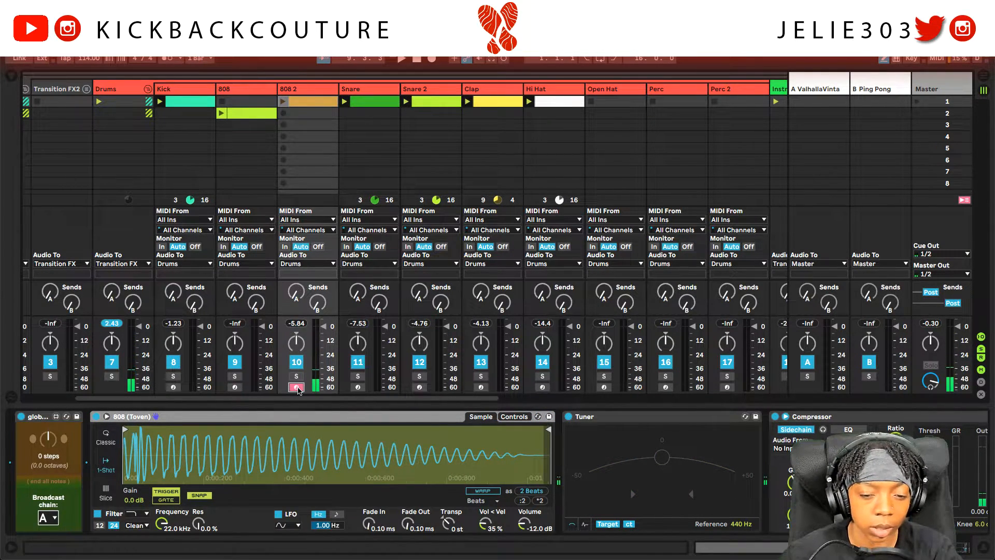
pyautogui.doubleClick(299, 91)
pyautogui.doubleClick(299, 114)
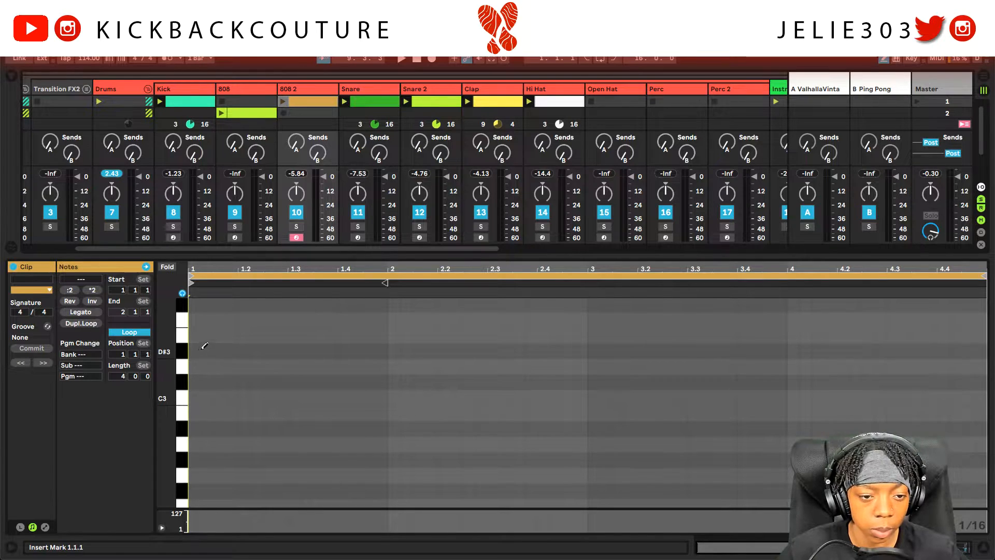
# Step: Draw 808 2 bass notes: D#3 at the start, 1.2.3 and 1.4, and G#3 at 2.2.1
pyautogui.click(195, 349)
pyautogui.scroll(2, 259, 358)
pyautogui.click(293, 393)
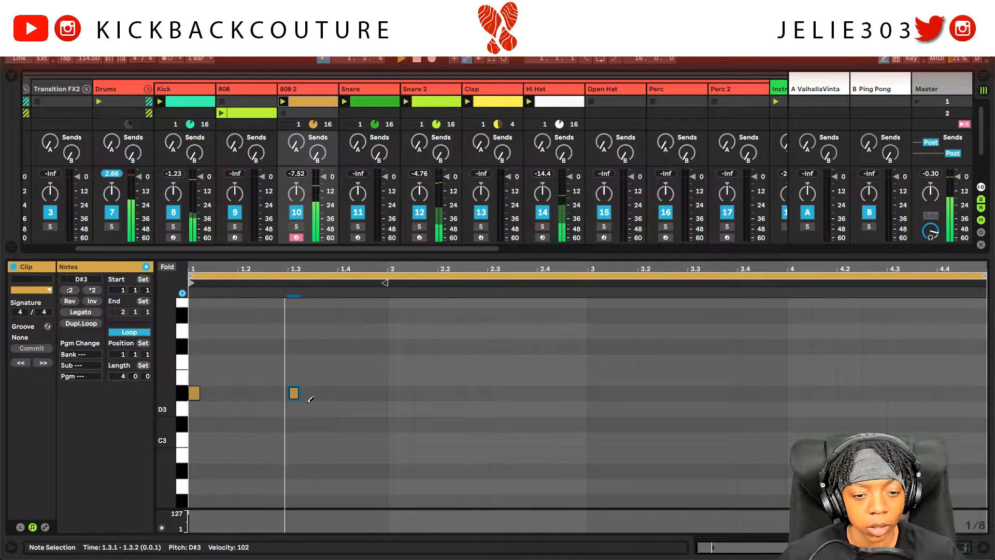
pyautogui.click(294, 393)
pyautogui.moveTo(267, 393); pyautogui.dragTo(283, 393)
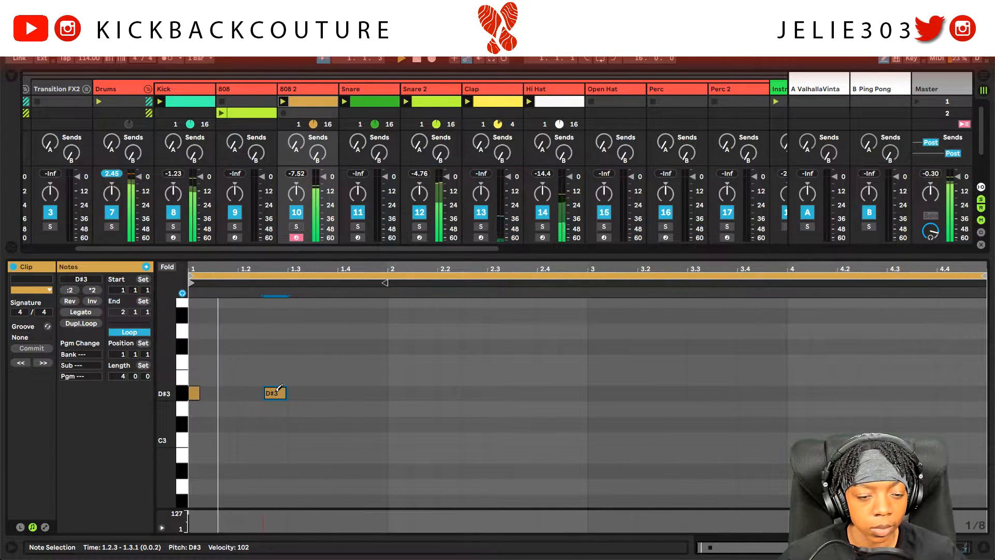
pyautogui.click(358, 392)
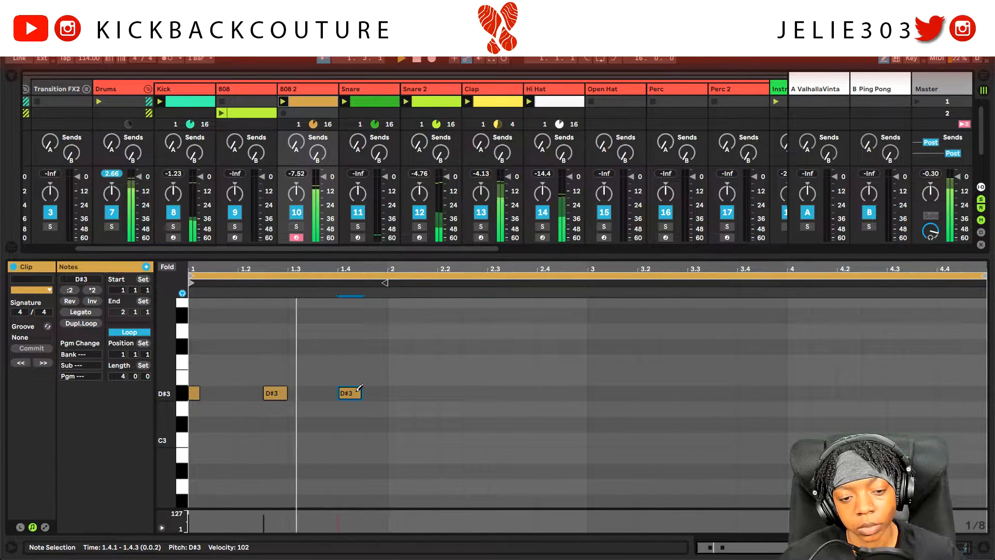
pyautogui.scroll(3, 411, 415)
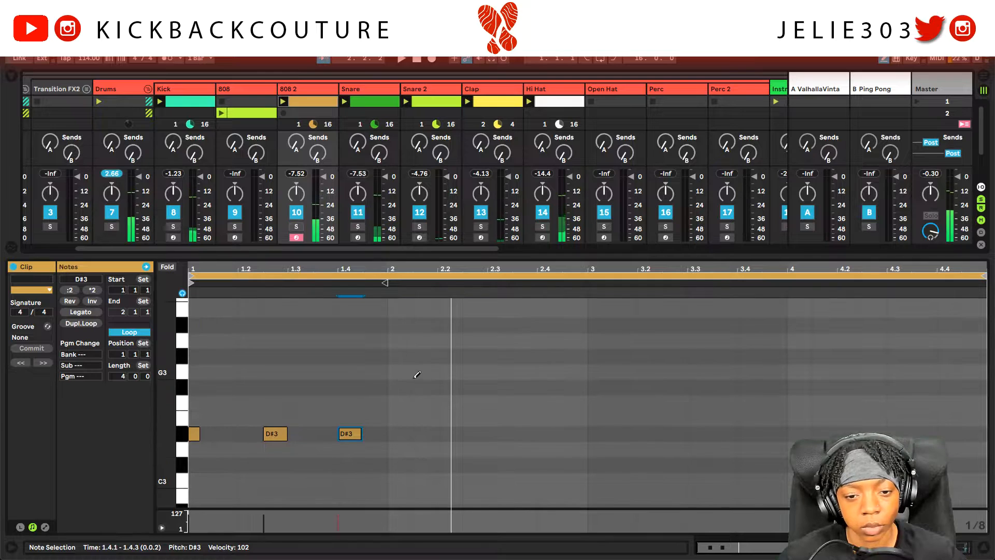
pyautogui.click(452, 327)
pyautogui.click(452, 327)
pyautogui.click(452, 357)
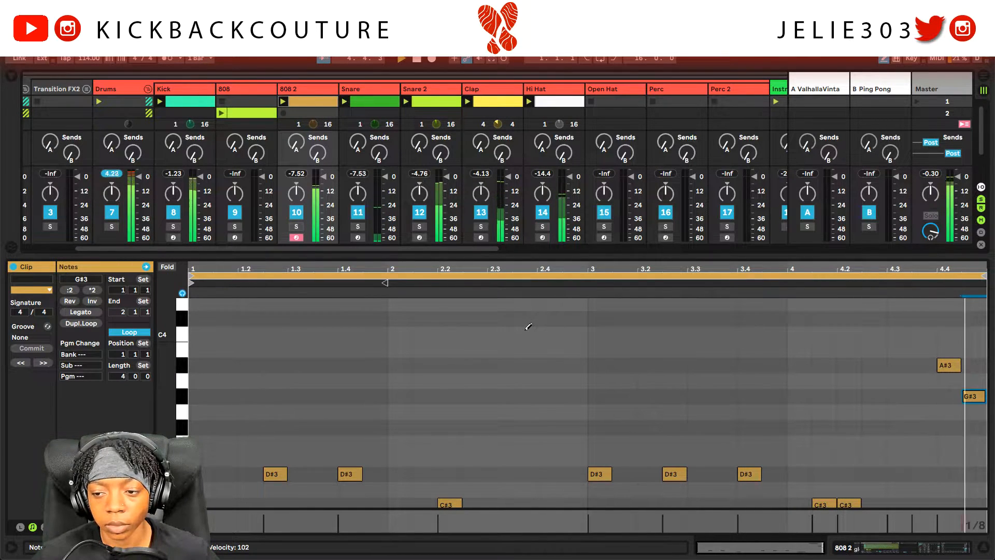
pyautogui.scroll(3, 240, 334)
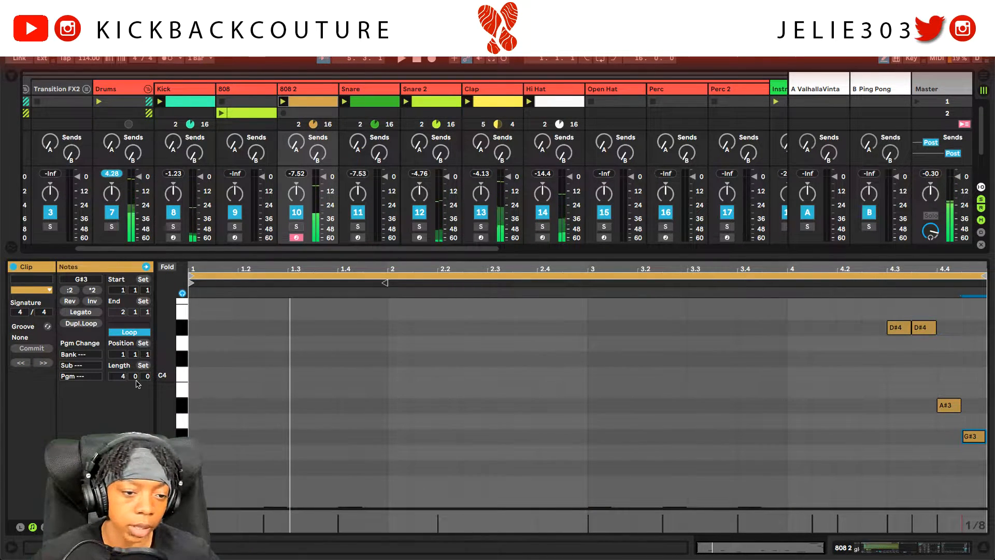
# Step: Double the clip to 8 bars and delete the four copied notes around bar 4–5
pyautogui.click(83, 323)
pyautogui.moveTo(598, 325); pyautogui.dragTo(493, 455)
pyautogui.press('Delete')
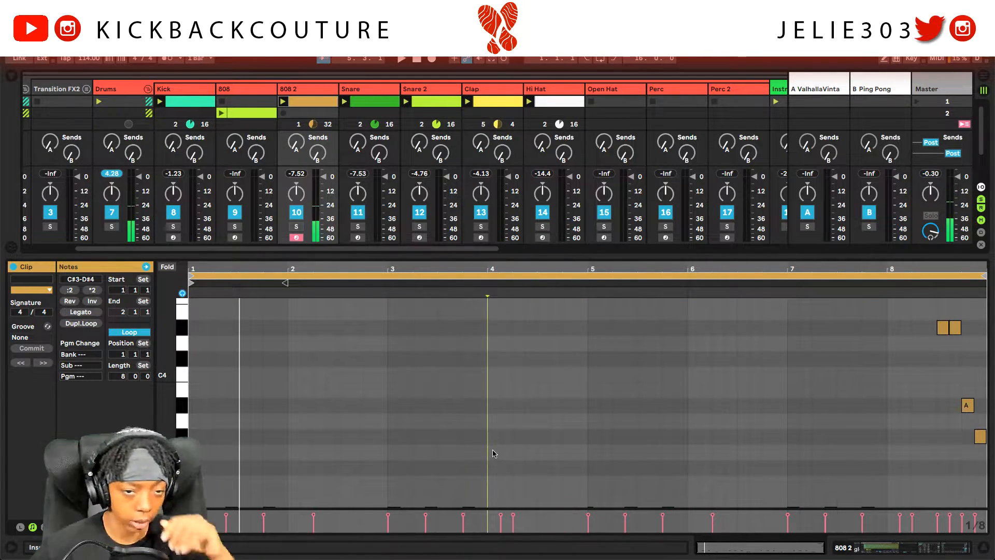
pyautogui.moveTo(613, 257); pyautogui.dragTo(614, 355)
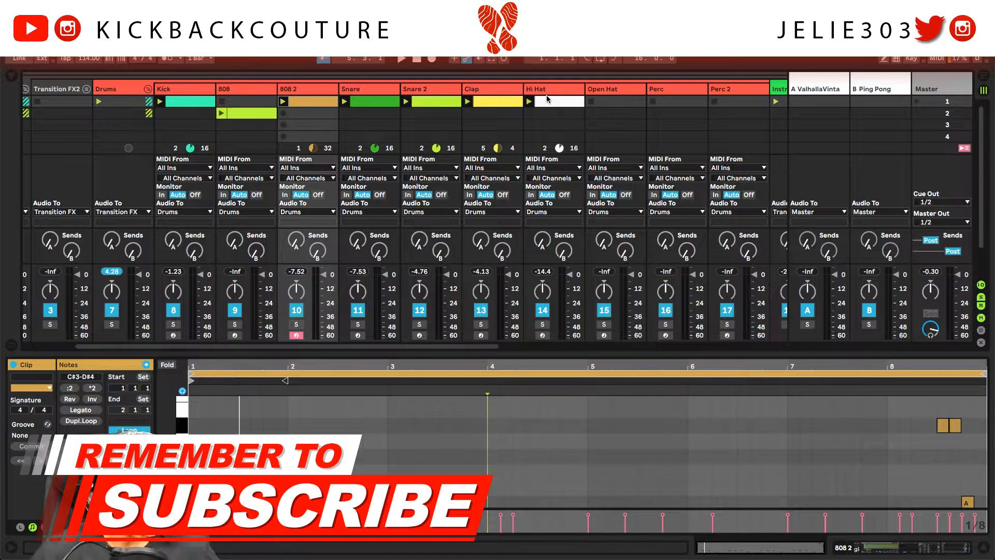
# Step: Create an Open Hat clip with a C3 hit and launch it
pyautogui.hscroll(2, 554, 101)
pyautogui.doubleClick(511, 90)
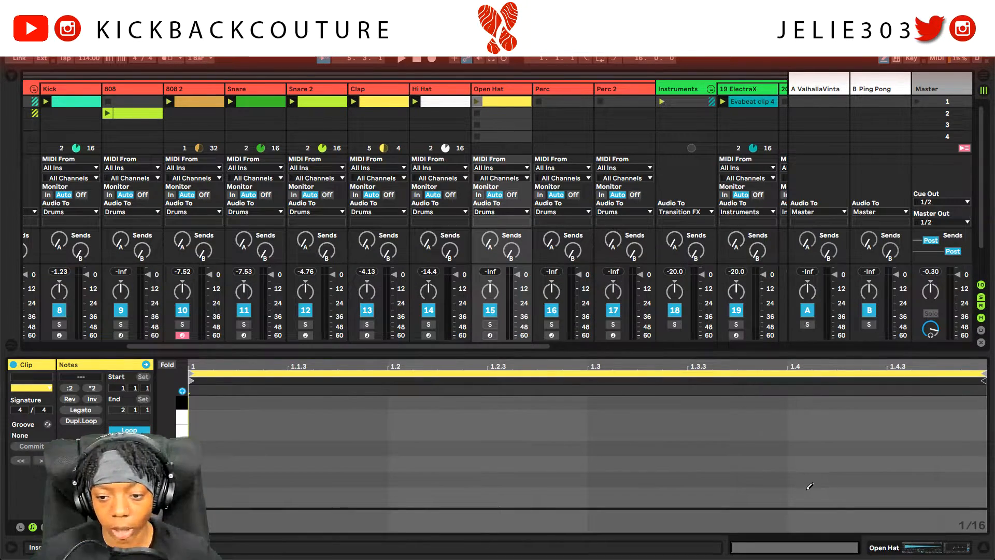
pyautogui.click(407, 491)
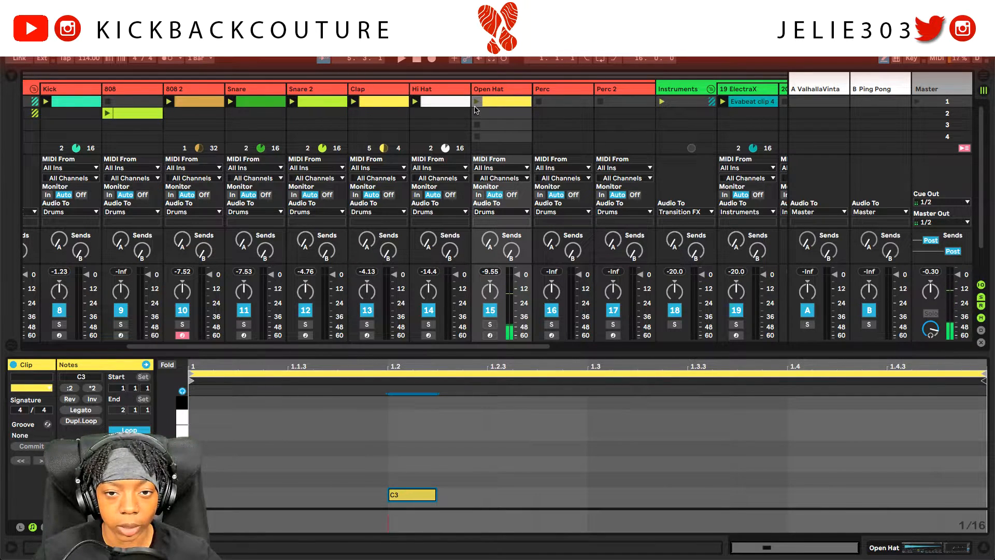
pyautogui.click(476, 101)
# Step: Fine-tune the open hat Simpler volume up slightly and back down a little
pyautogui.doubleClick(501, 90)
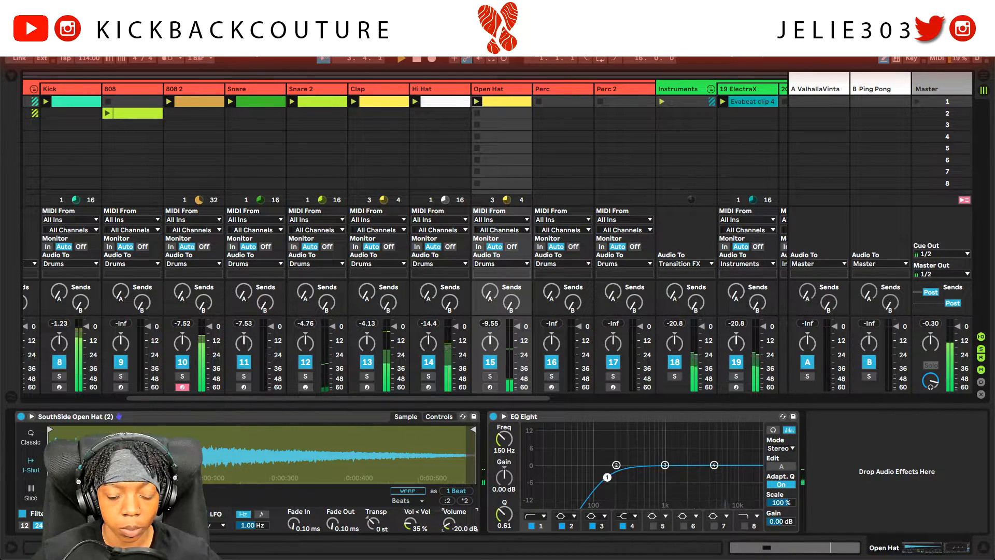
pyautogui.moveTo(449, 524); pyautogui.dragTo(449, 521)
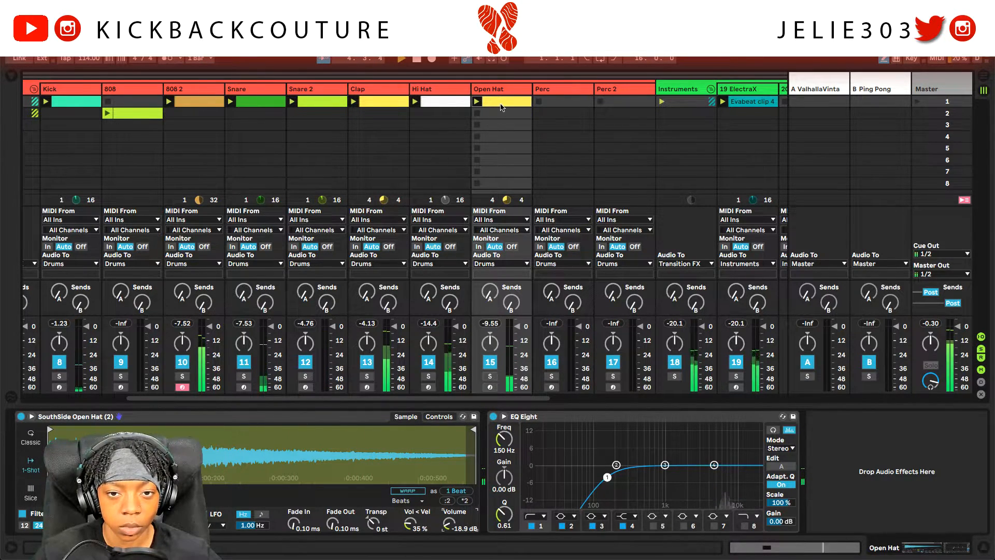
pyautogui.moveTo(450, 524); pyautogui.dragTo(450, 527)
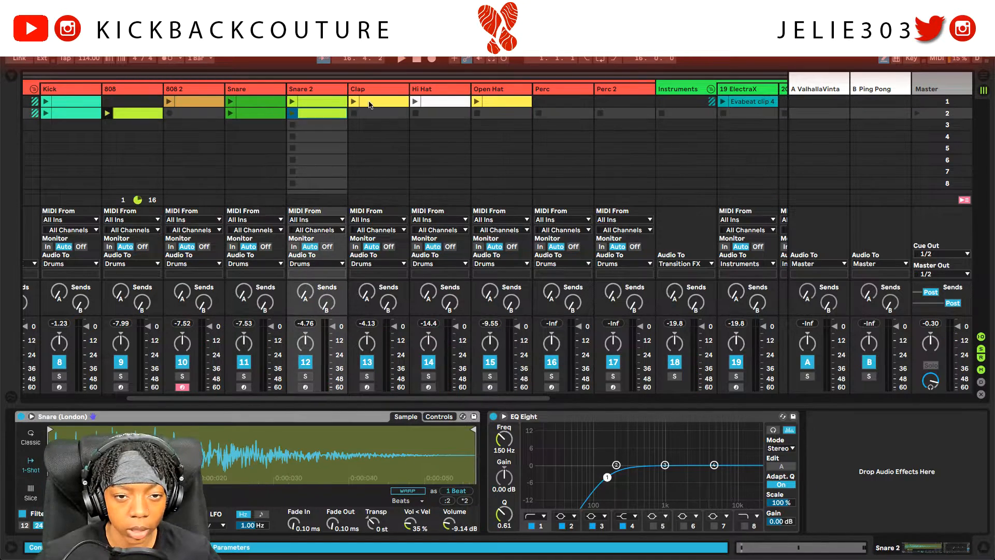
# Step: Copy the Clap, Hi Hat, Open Hat and Evabeat clip 4 clips into scene 2
pyautogui.moveTo(381, 102); pyautogui.dragTo(384, 114)
pyautogui.moveTo(441, 101); pyautogui.dragTo(440, 113)
pyautogui.moveTo(501, 101); pyautogui.dragTo(499, 115)
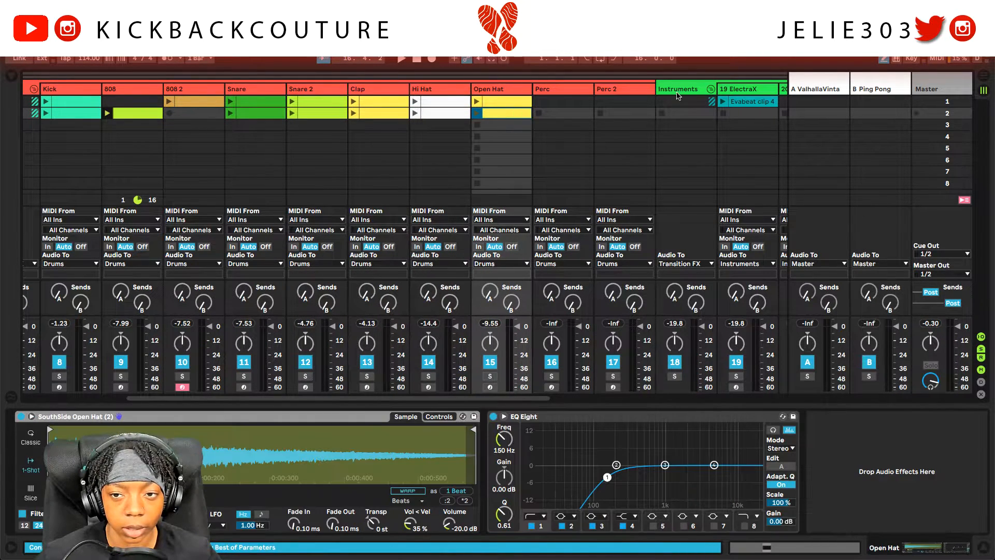
pyautogui.moveTo(748, 106); pyautogui.dragTo(750, 114)
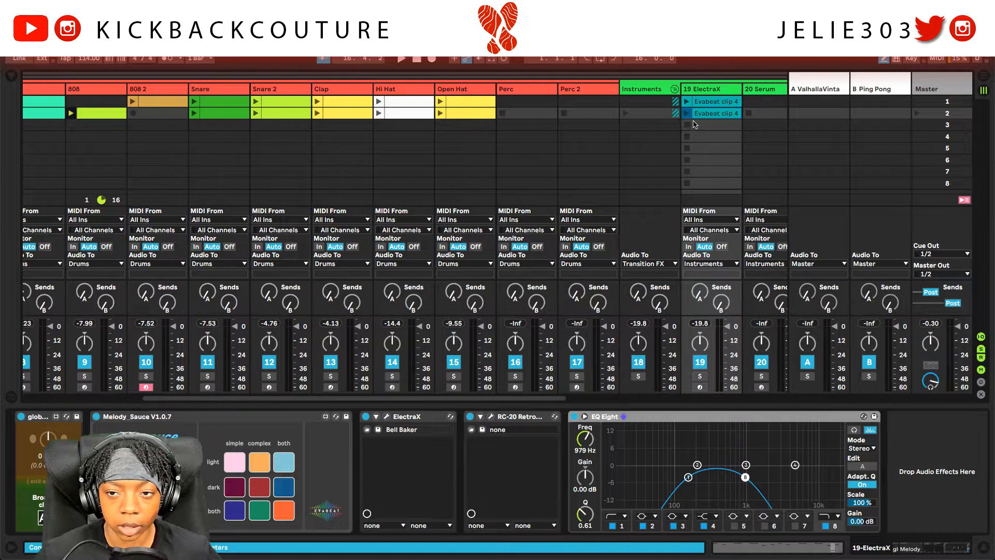
# Step: Play scene 1, then scene 2
pyautogui.hscroll(-2, 657, 151)
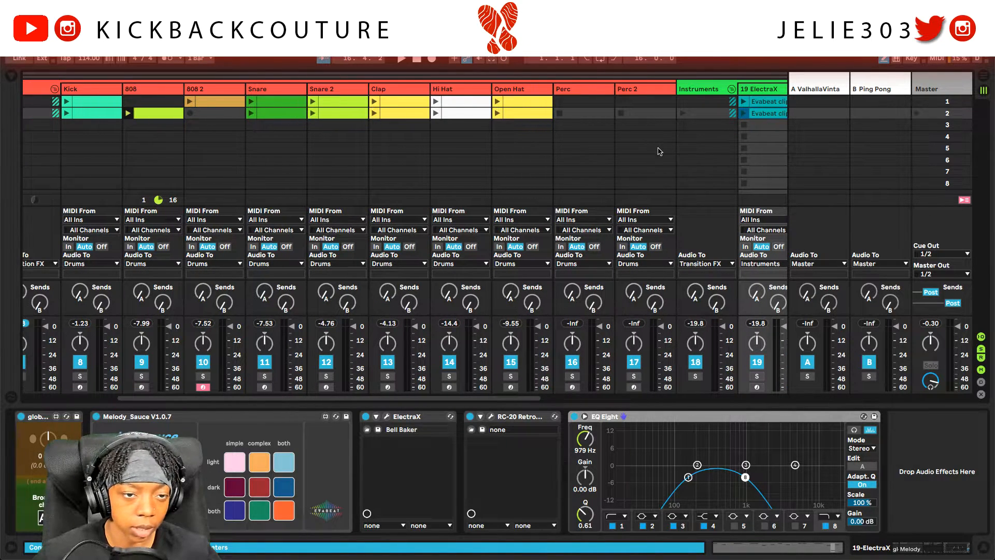
pyautogui.click(917, 106)
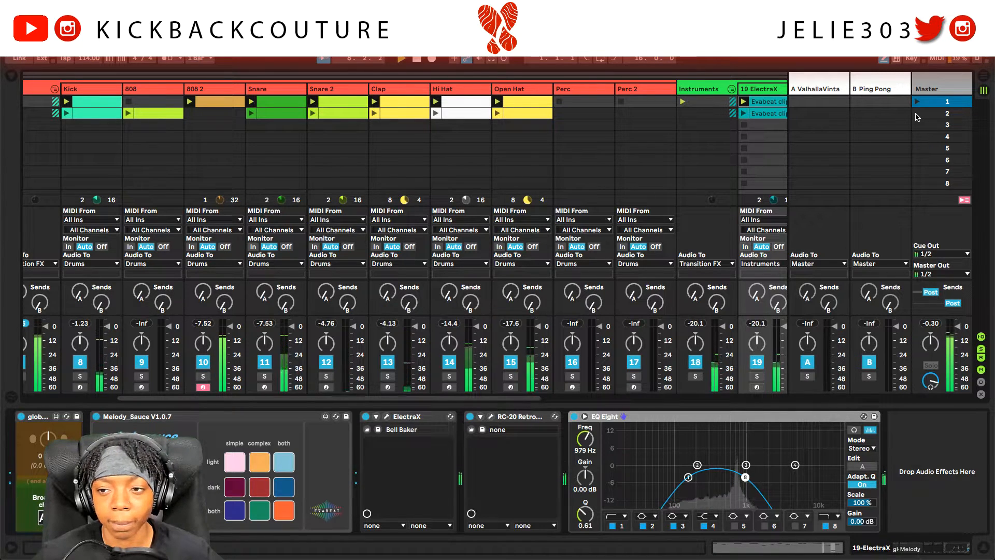
pyautogui.click(916, 114)
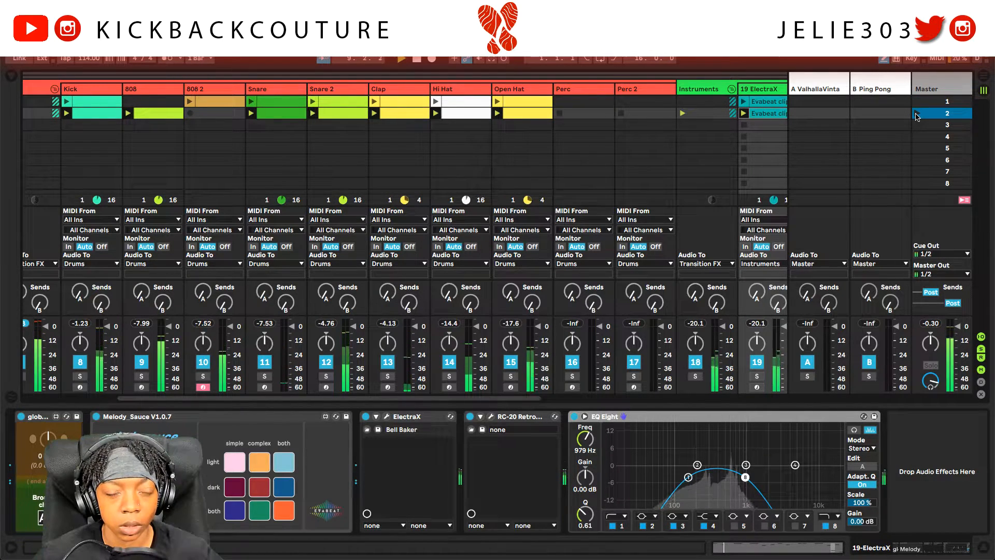
# Step: Switch the 808 track's Simpler to Classic mode
pyautogui.click(169, 91)
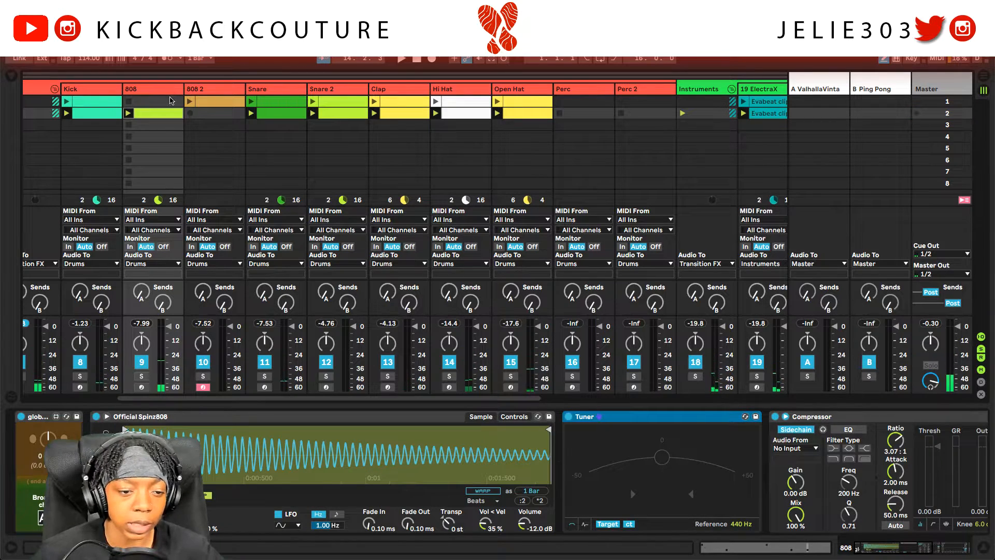
pyautogui.click(156, 90)
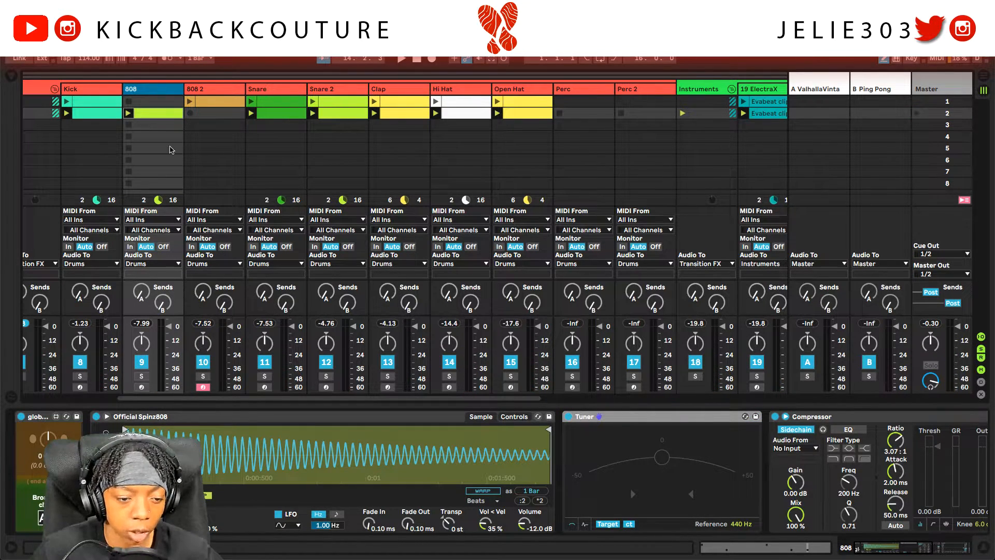
pyautogui.click(107, 439)
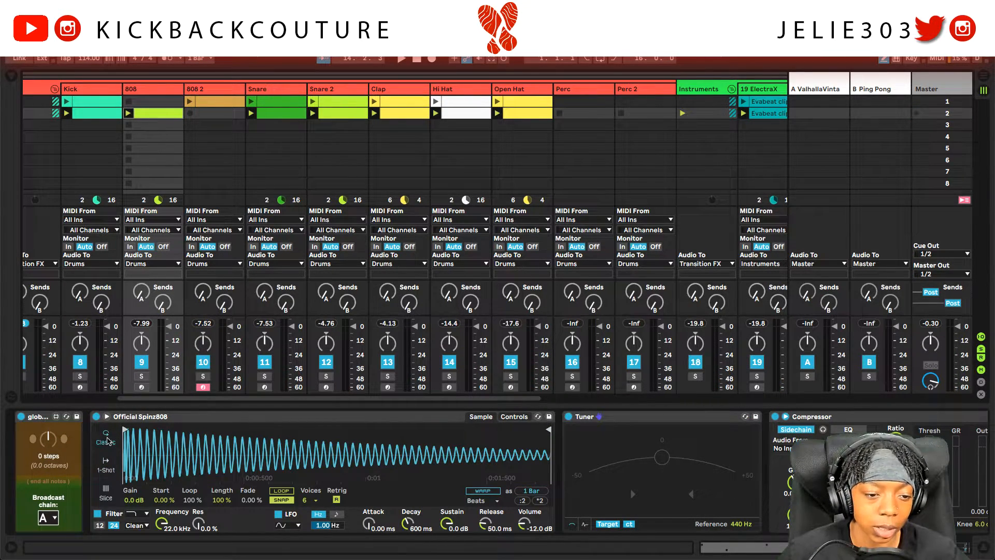
# Step: Make all notes in the scene 2 808 clip legato so each holds until the next
pyautogui.doubleClick(150, 118)
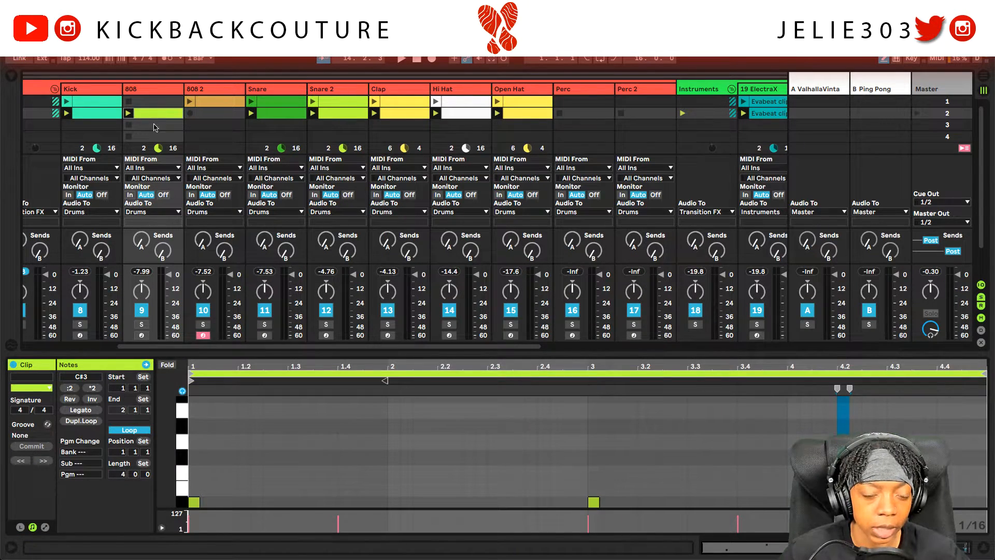
pyautogui.press('b')
pyautogui.click(239, 440)
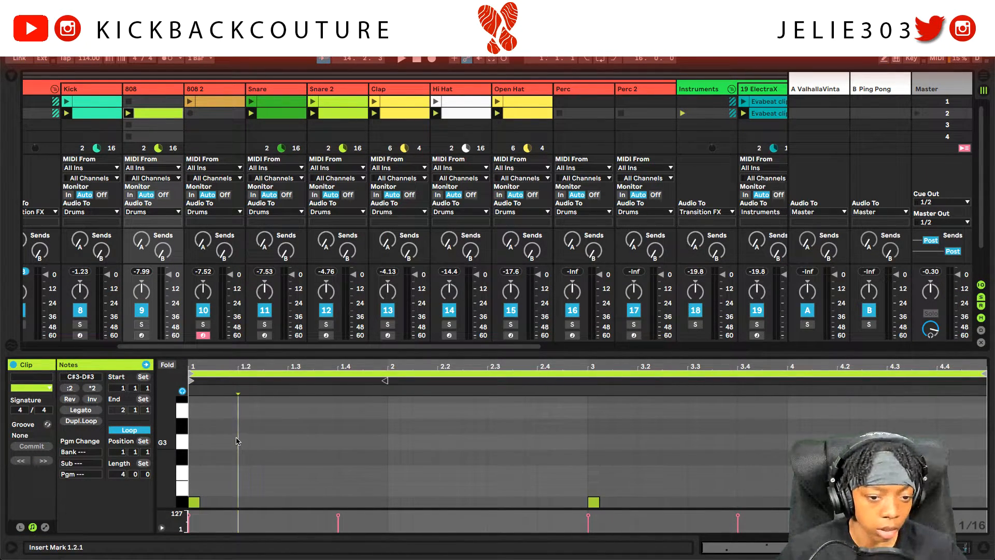
pyautogui.scroll(-2, 239, 441)
pyautogui.hotkey('ctrl', 'a')
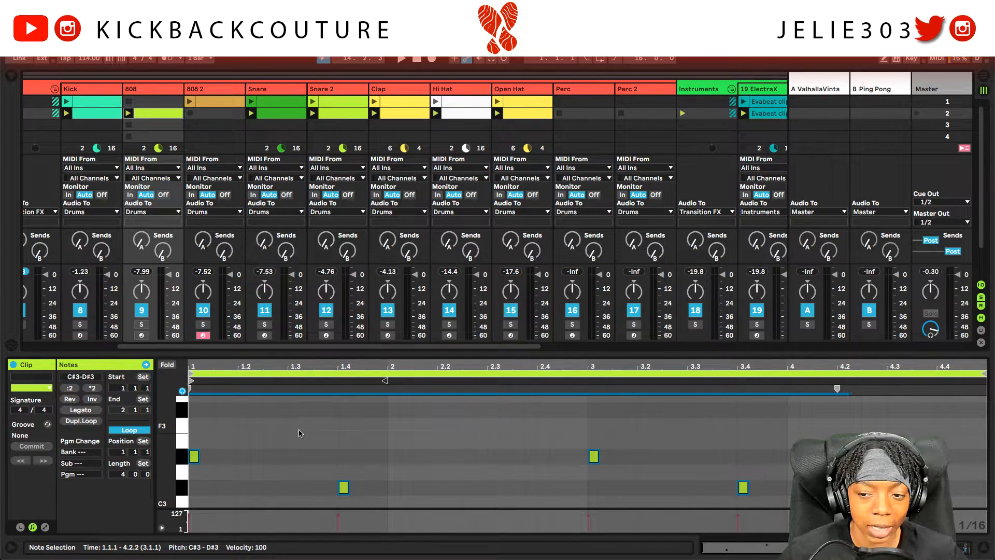
pyautogui.click(81, 410)
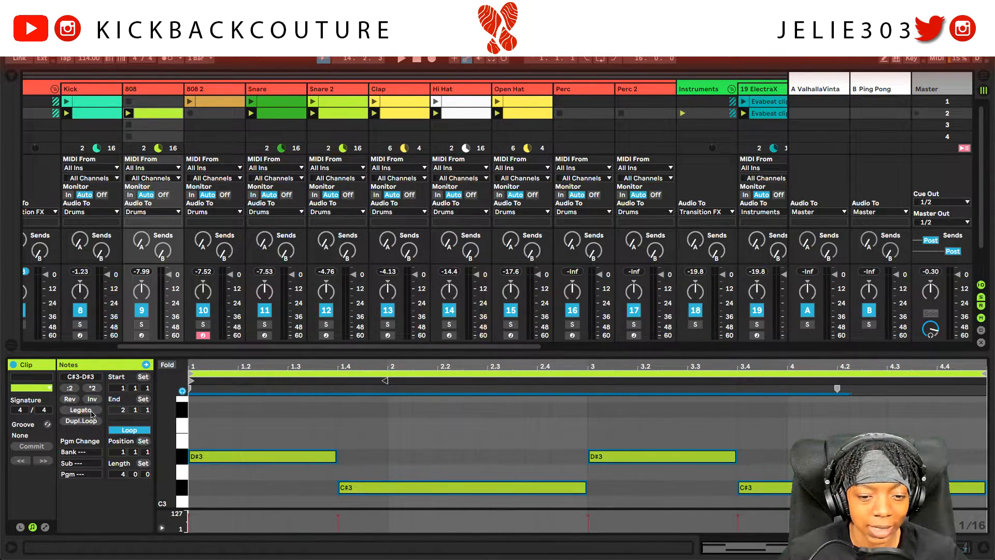
# Step: Open the 808 2 clip, select all its notes, and adjust a clip-panel control
pyautogui.scroll(-2, 322, 440)
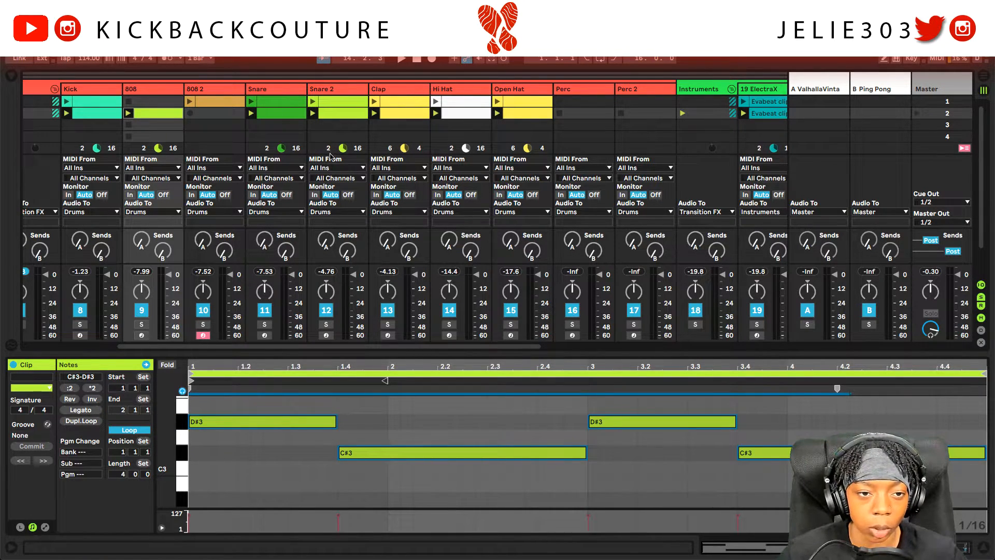
pyautogui.click(220, 104)
pyautogui.hotkey('ctrl', 'a')
pyautogui.moveTo(163, 434); pyautogui.dragTo(162, 419)
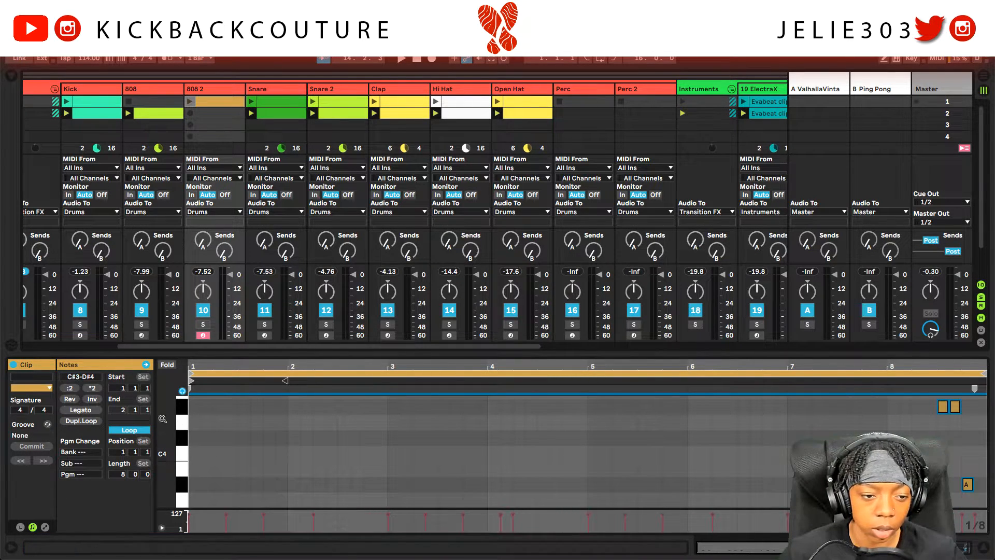
# Step: Switch the 808 2 Simpler to Classic mode and play scene 1 to hear it
pyautogui.click(214, 90)
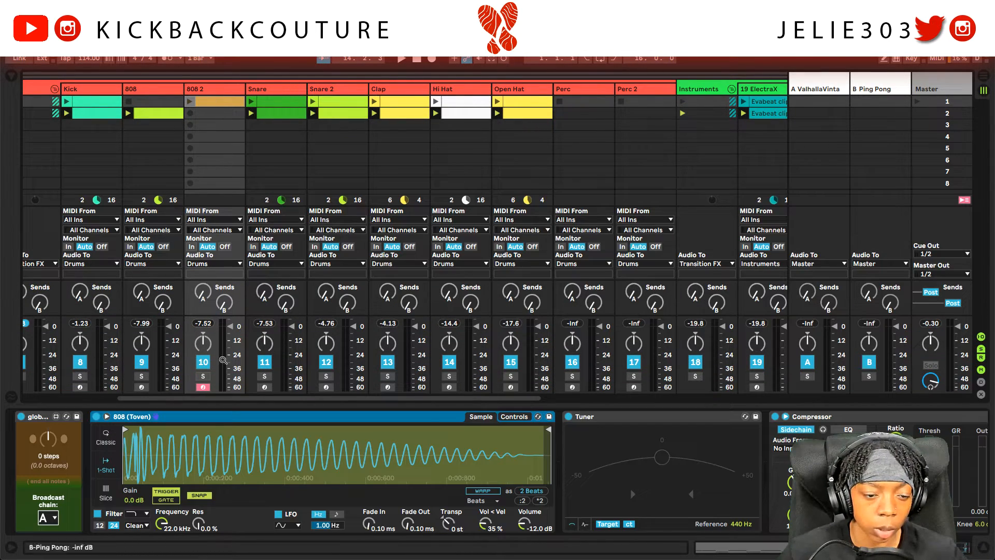
pyautogui.click(105, 441)
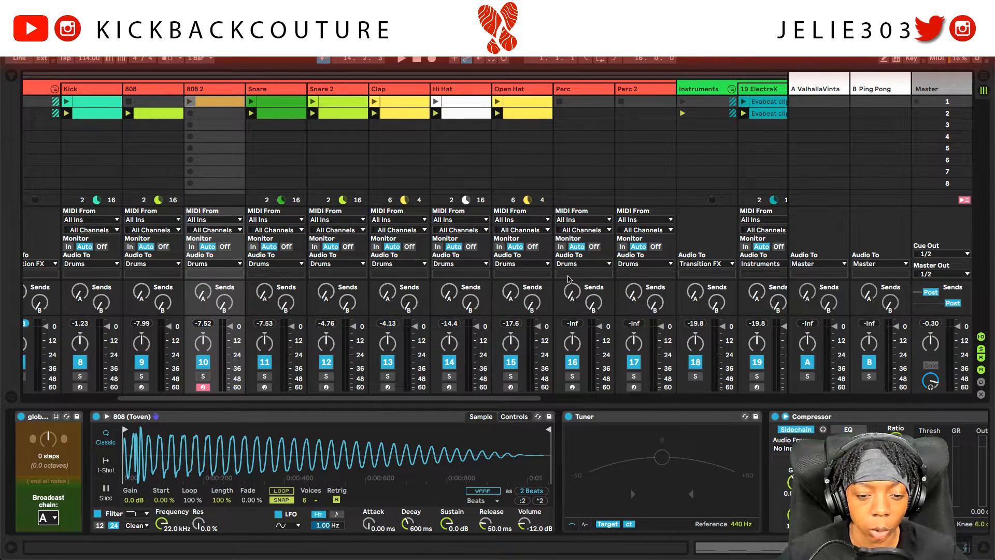
pyautogui.press('space')
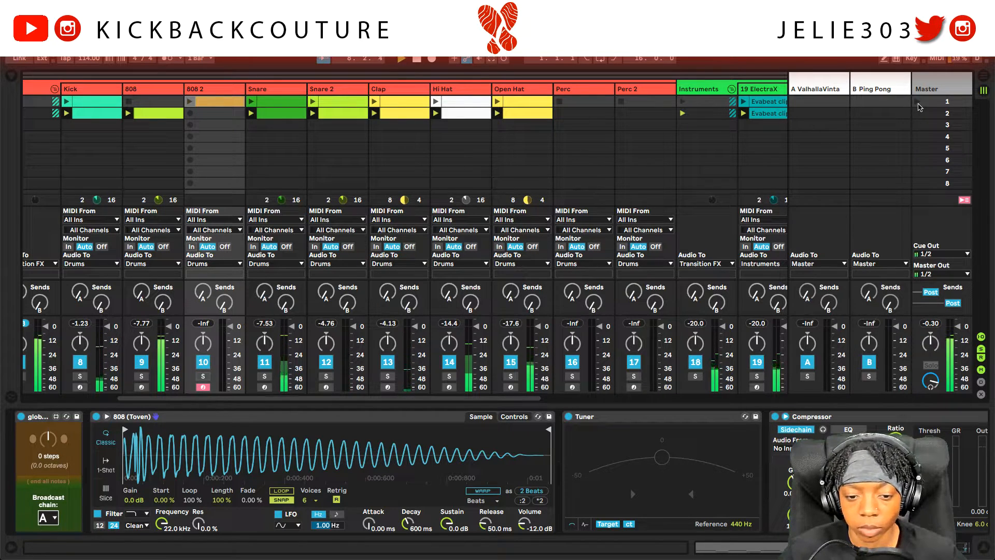
pyautogui.click(918, 106)
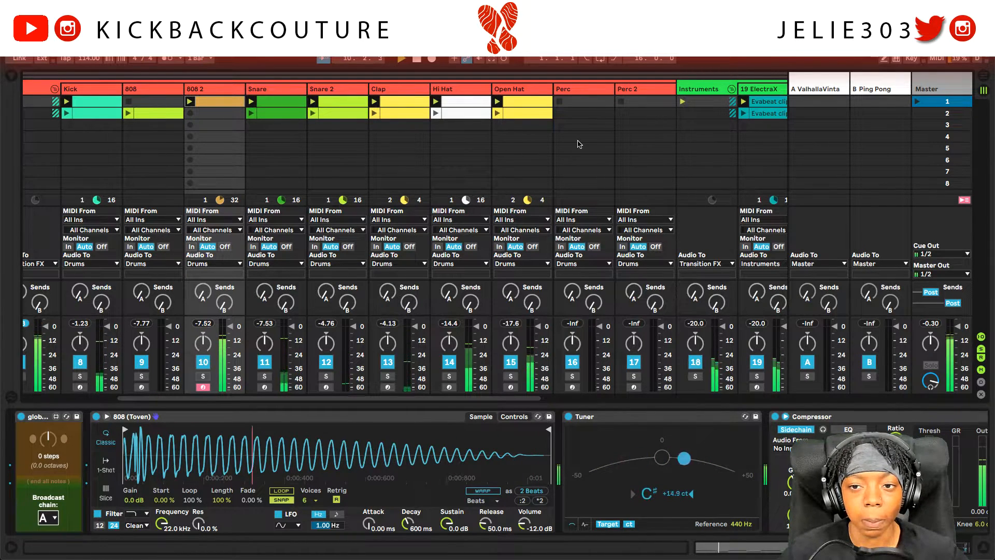
pyautogui.hscroll(5, 582, 155)
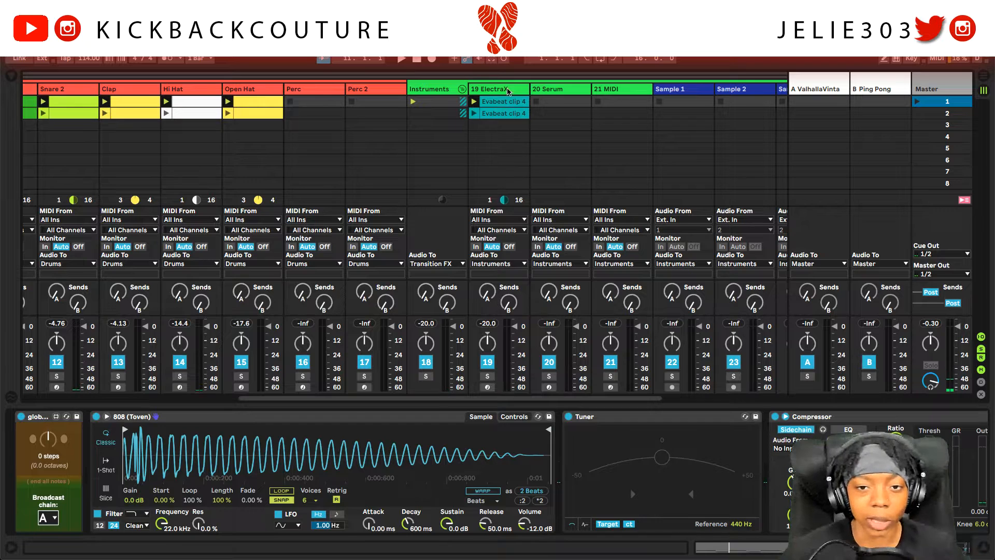
# Step: Duplicate the 19 ElectraX track to create track 20
pyautogui.click(508, 92)
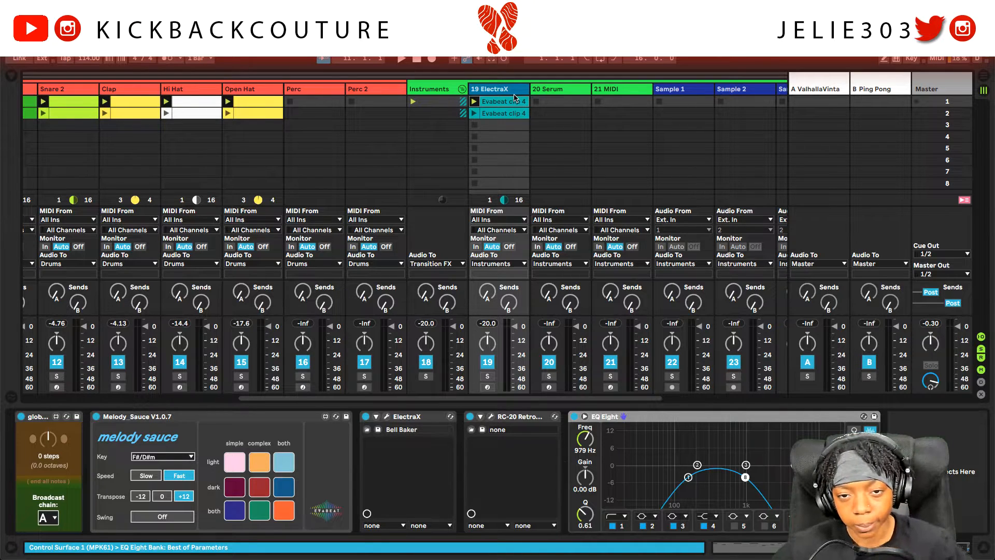
pyautogui.hotkey('ctrl', 'd')
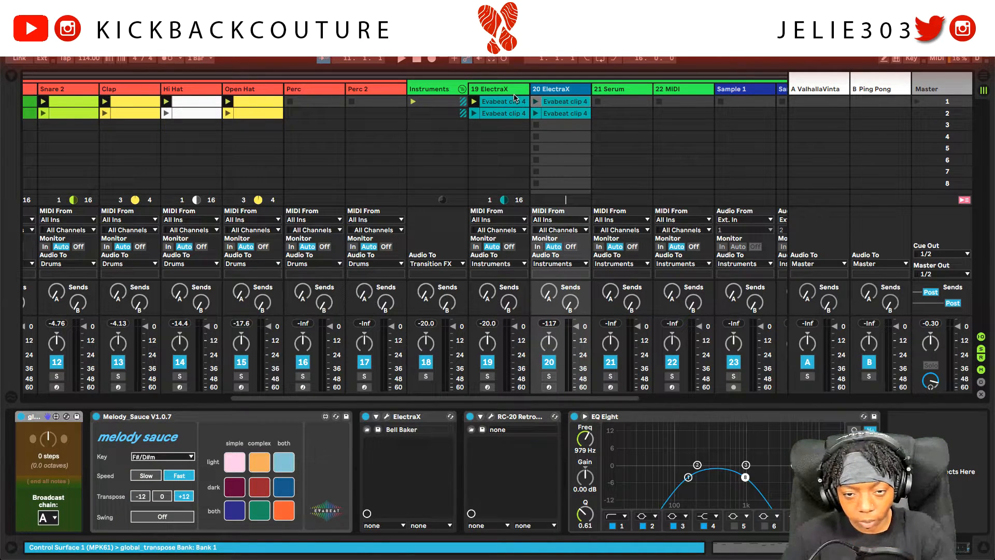
pyautogui.click(556, 113)
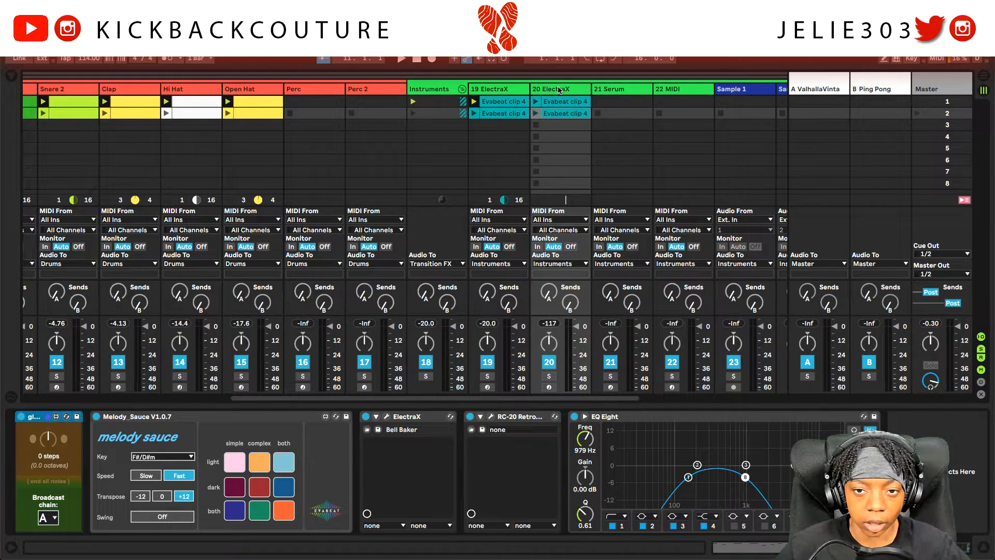
# Step: Replace track 20's ElectraX instrument with Serum from the Instruments plug-in menu
pyautogui.click(414, 419)
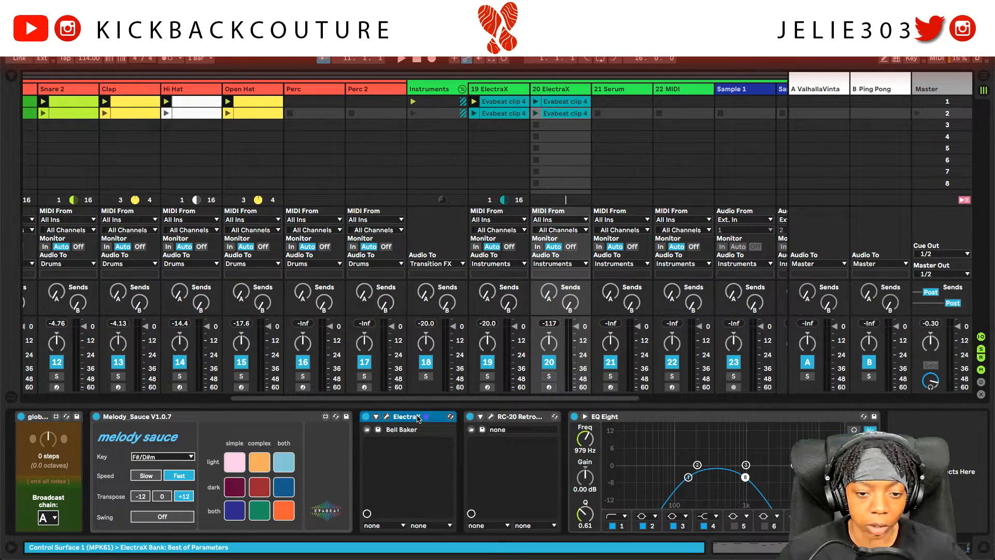
pyautogui.rightClick(419, 415)
pyautogui.rightClick(413, 416)
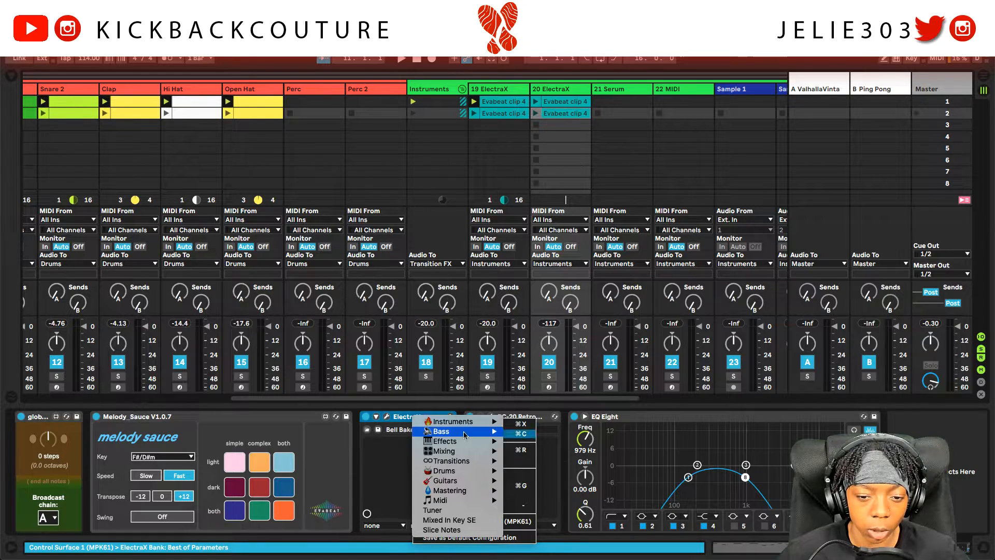
pyautogui.moveTo(471, 425)
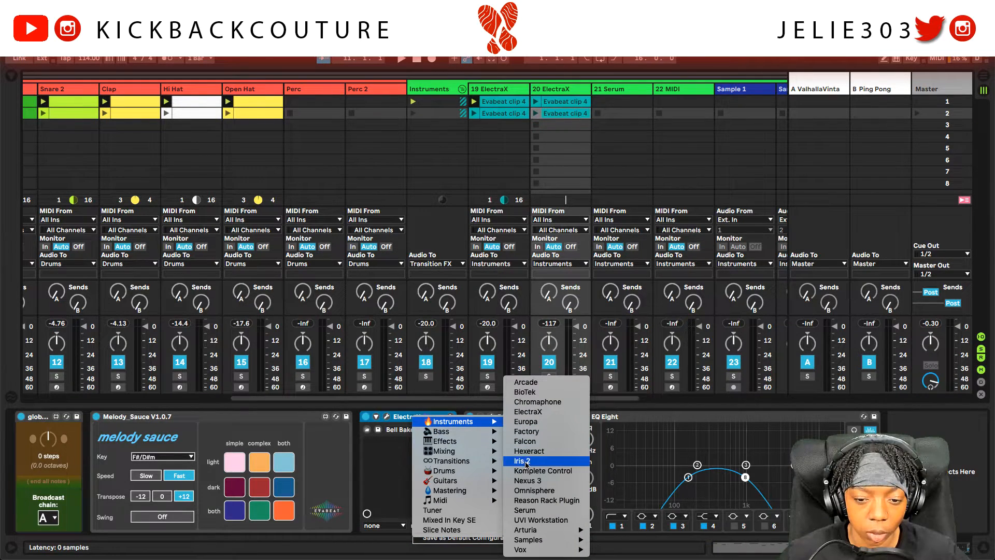
pyautogui.click(546, 511)
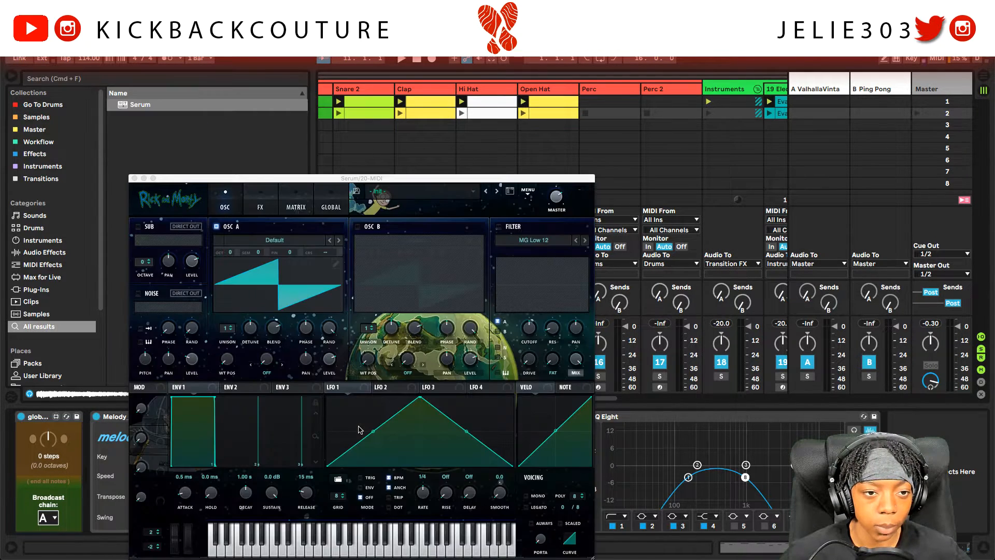
# Step: Load the [KC] Atomic Be Brutal preset into Serum
pyautogui.click(452, 191)
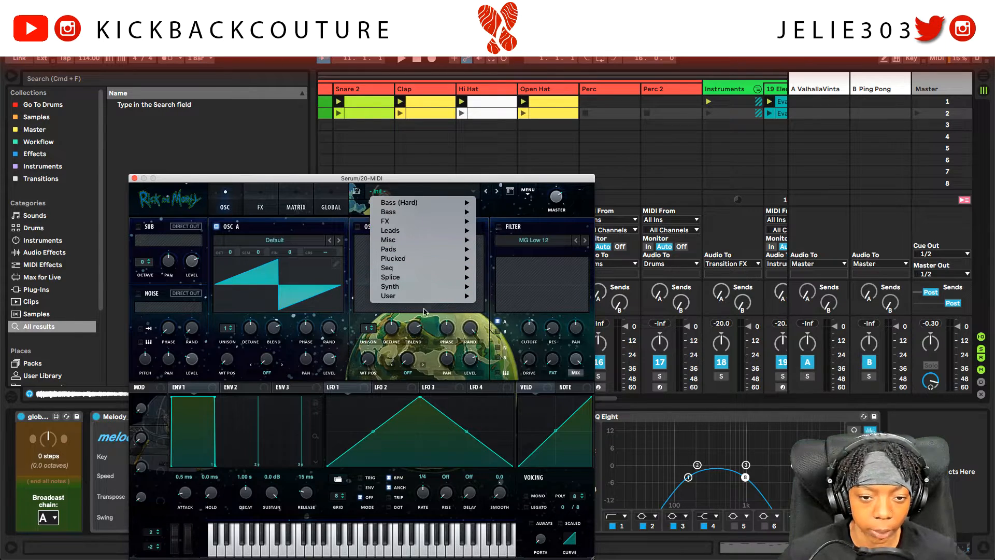
pyautogui.moveTo(430, 296)
pyautogui.moveTo(498, 299)
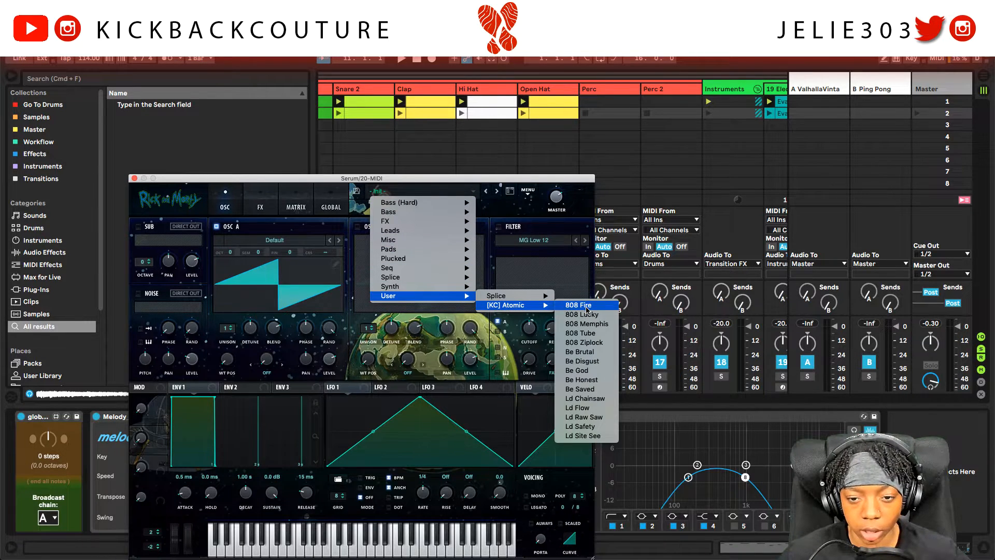
pyautogui.click(604, 353)
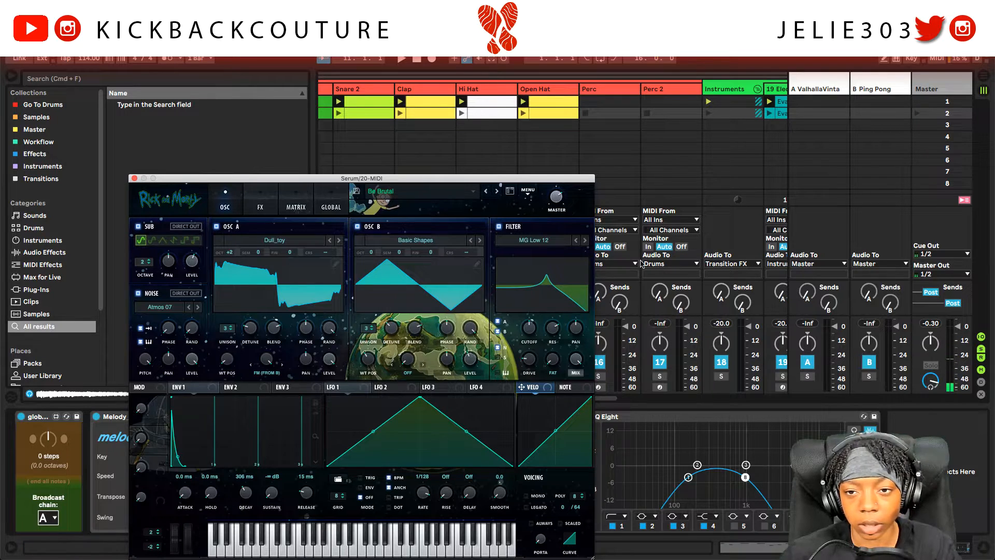
# Step: Record-arm the 20 Serum track and close the Serum window
pyautogui.hscroll(4, 708, 354)
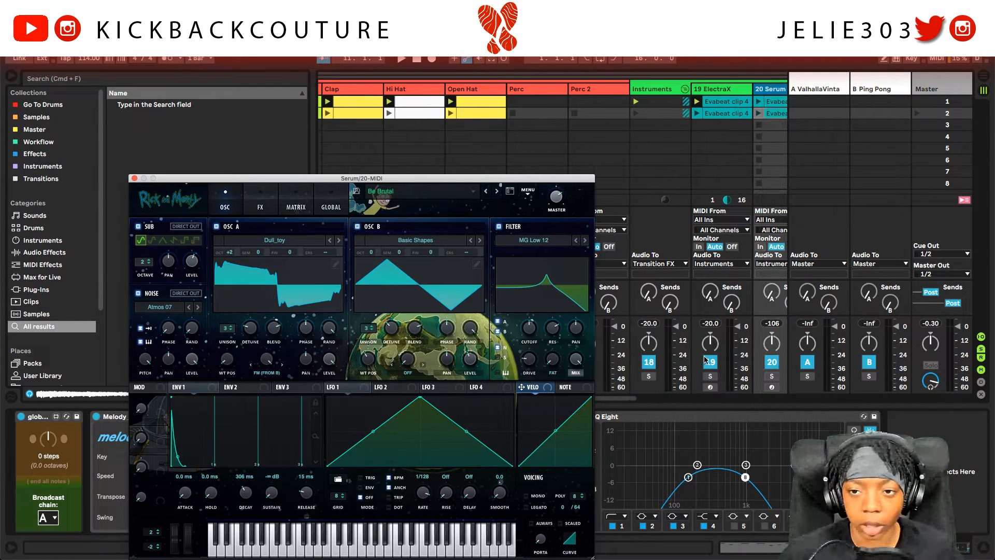
pyautogui.click(750, 387)
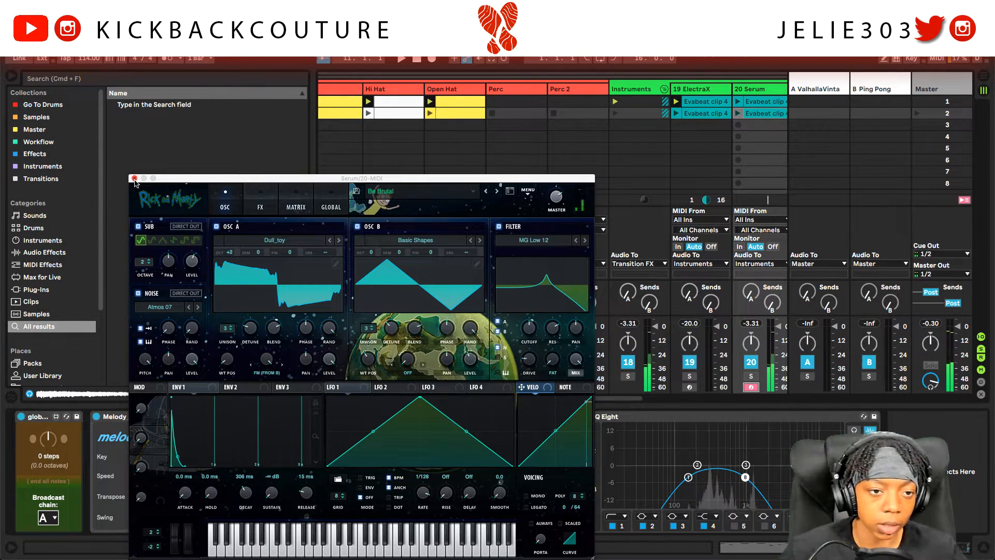
pyautogui.click(135, 179)
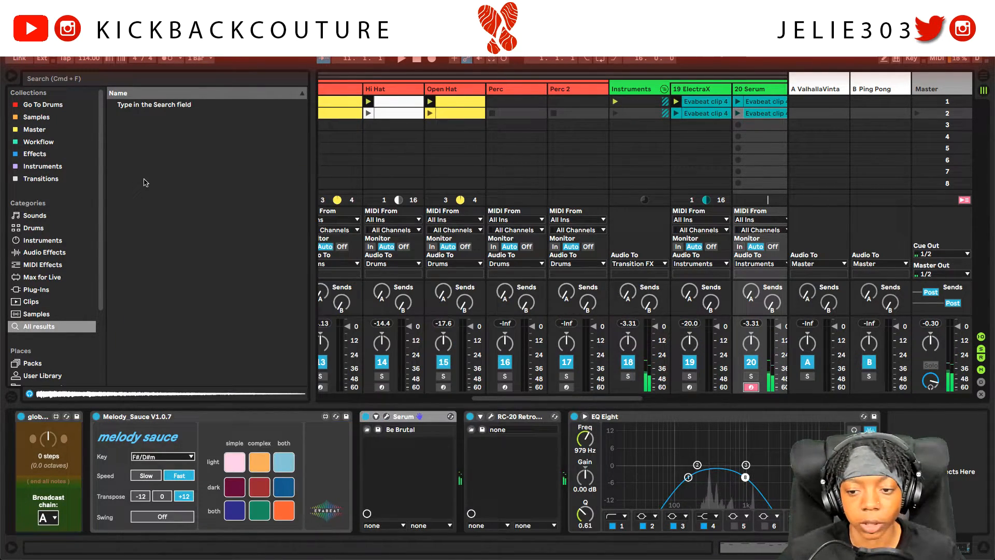
# Step: Launch the 20 Serum clip, switch off RC-20 Retro, solo the track, and delete the second clip
pyautogui.click(738, 102)
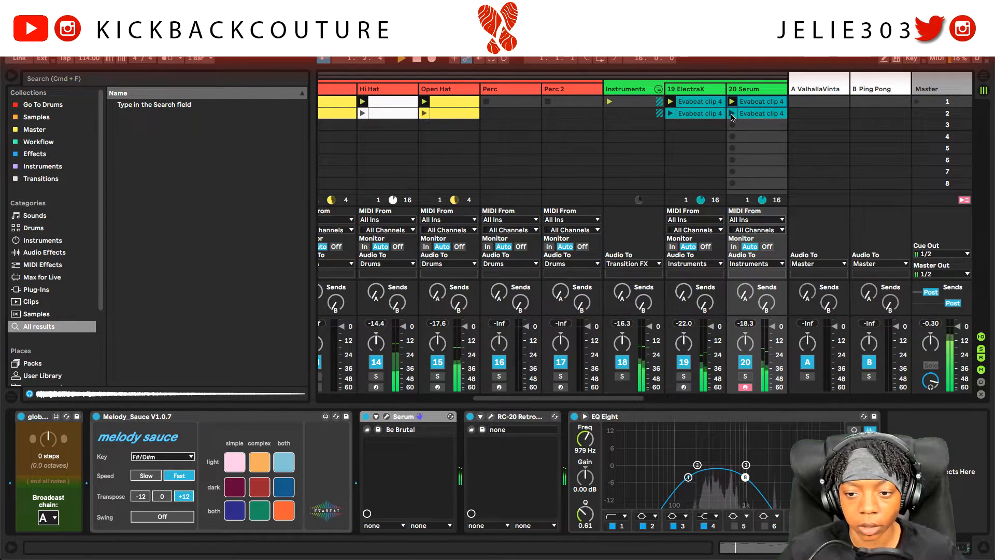
pyautogui.hscroll(5, 742, 114)
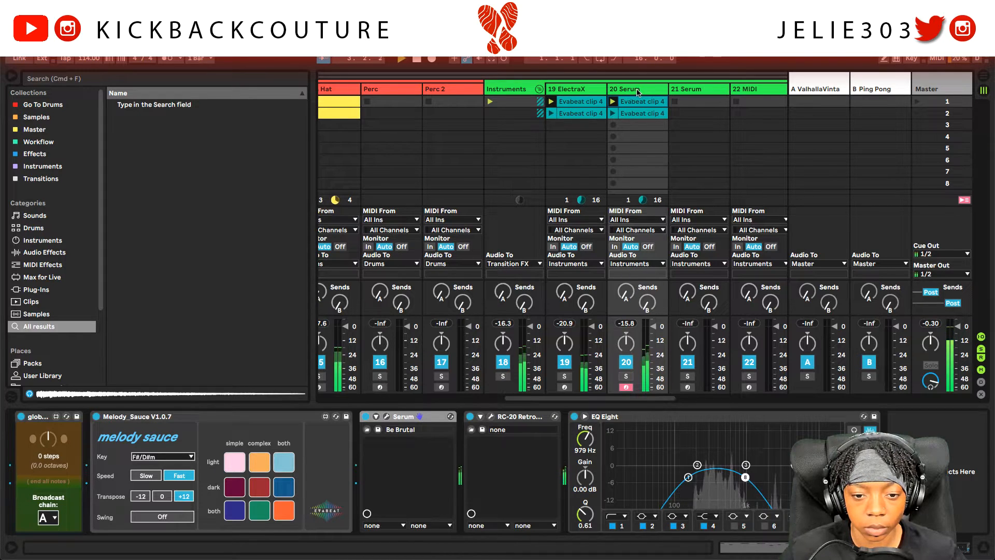
pyautogui.click(470, 416)
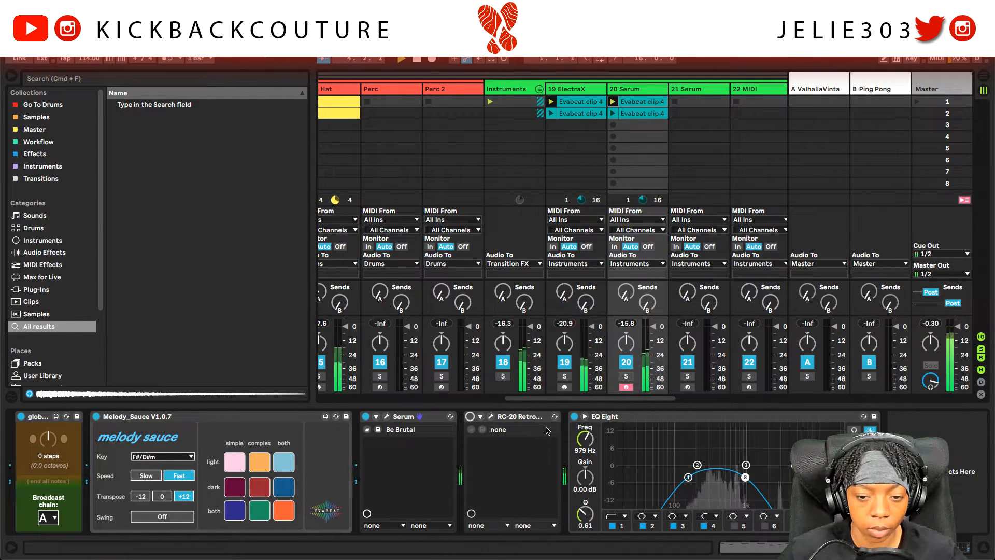
pyautogui.click(526, 423)
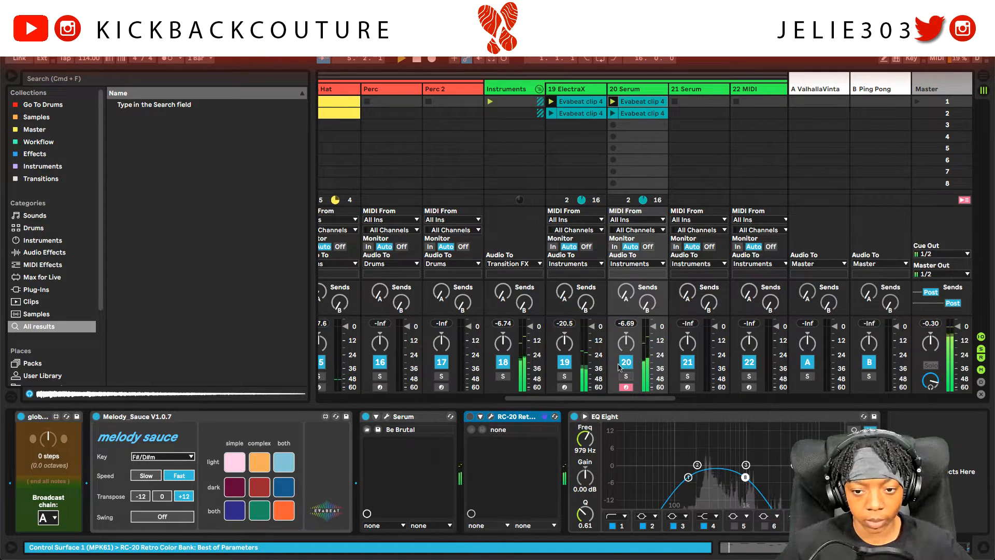
pyautogui.click(625, 376)
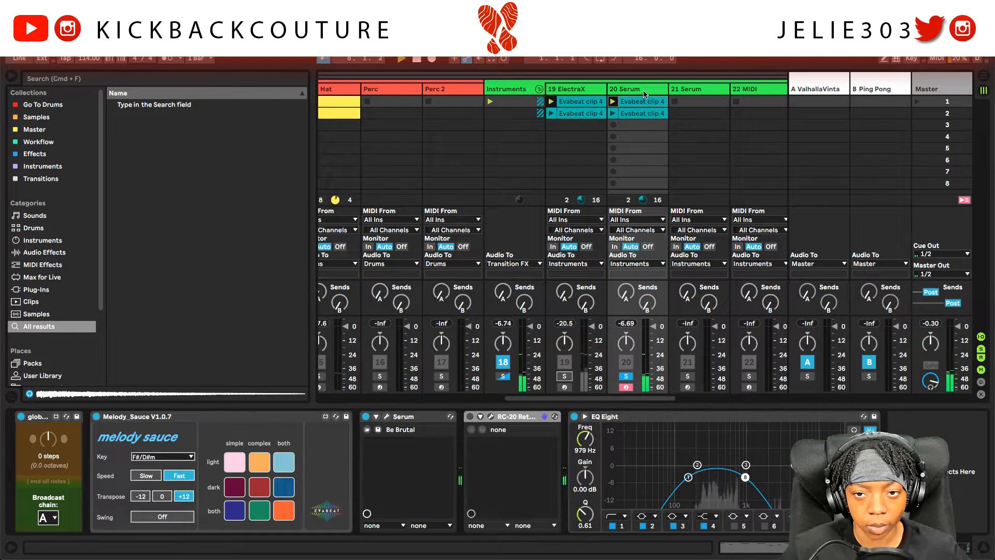
pyautogui.click(396, 416)
pyautogui.click(134, 178)
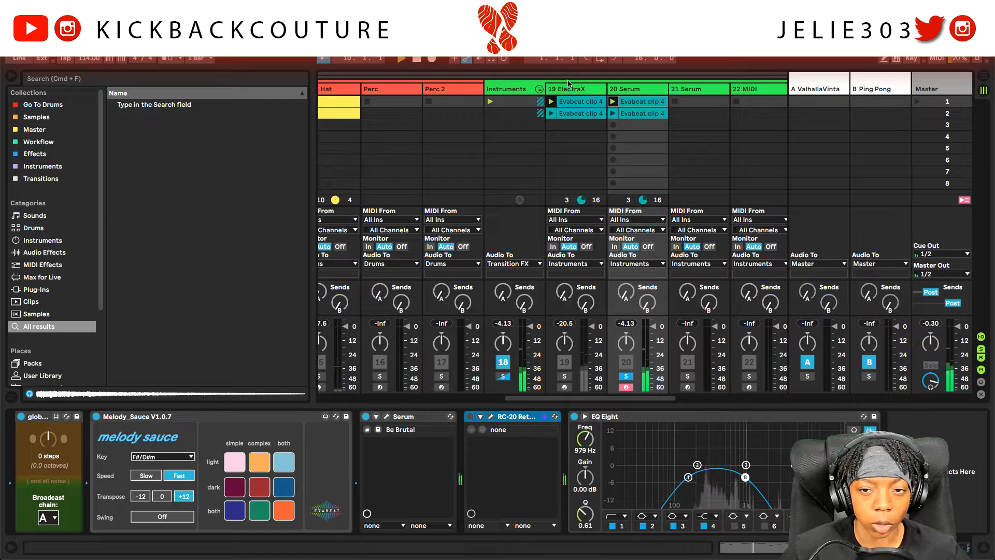
pyautogui.press('Delete')
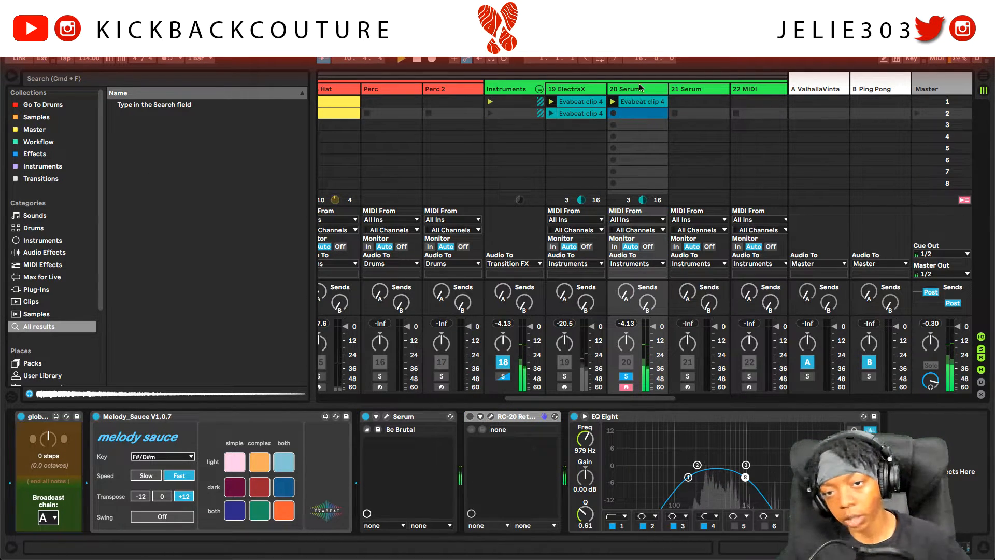
# Step: Transpose every note in the 20 Serum clip up one octave and audition it
pyautogui.doubleClick(634, 102)
pyautogui.click(421, 449)
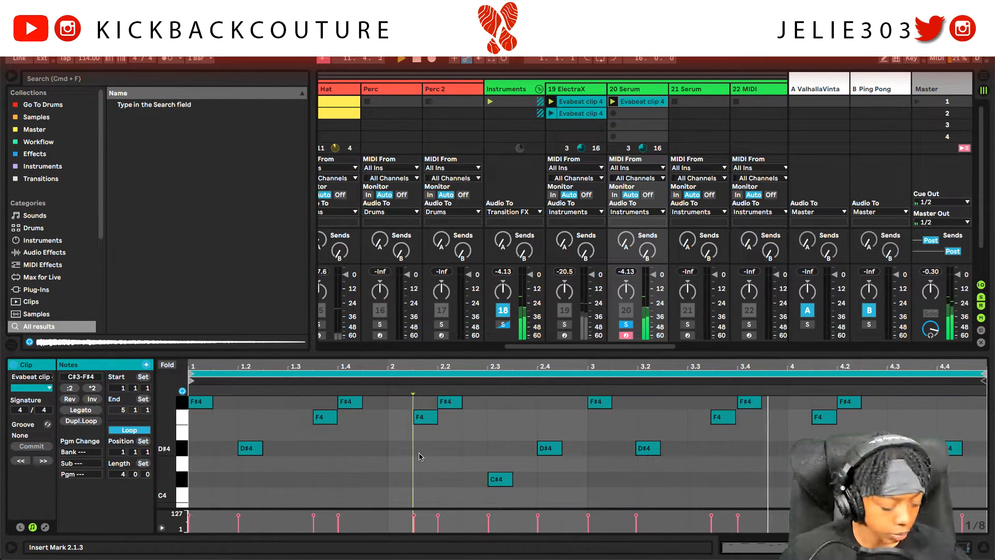
pyautogui.press('super+a')
pyautogui.hotkey('shift', 'Up')
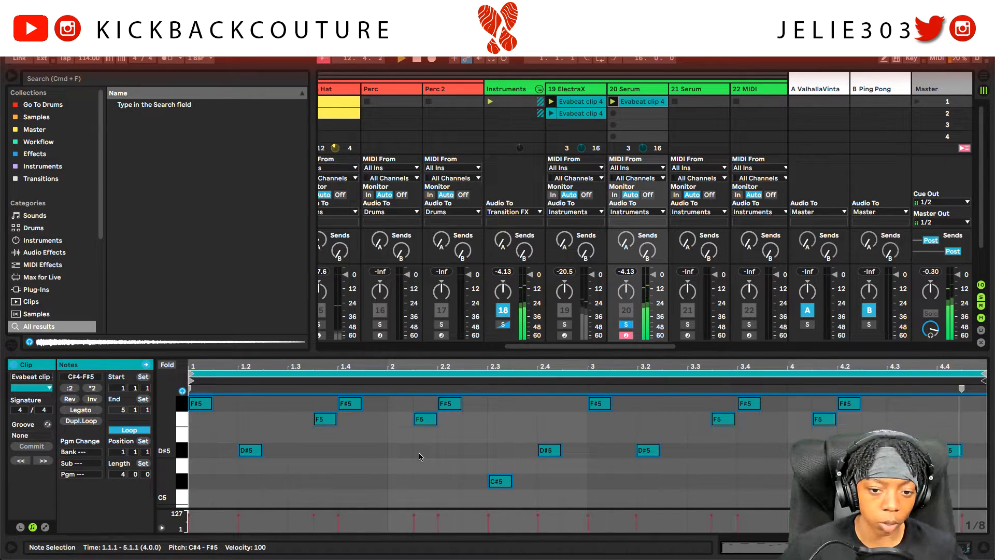
pyautogui.press('space')
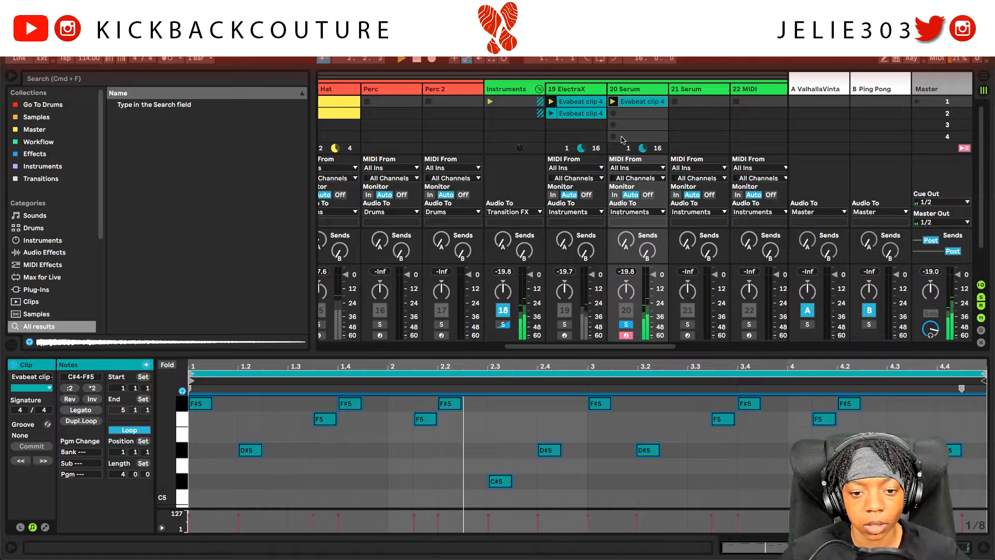
pyautogui.hotkey('shift', 'Tab')
pyautogui.press('space')
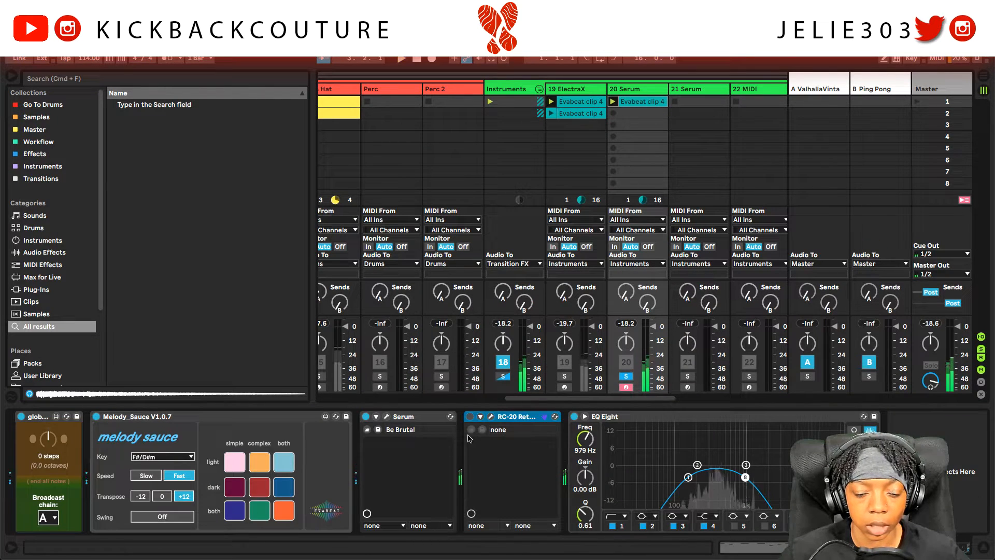
pyautogui.rightClick(507, 415)
pyautogui.rightClick(458, 431)
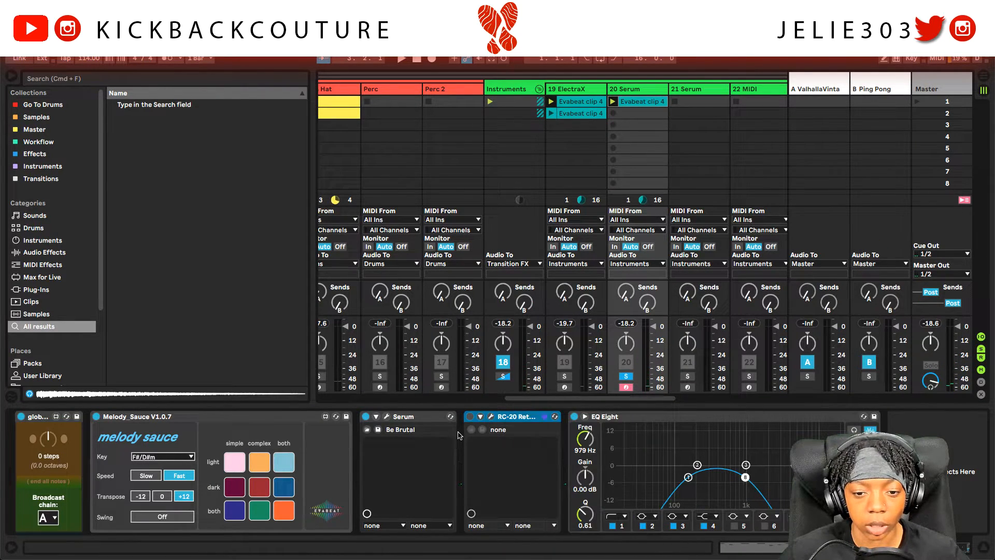
pyautogui.rightClick(459, 431)
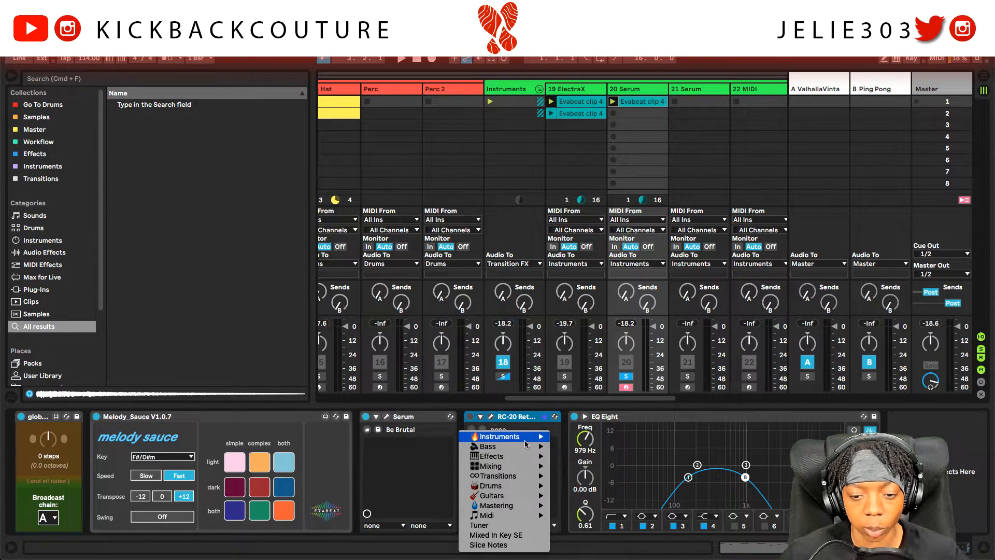
pyautogui.moveTo(524, 457)
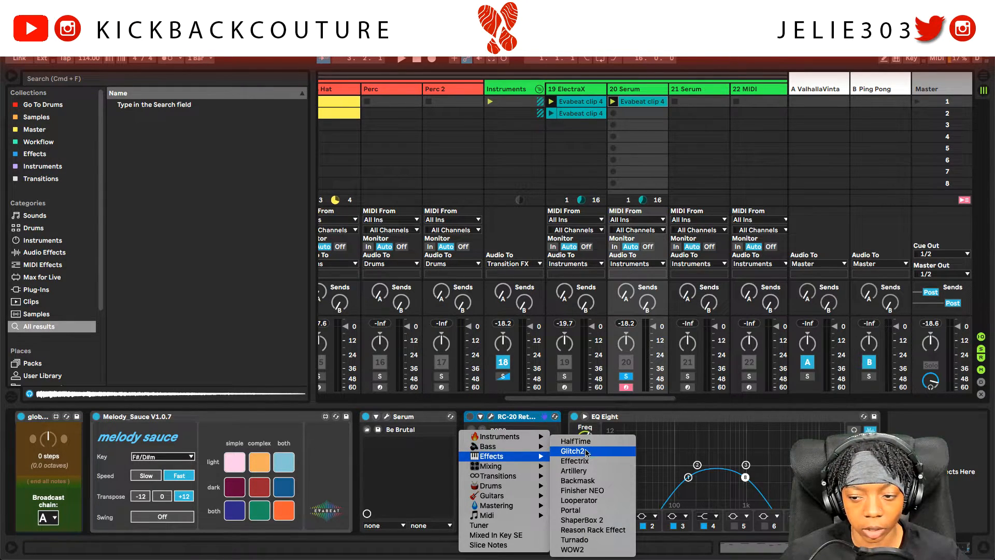
pyautogui.rightClick(930, 442)
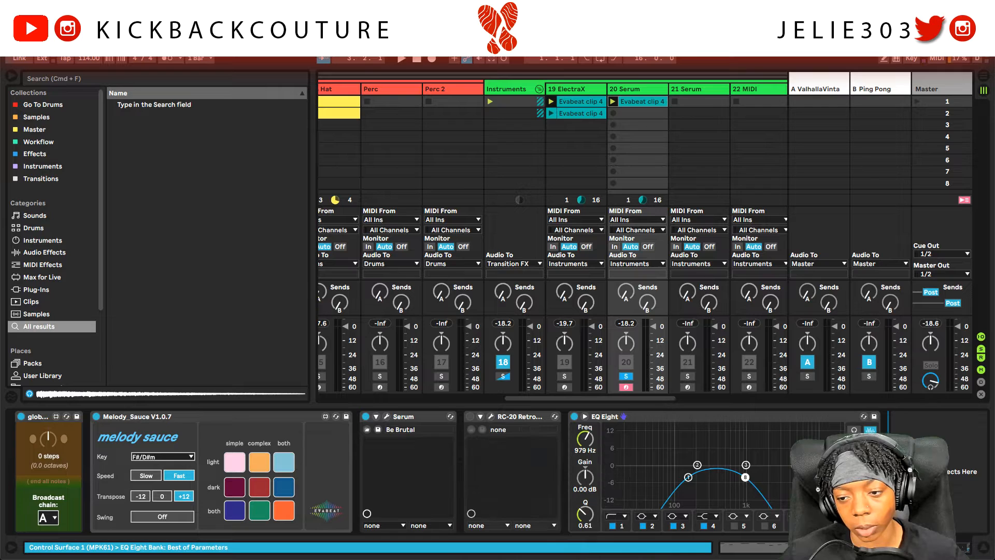
pyautogui.rightClick(930, 442)
pyautogui.click(848, 439)
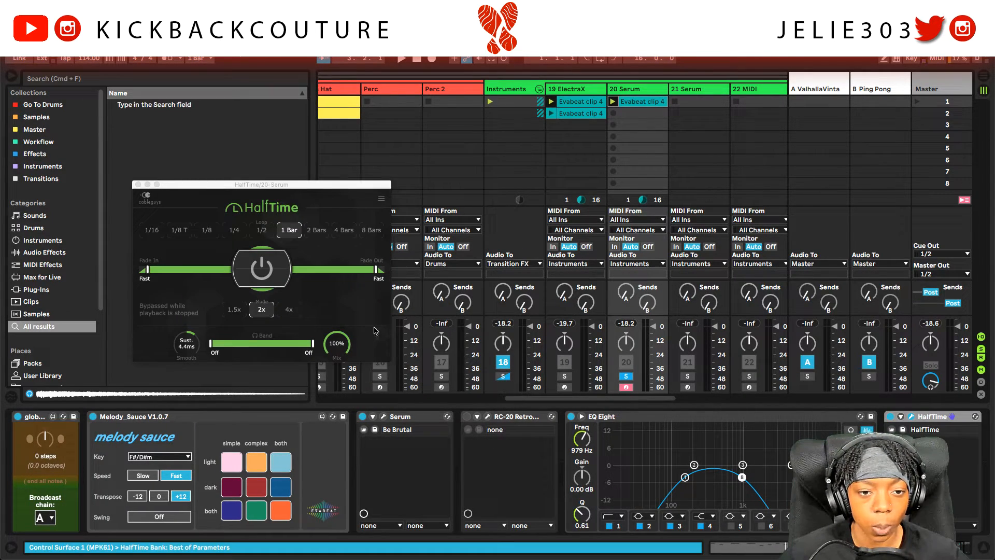
# Step: Set HalfTime's loop length to 1/2 and audition the half-time effect
pyautogui.click(272, 230)
pyautogui.press('space')
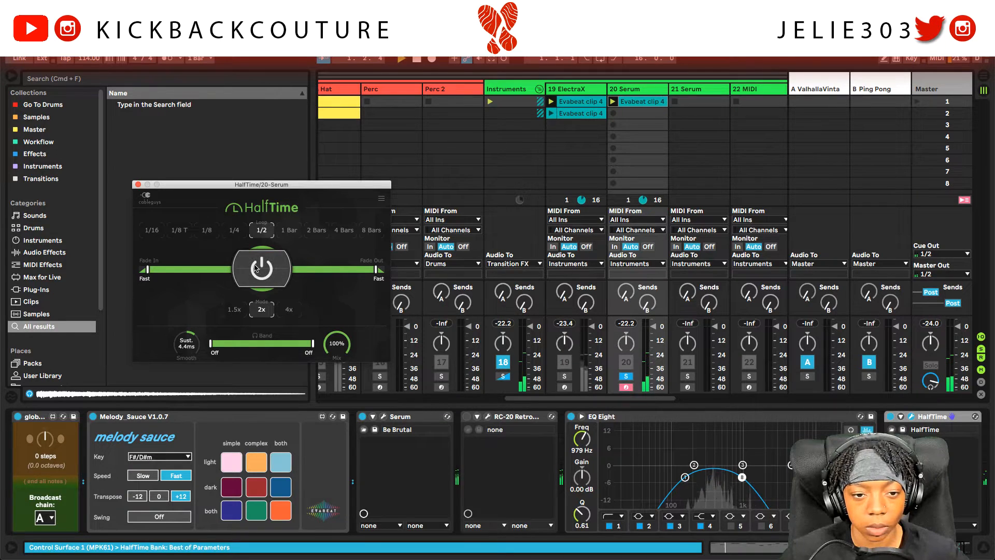
pyautogui.click(138, 186)
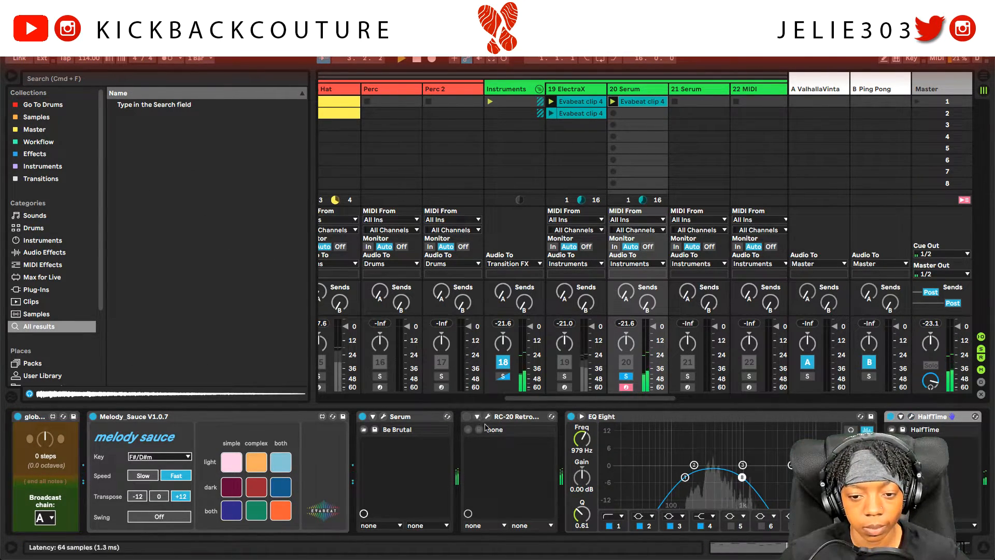
pyautogui.hscroll(2, 487, 431)
pyautogui.click(461, 422)
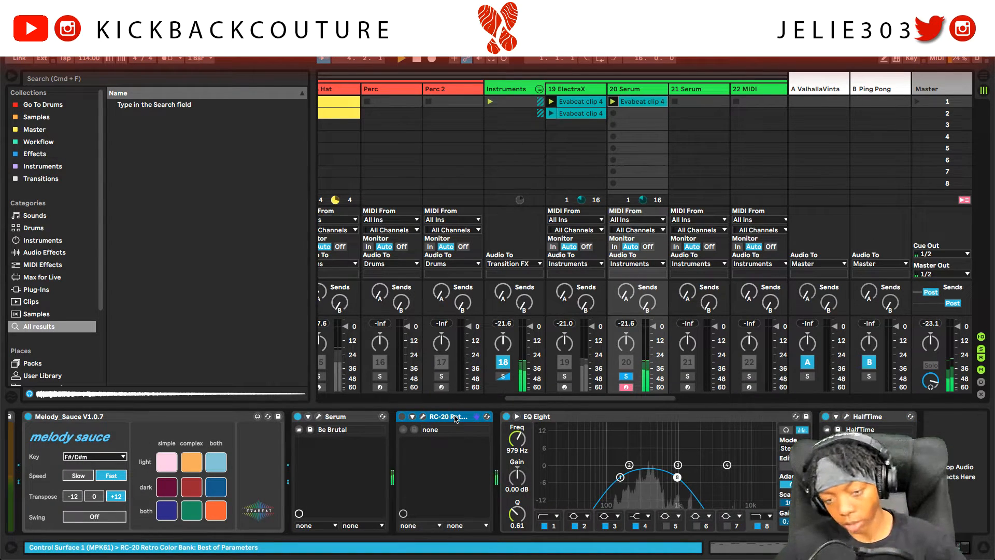
# Step: Replace RC-20 Retro with Effectrix loaded on the [KC] Paraphrenia 4. Ghost preset
pyautogui.press('Delete')
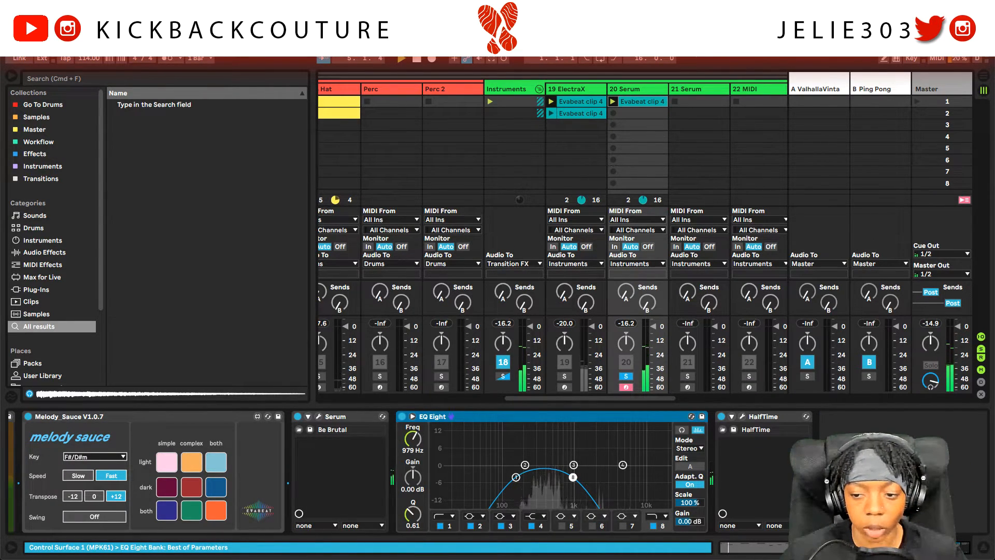
pyautogui.press('super+f')
pyautogui.write('"Effectrix" vst')
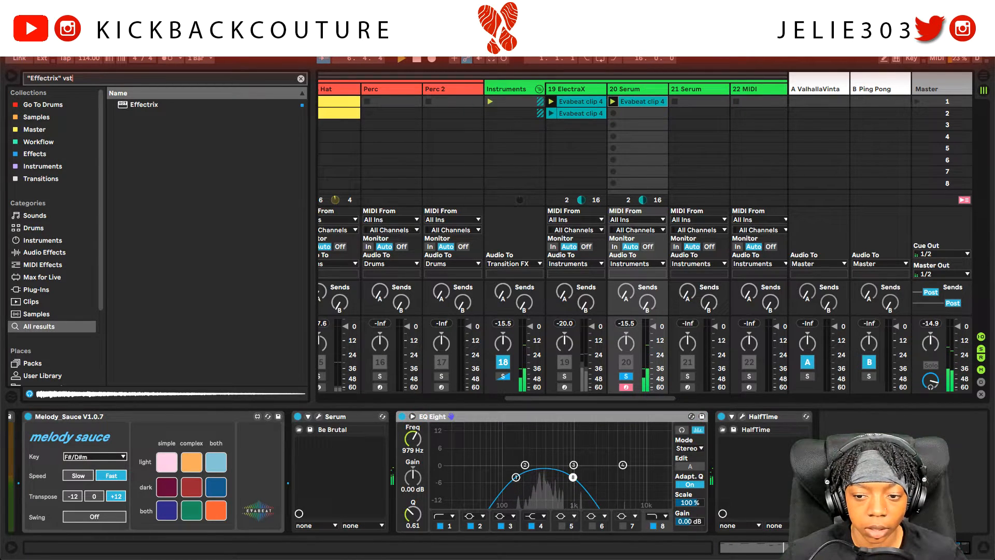
pyautogui.press('Return')
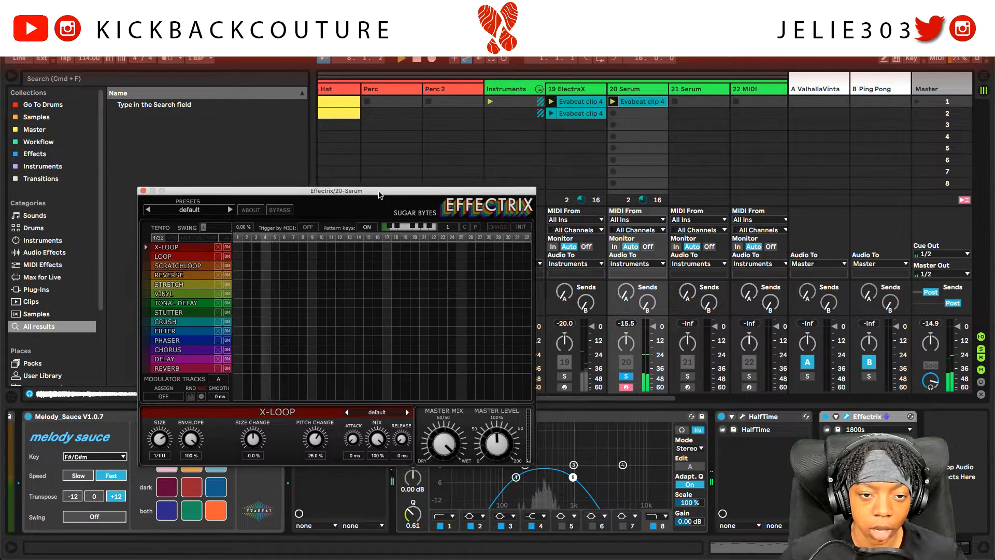
pyautogui.click(264, 214)
pyautogui.moveTo(277, 369)
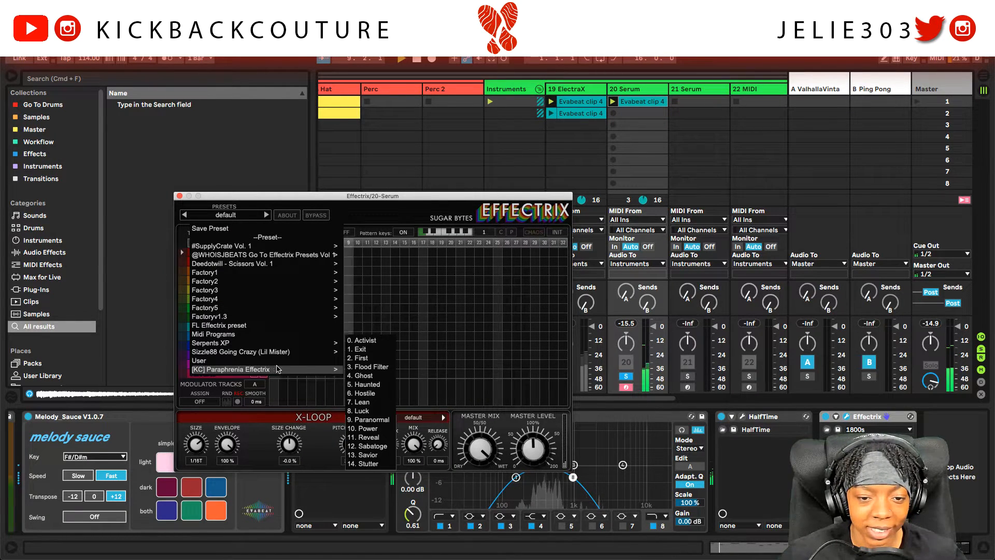
pyautogui.click(377, 377)
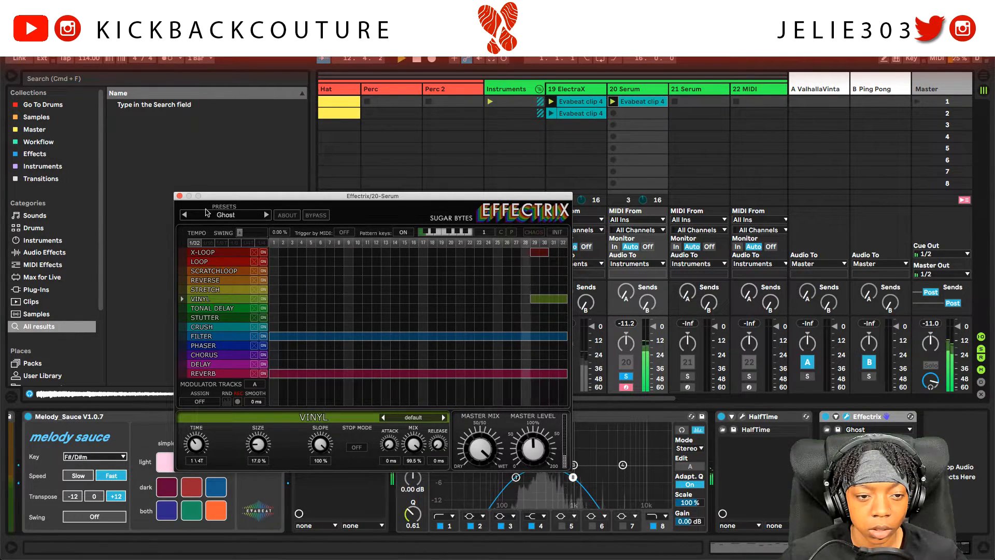
pyautogui.click(181, 195)
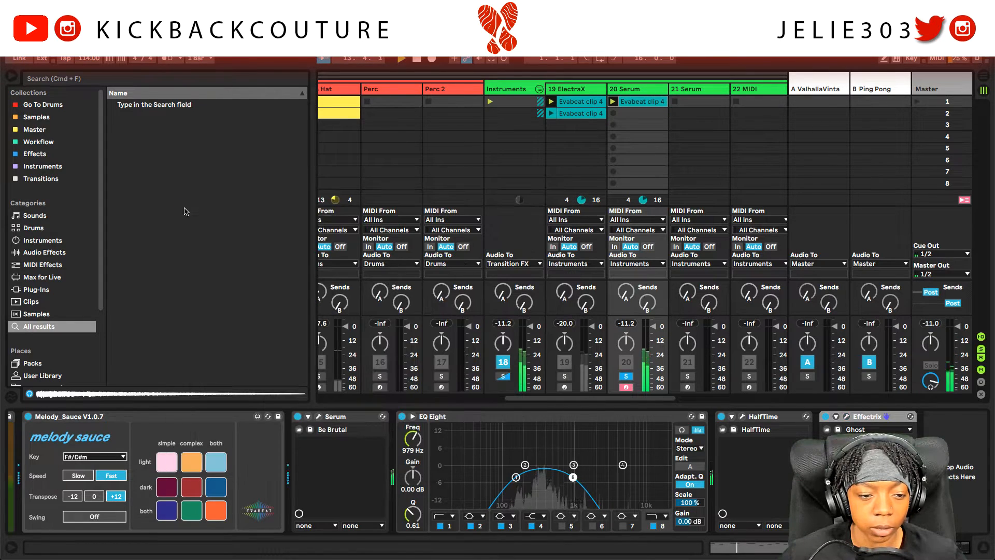
# Step: Unsolo track 20 and move HalfTime and Effectrix ahead of EQ Eight
pyautogui.click(626, 376)
pyautogui.press('space')
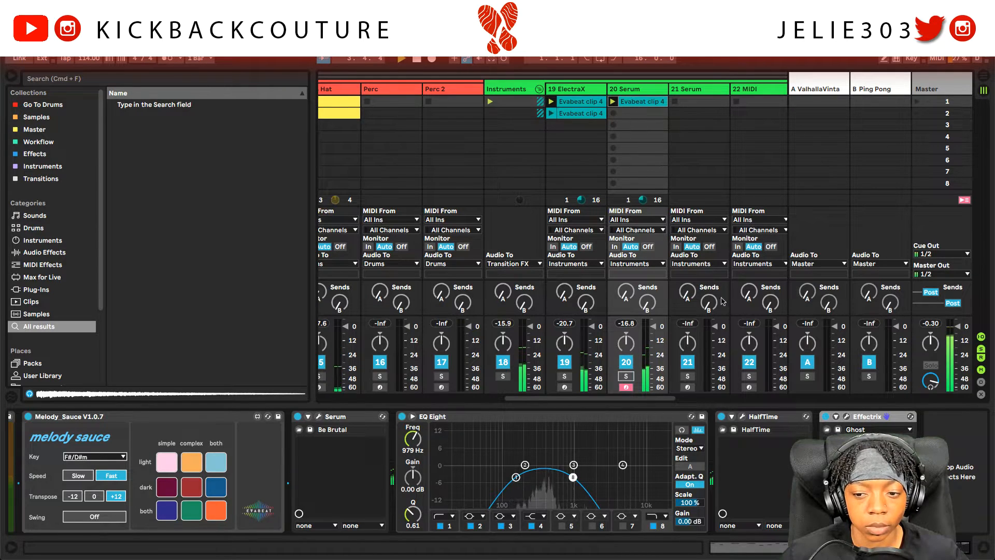
pyautogui.click(742, 417)
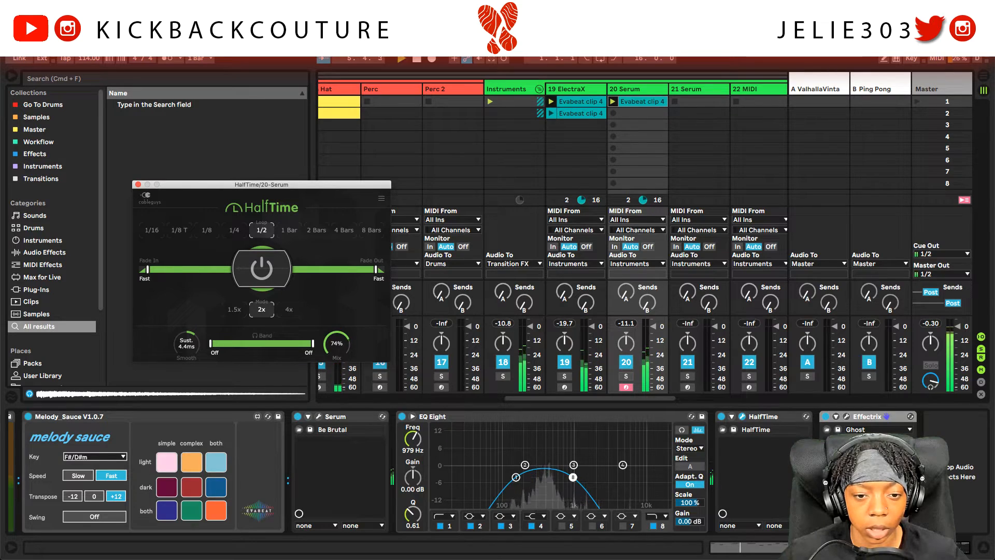
pyautogui.moveTo(775, 418); pyautogui.dragTo(445, 417)
pyautogui.moveTo(820, 422); pyautogui.dragTo(497, 419)
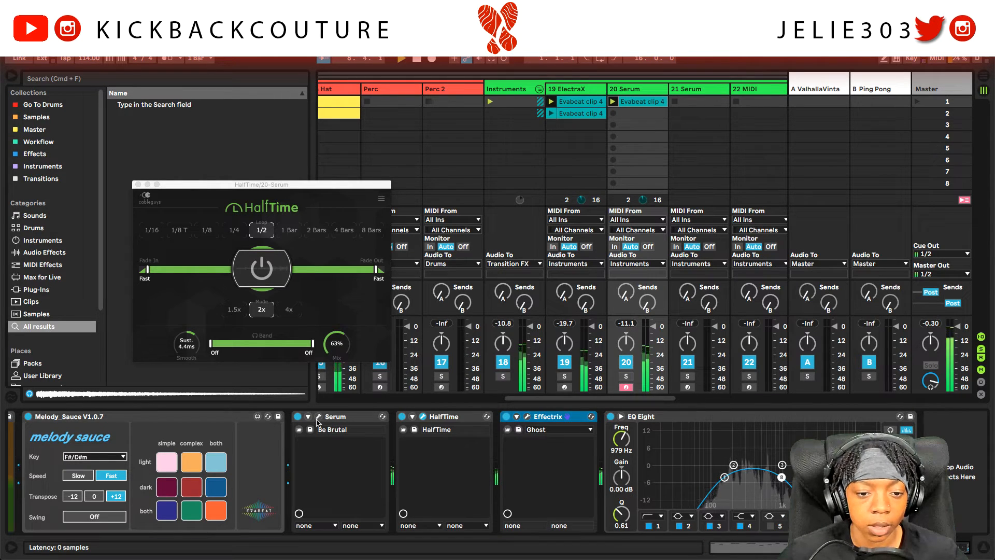
# Step: Switch Serum to the Ld Site See preset and end the solo so all tracks play
pyautogui.click(318, 417)
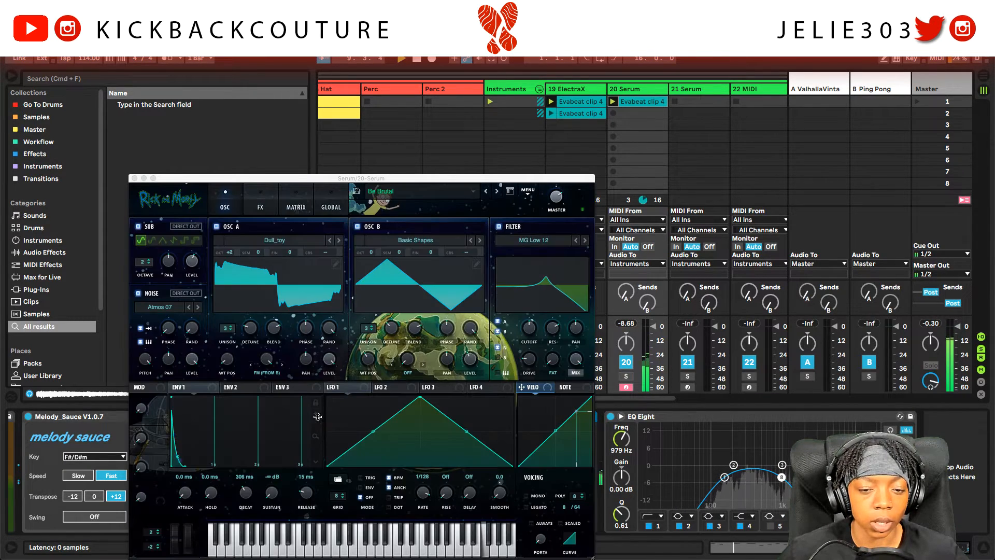
pyautogui.click(497, 192)
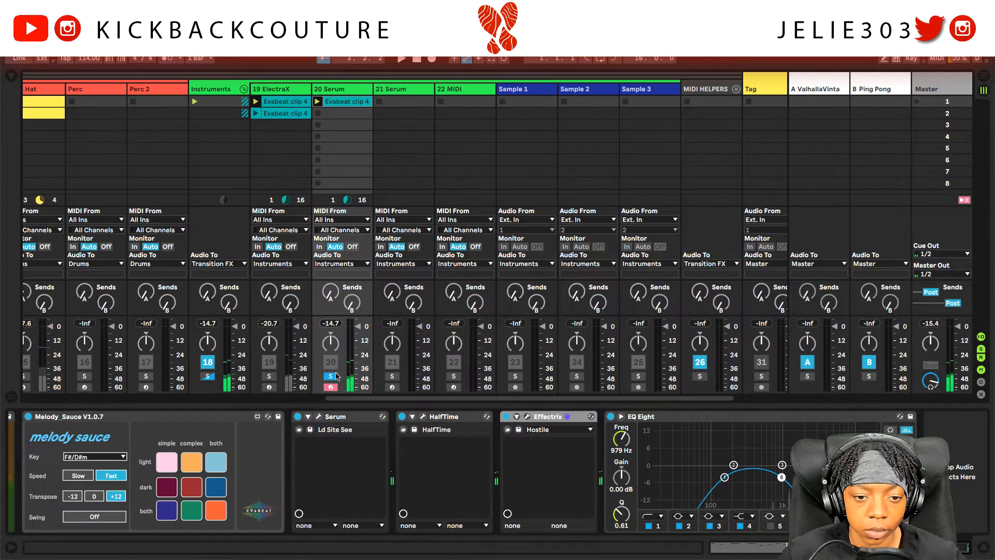
pyautogui.click(334, 376)
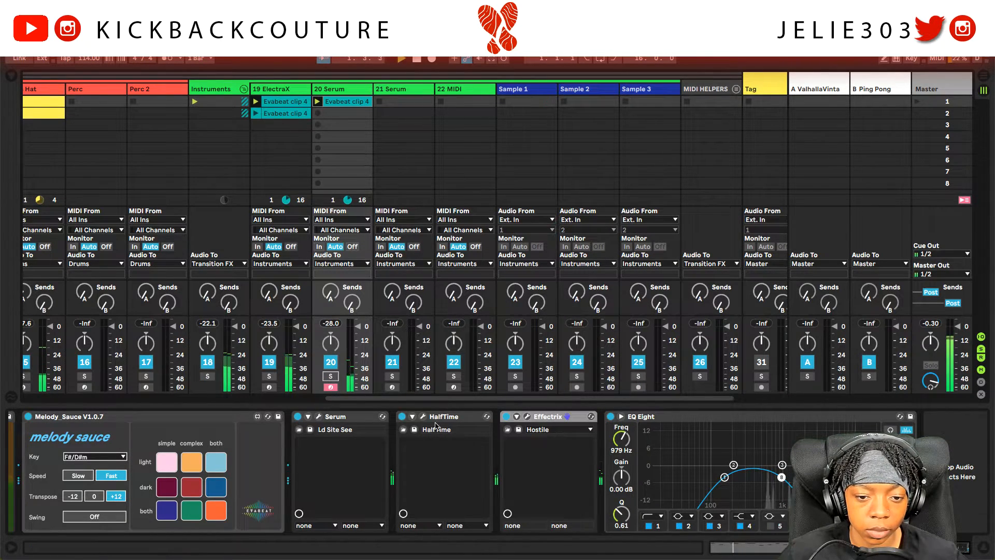
pyautogui.click(319, 416)
pyautogui.click(424, 125)
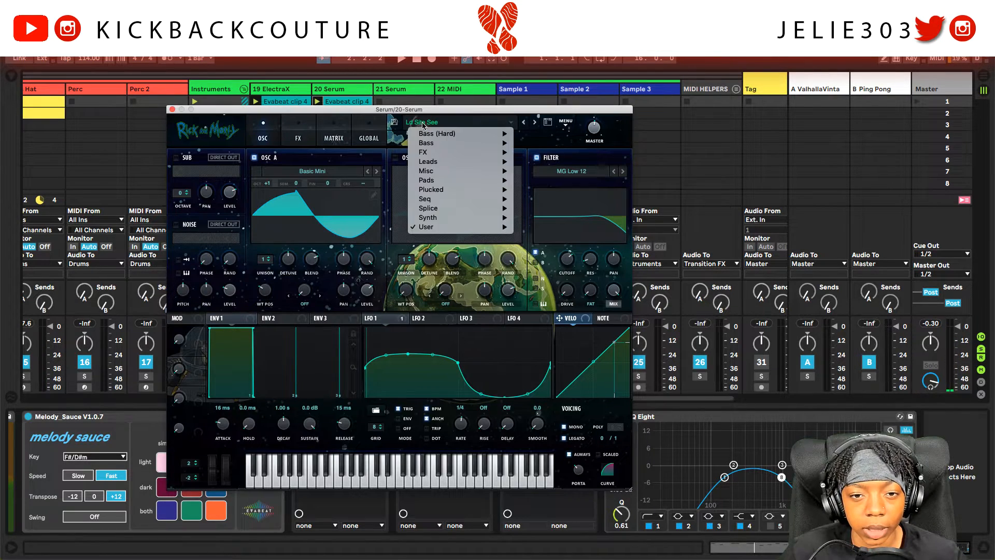
pyautogui.moveTo(466, 227)
pyautogui.moveTo(552, 230)
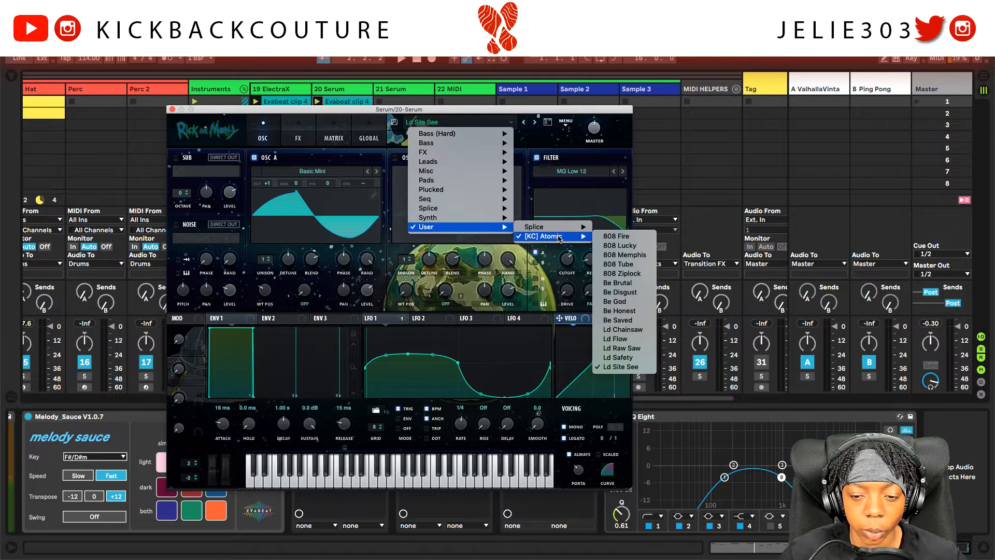
pyautogui.click(176, 112)
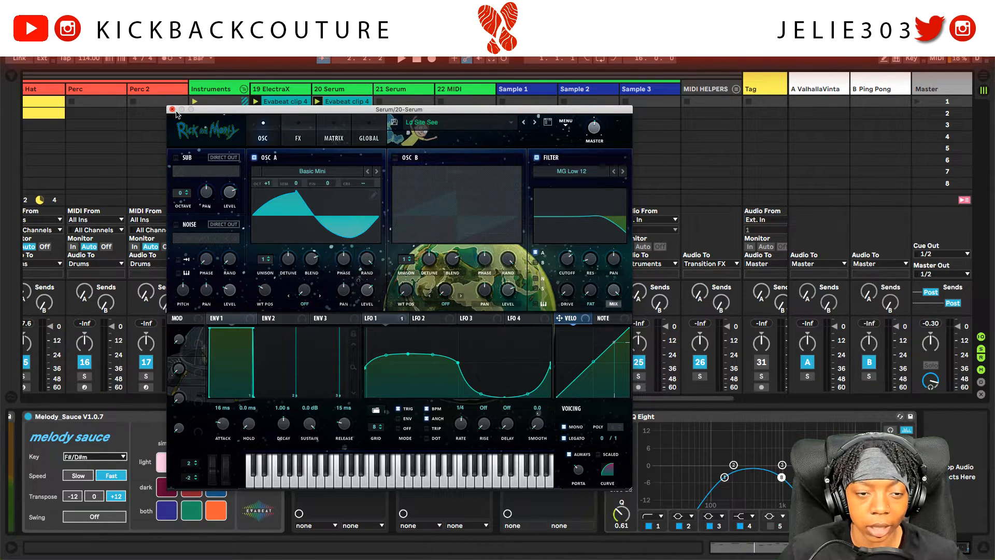
pyautogui.click(172, 110)
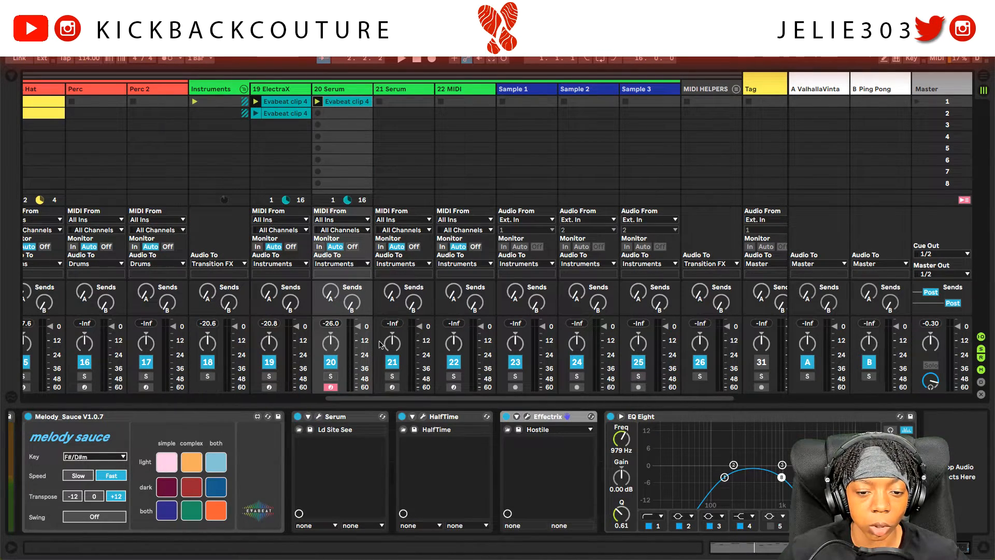
# Step: Remove the X-LOOP block at steps 29-32 from Effectrix's Hostile pattern
pyautogui.click(526, 417)
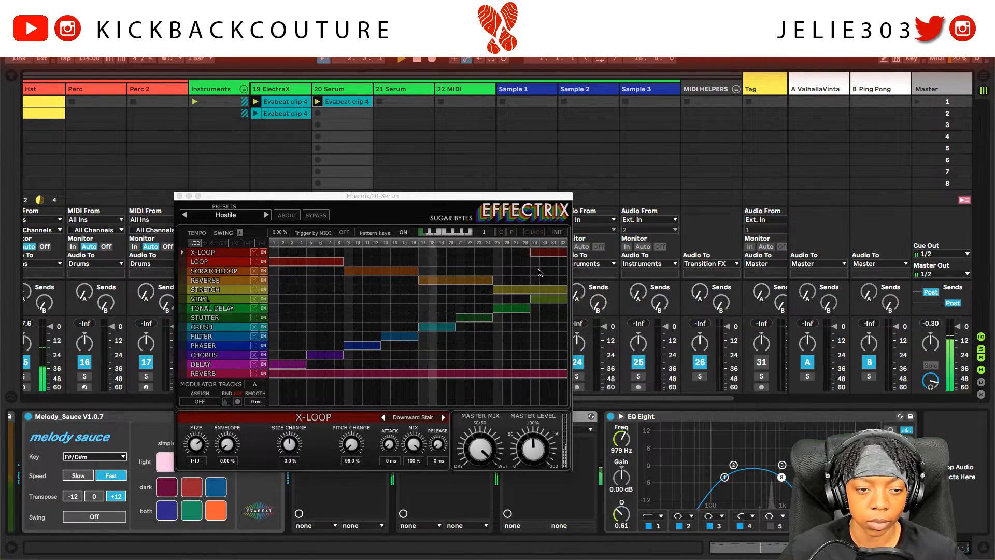
pyautogui.click(562, 299)
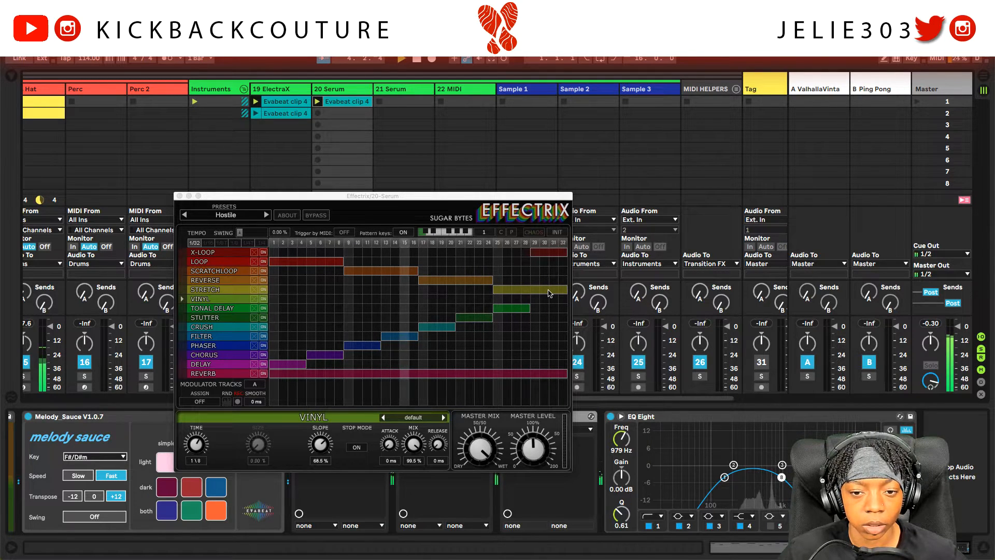
pyautogui.click(548, 252)
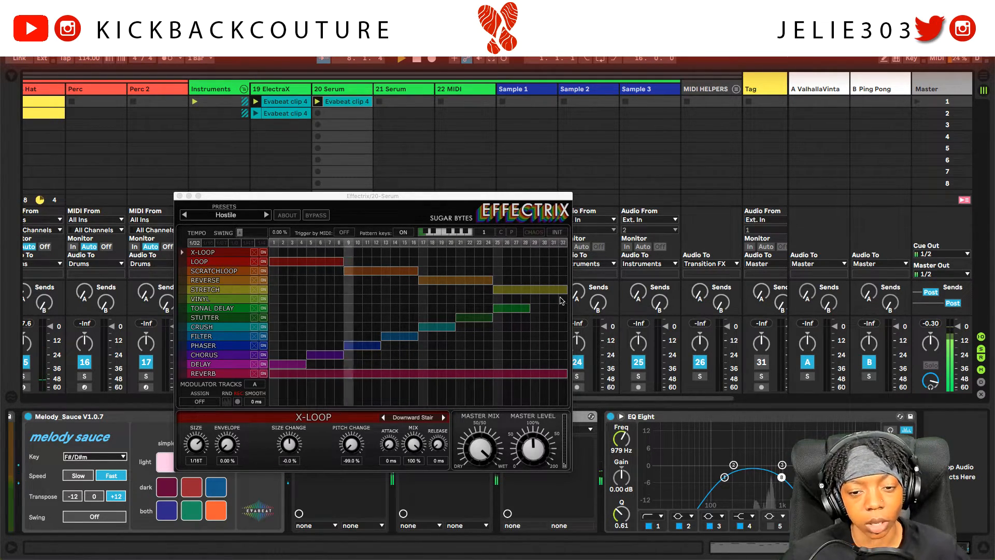
pyautogui.click(180, 196)
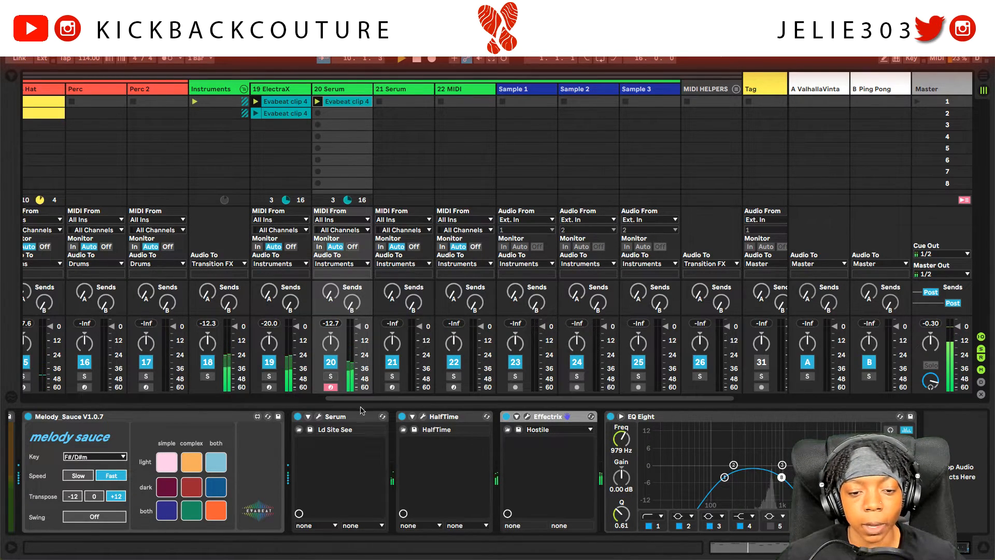
# Step: Adjust Serum's master volume and launch scene 2
pyautogui.click(321, 417)
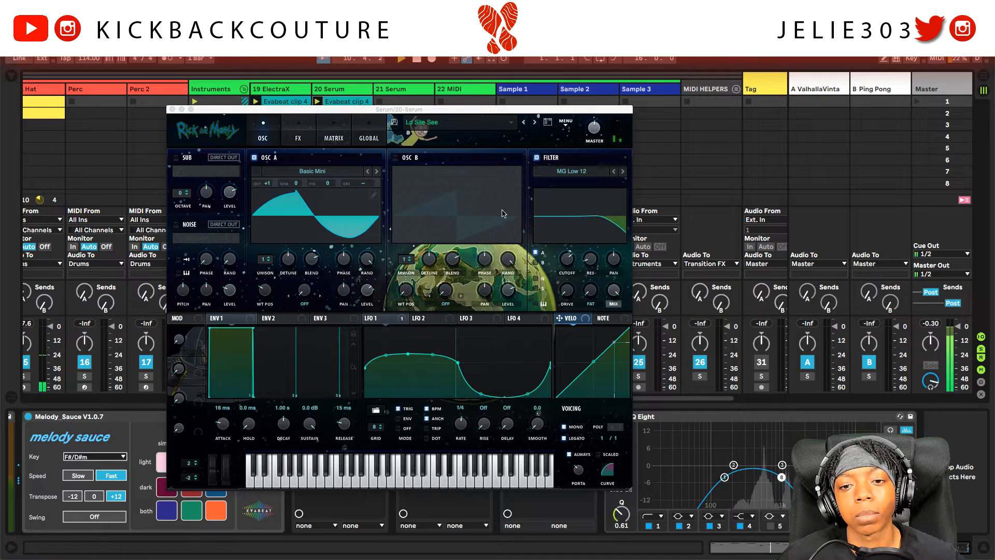
pyautogui.click(595, 130)
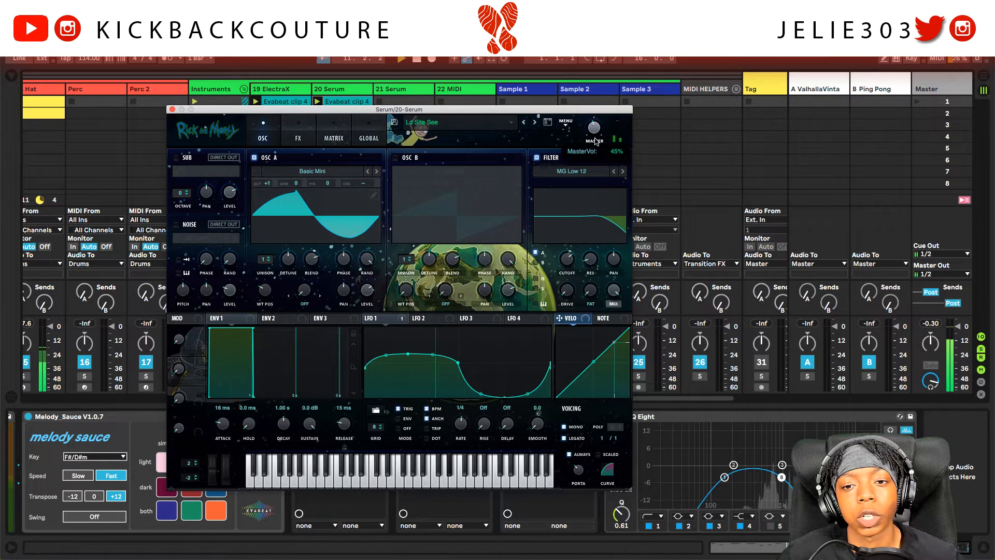
pyautogui.click(172, 110)
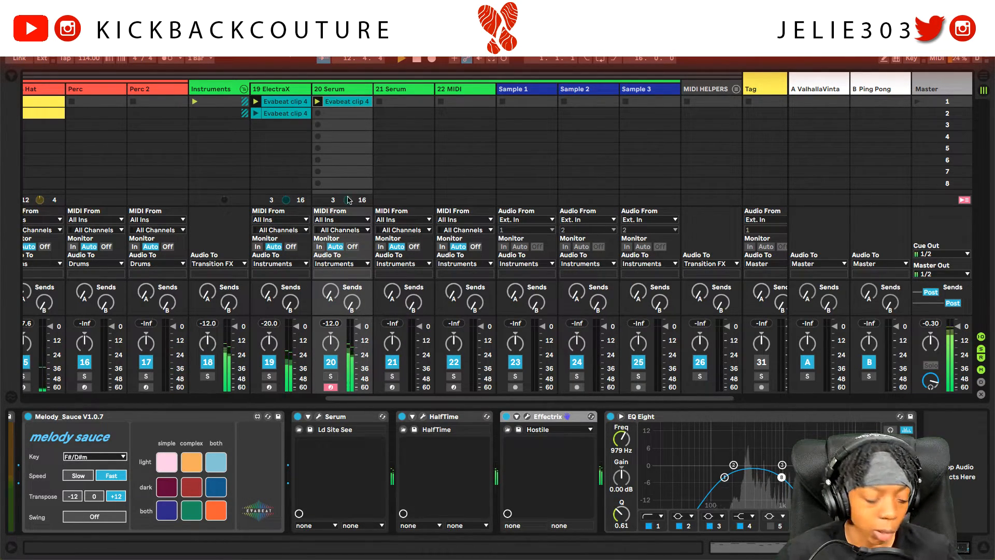
pyautogui.hscroll(-3, 317, 129)
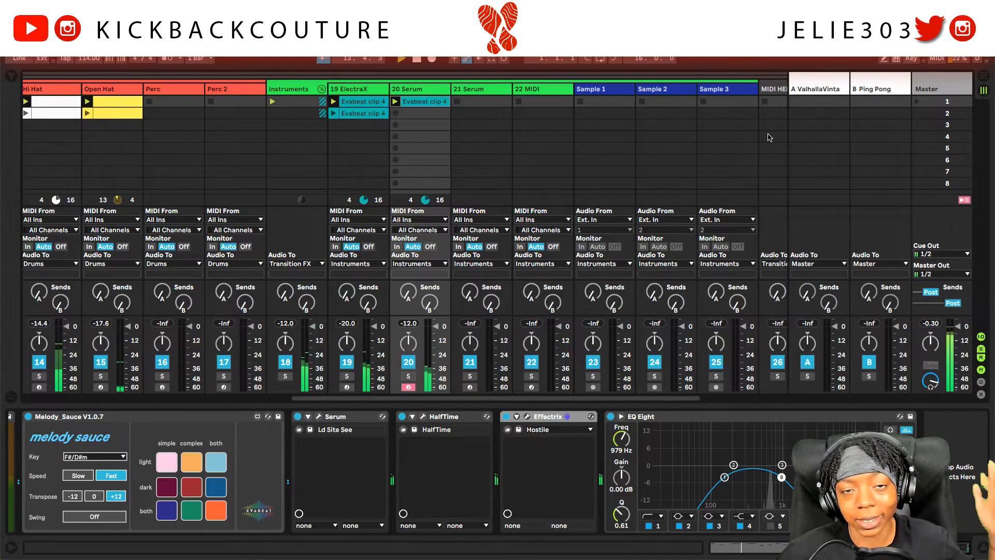
pyautogui.click(918, 115)
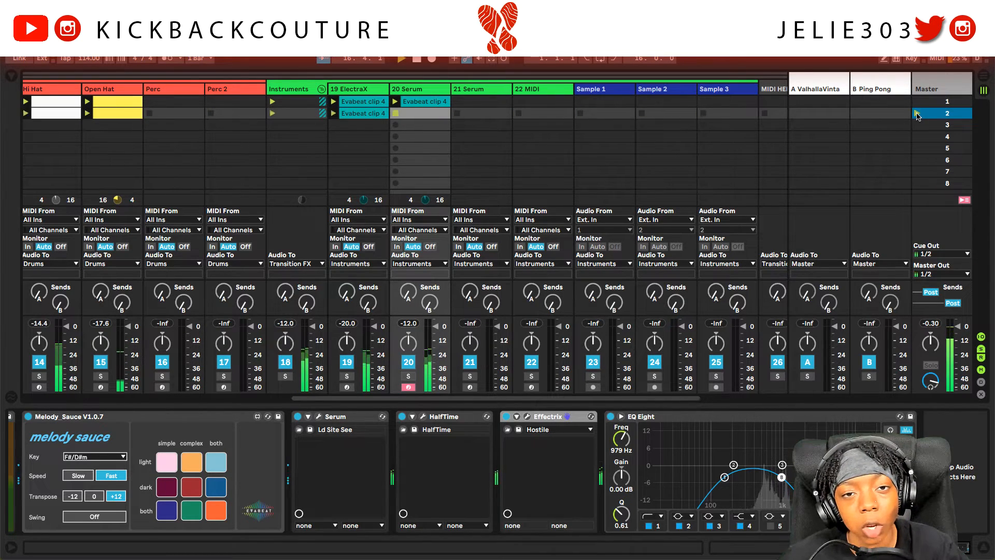